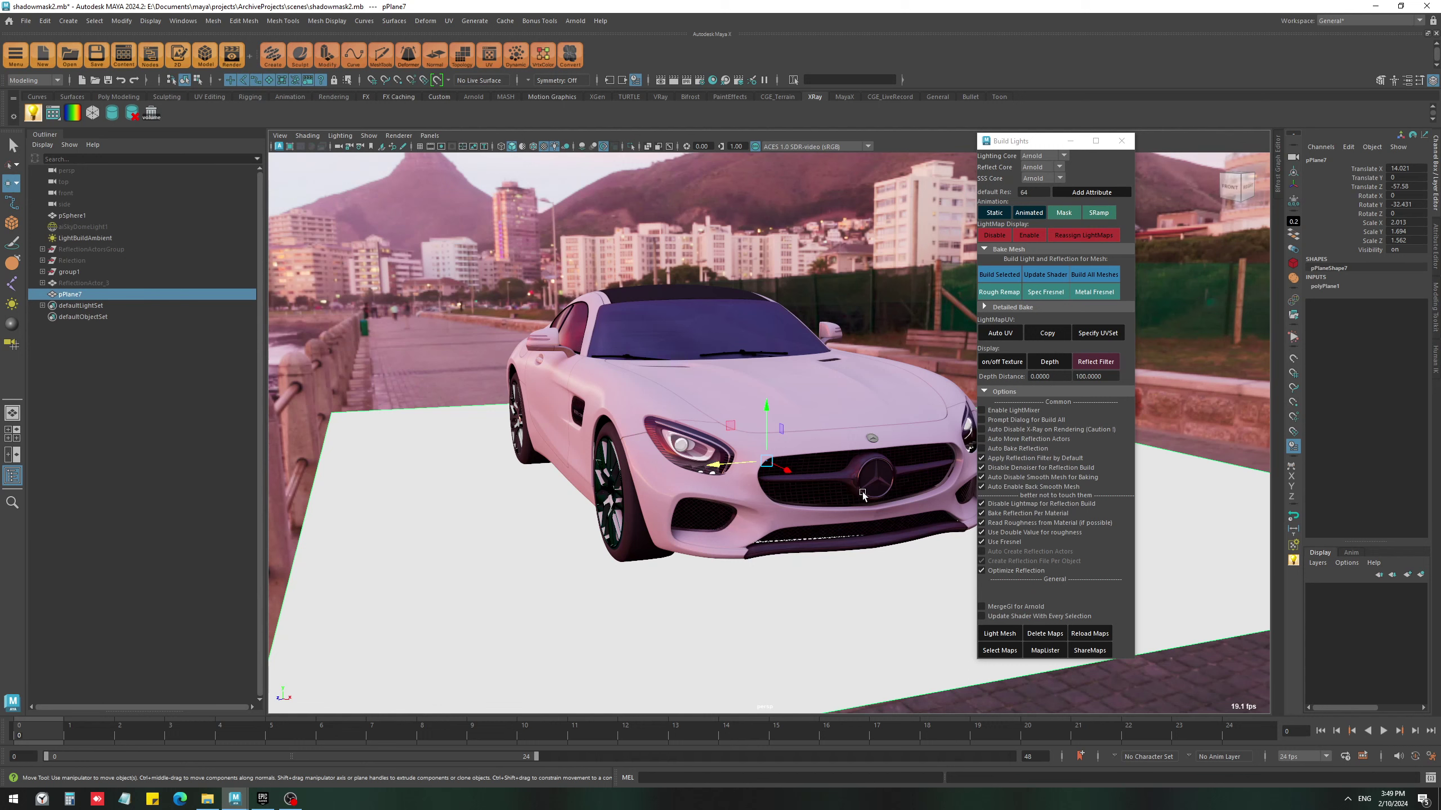
- Hide the white ground plane under the car to view the backdrop, and undo the hiding
key("q")
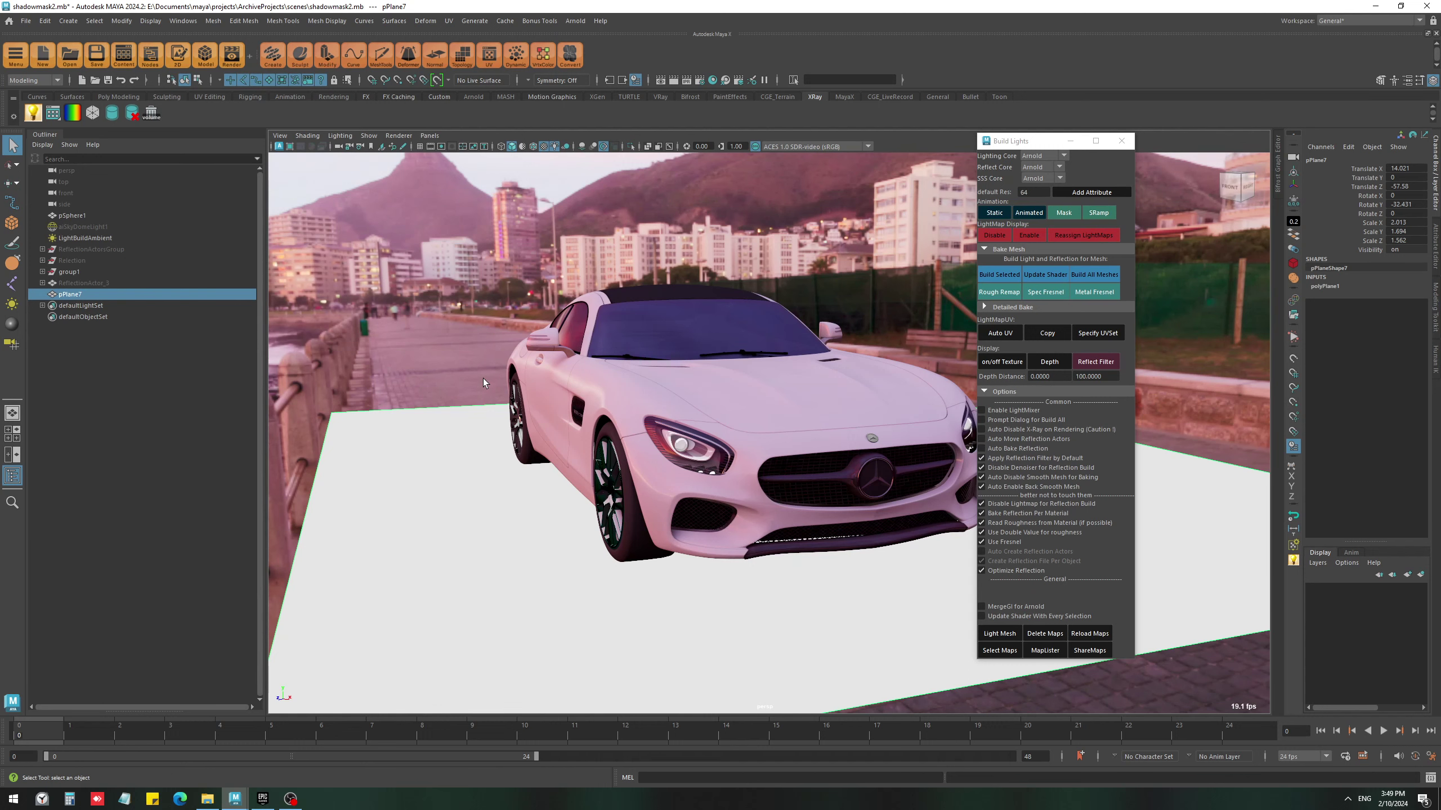
left_click_drag(805, 480, 783, 471, "alt")
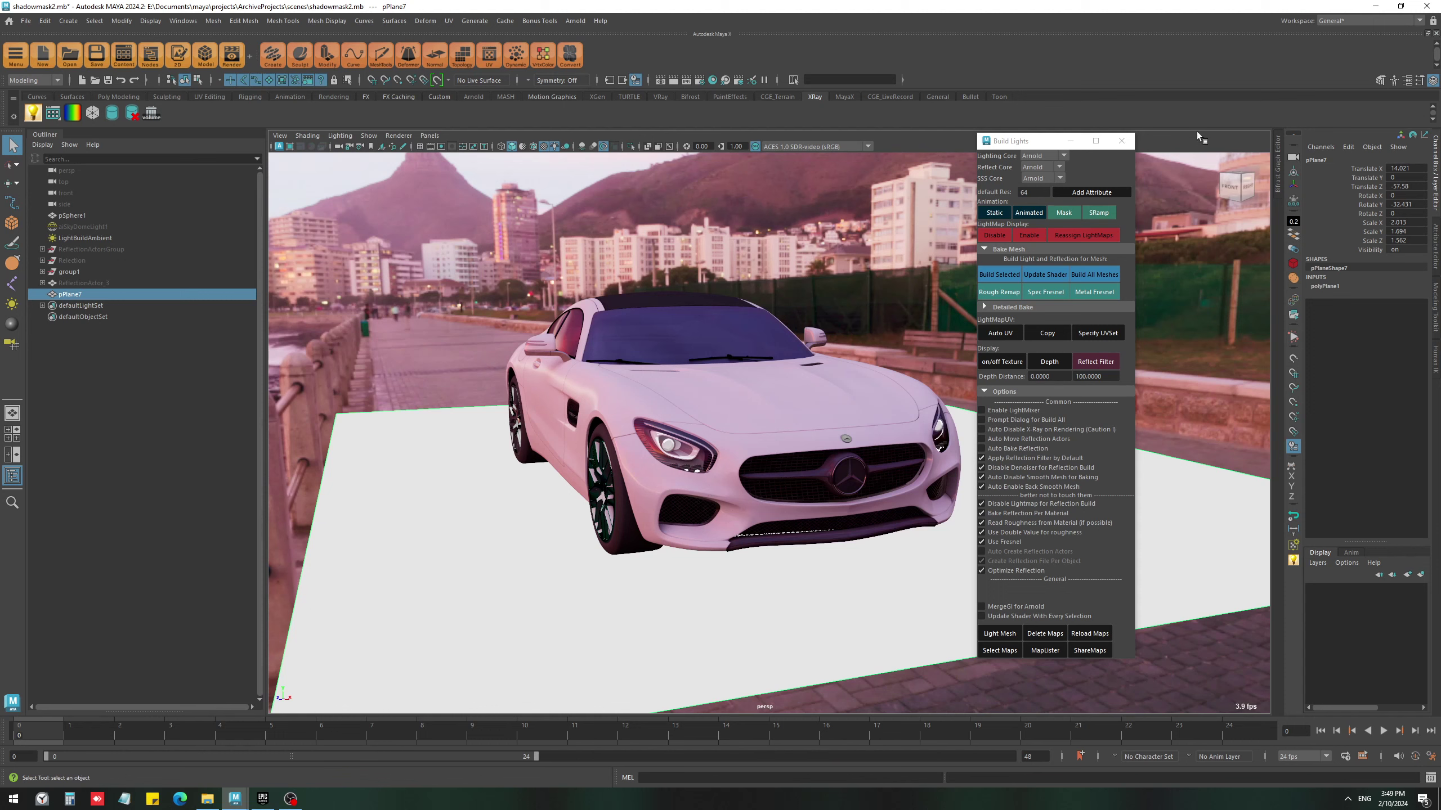
left_click_drag(1035, 138, 1169, 129)
key("ctrl+h")
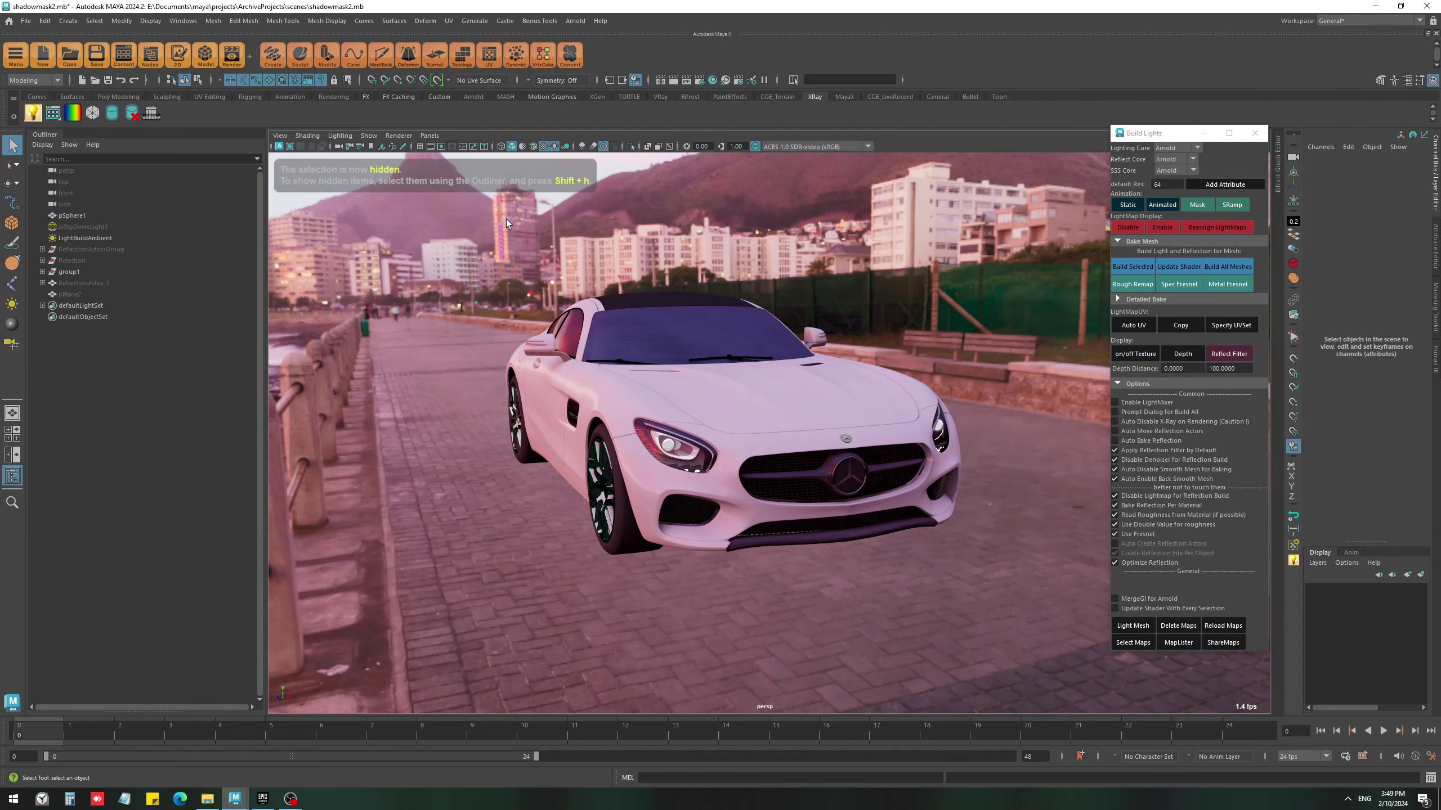
left_click(520, 492)
key("ctrl+z")
key("ctrl+z")
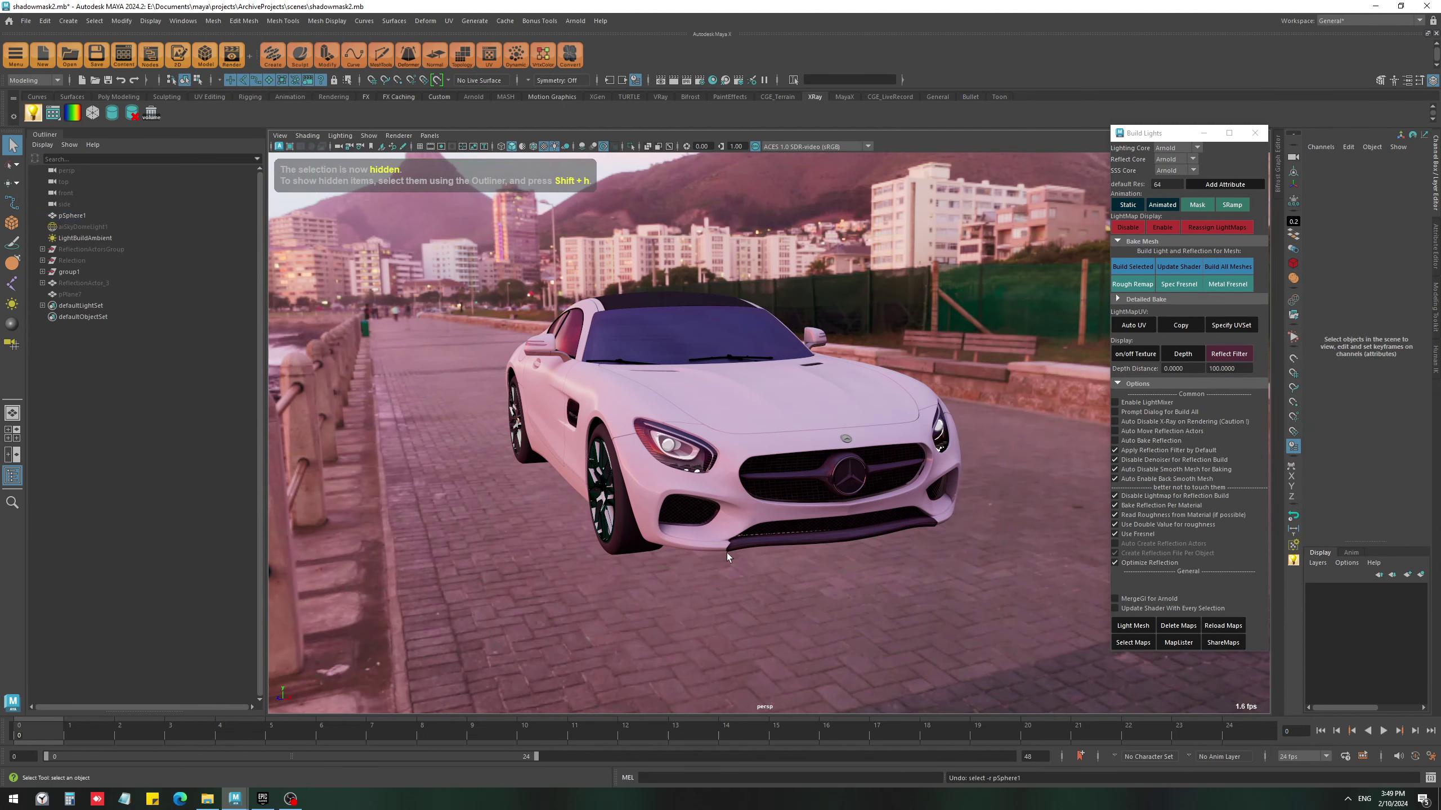
- Select the ground plane under the car and assign it a new aiStandardSurface material
left_click(558, 427)
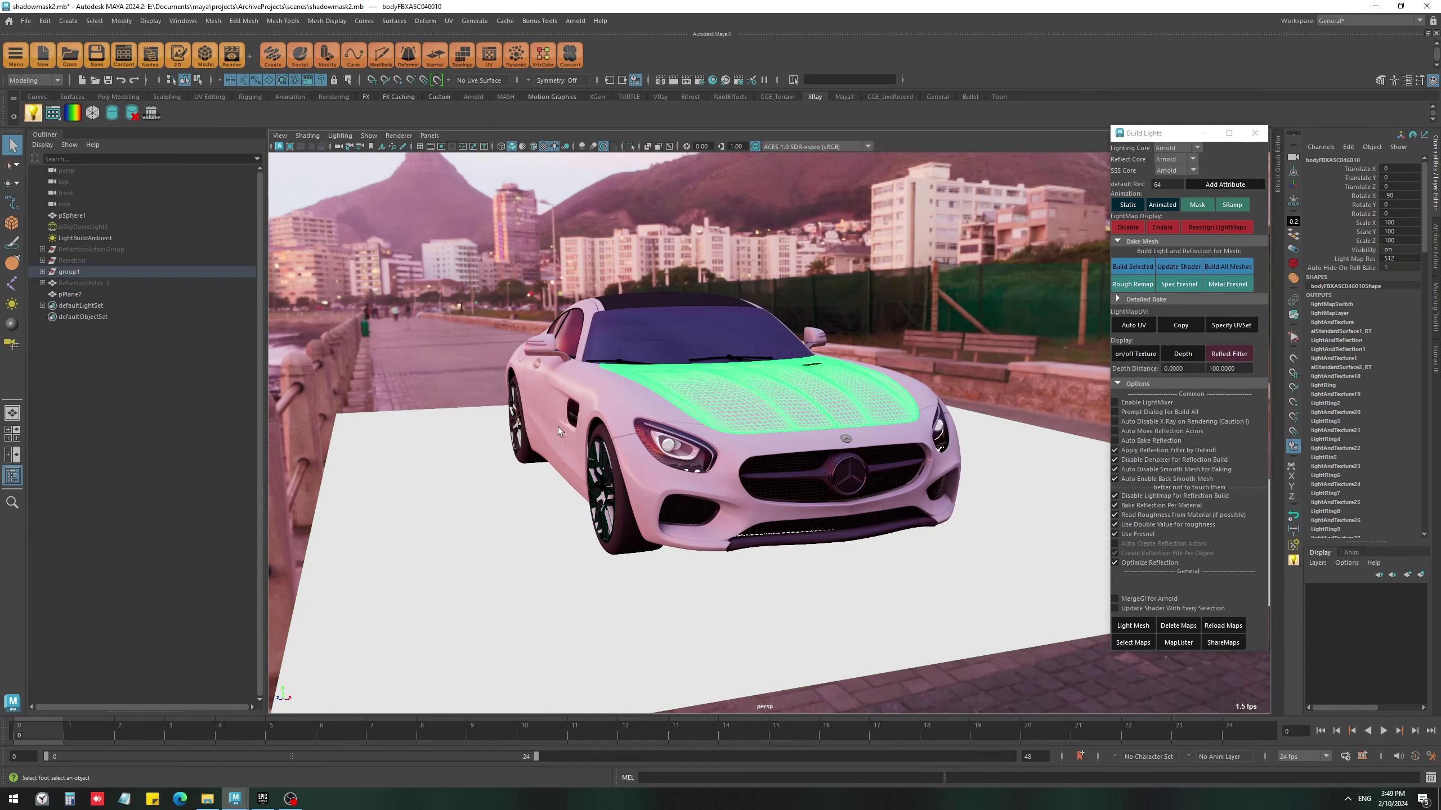
left_click(783, 546)
left_click(509, 403)
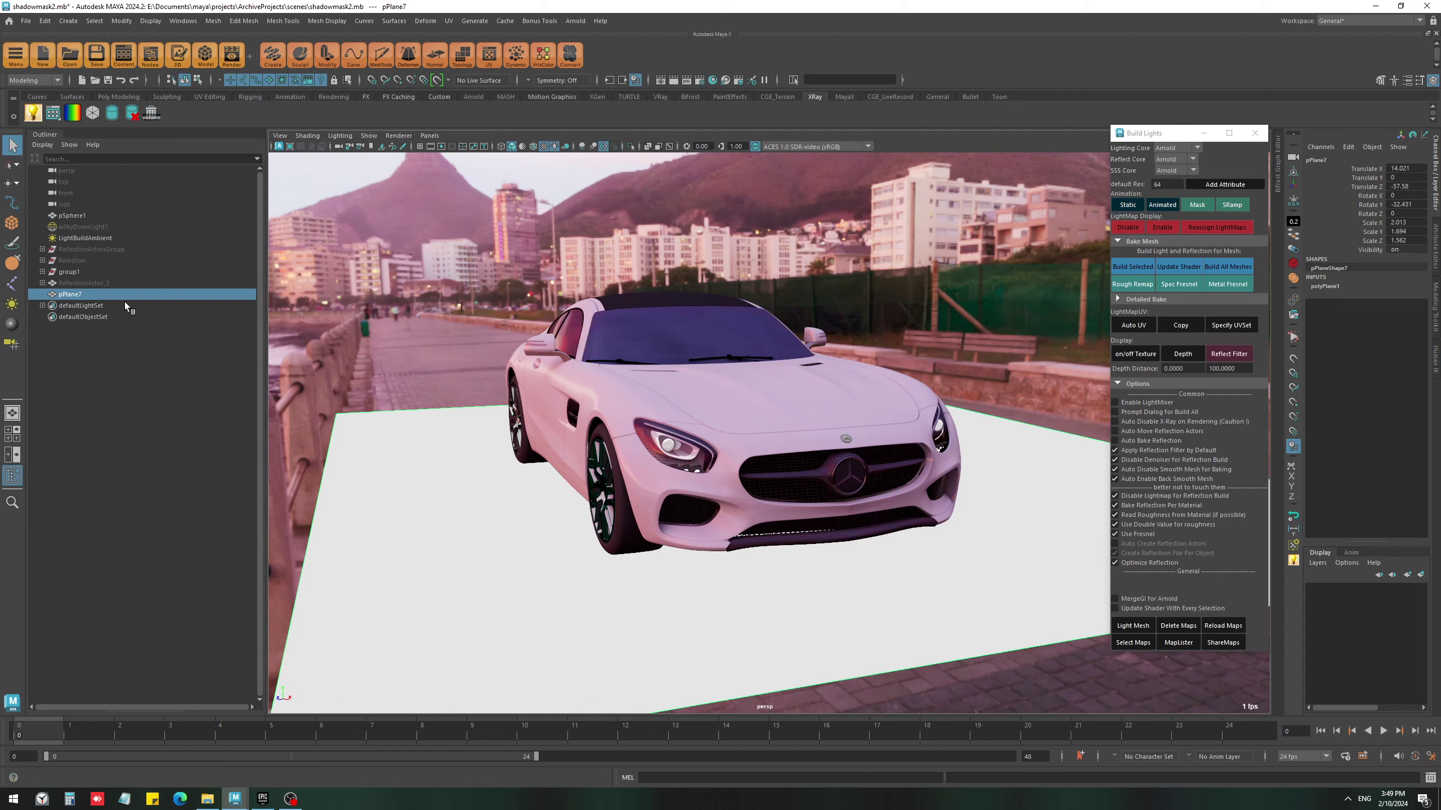
key("ctrl+a")
left_click(12, 326)
left_click(73, 366)
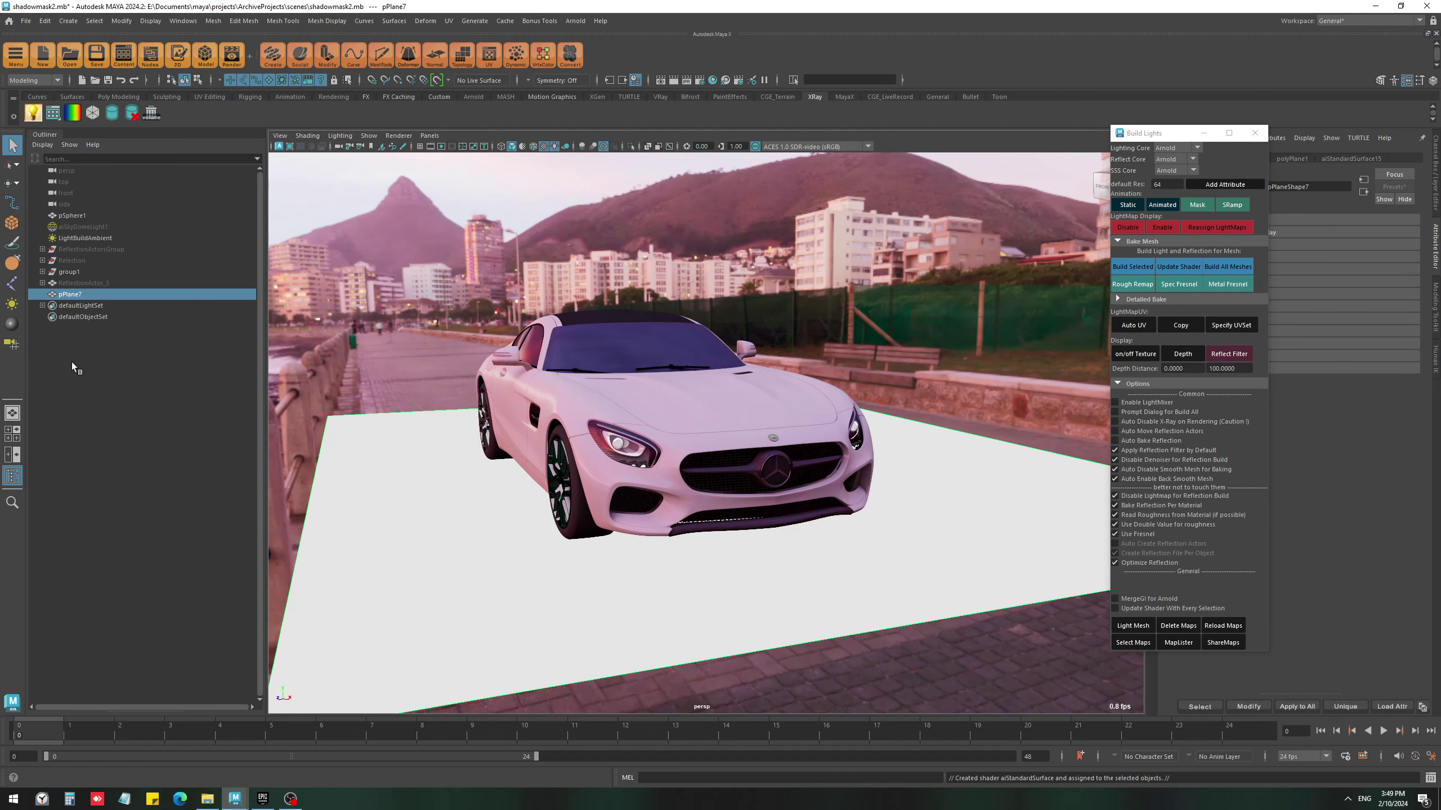
left_click(412, 547)
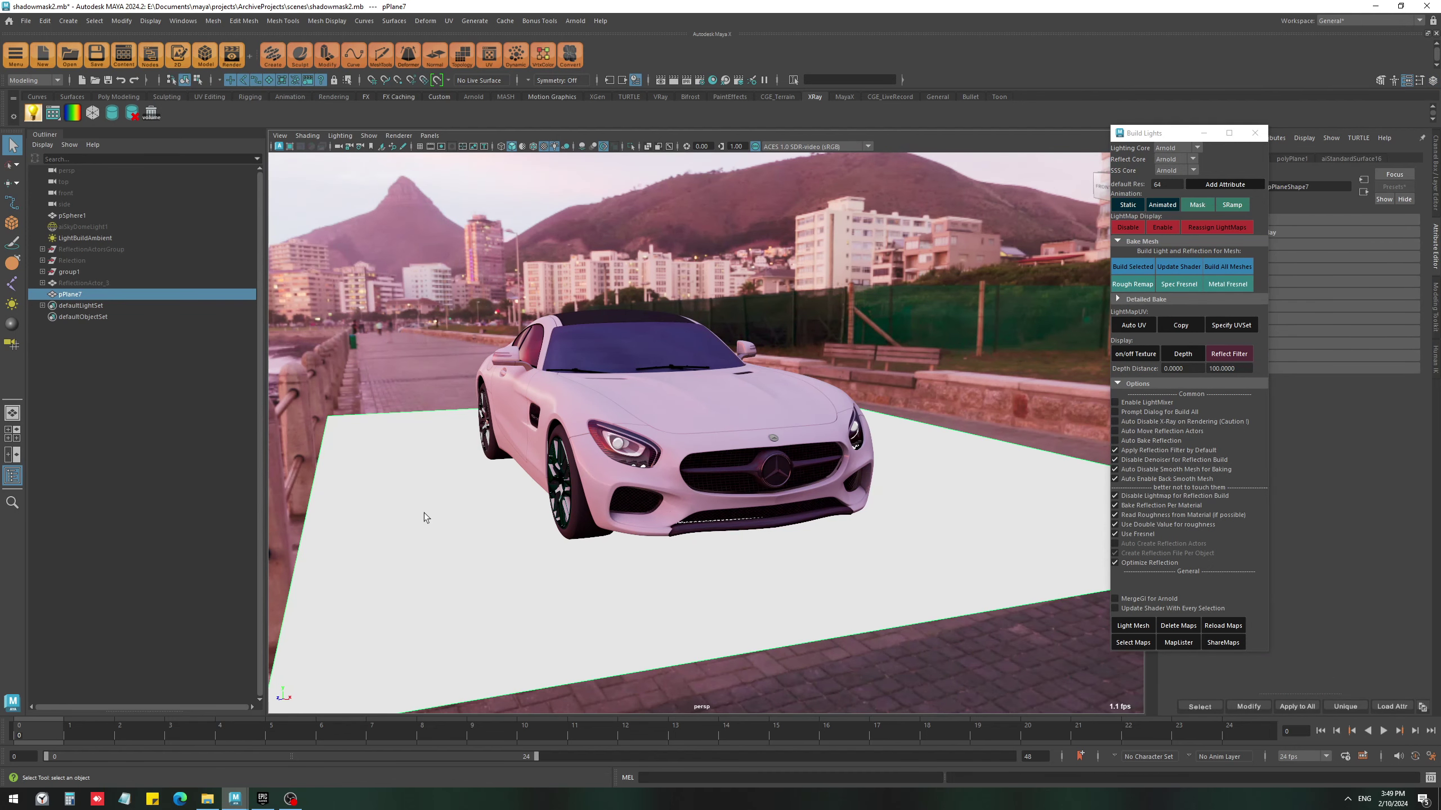
- Bake the ground plane's lighting with Build Selected and turn on its shadow mask
left_click(1118, 272)
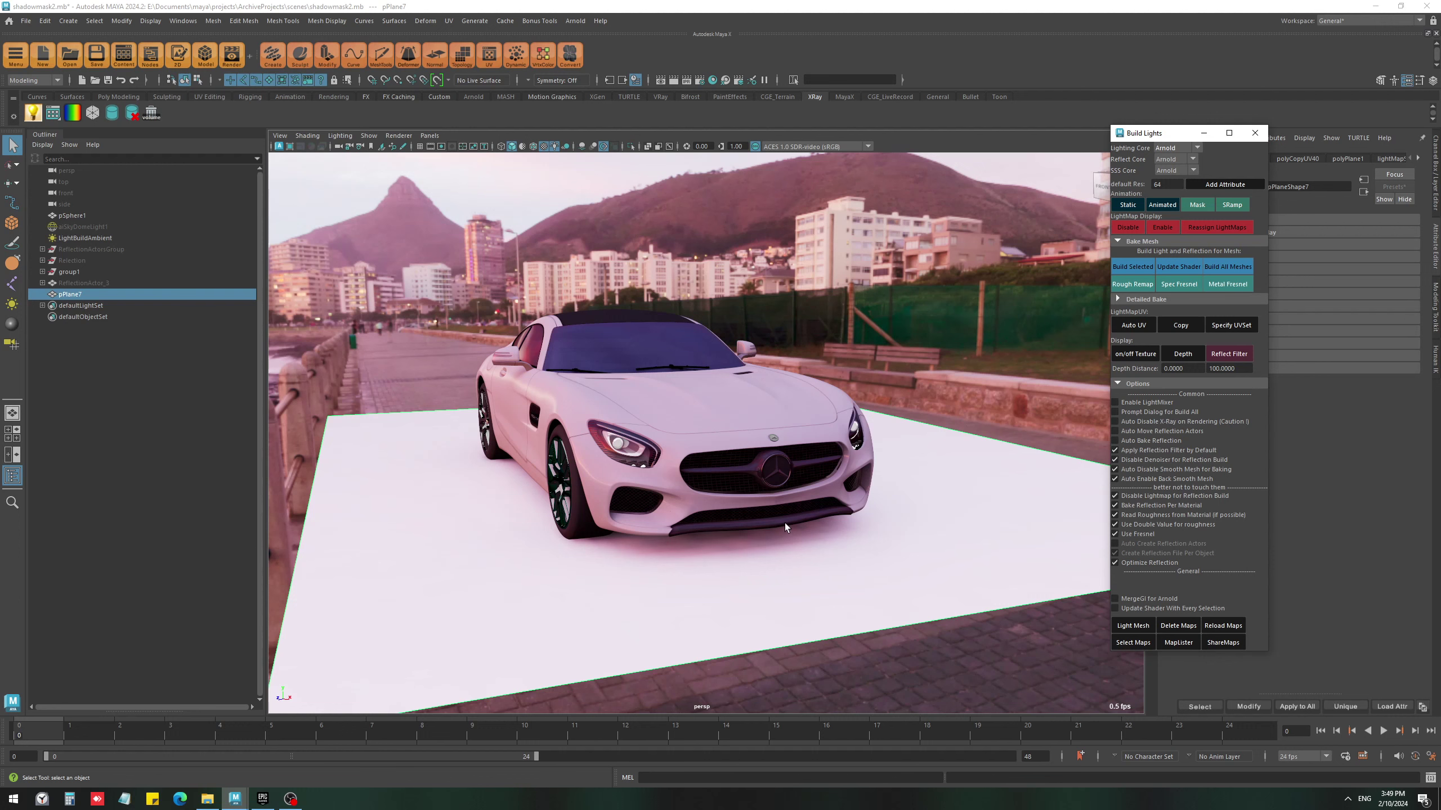
left_click(576, 549)
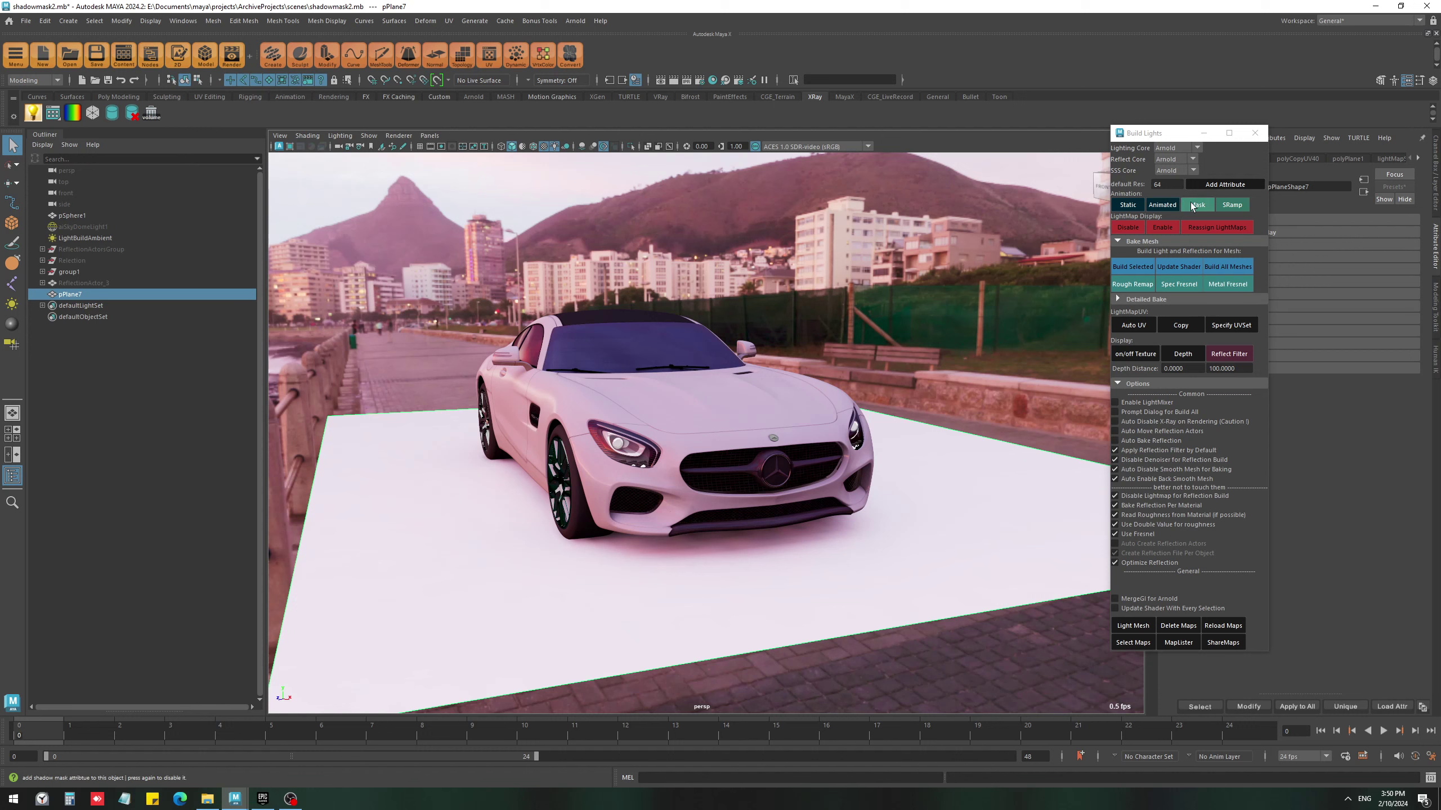
left_click(1186, 227)
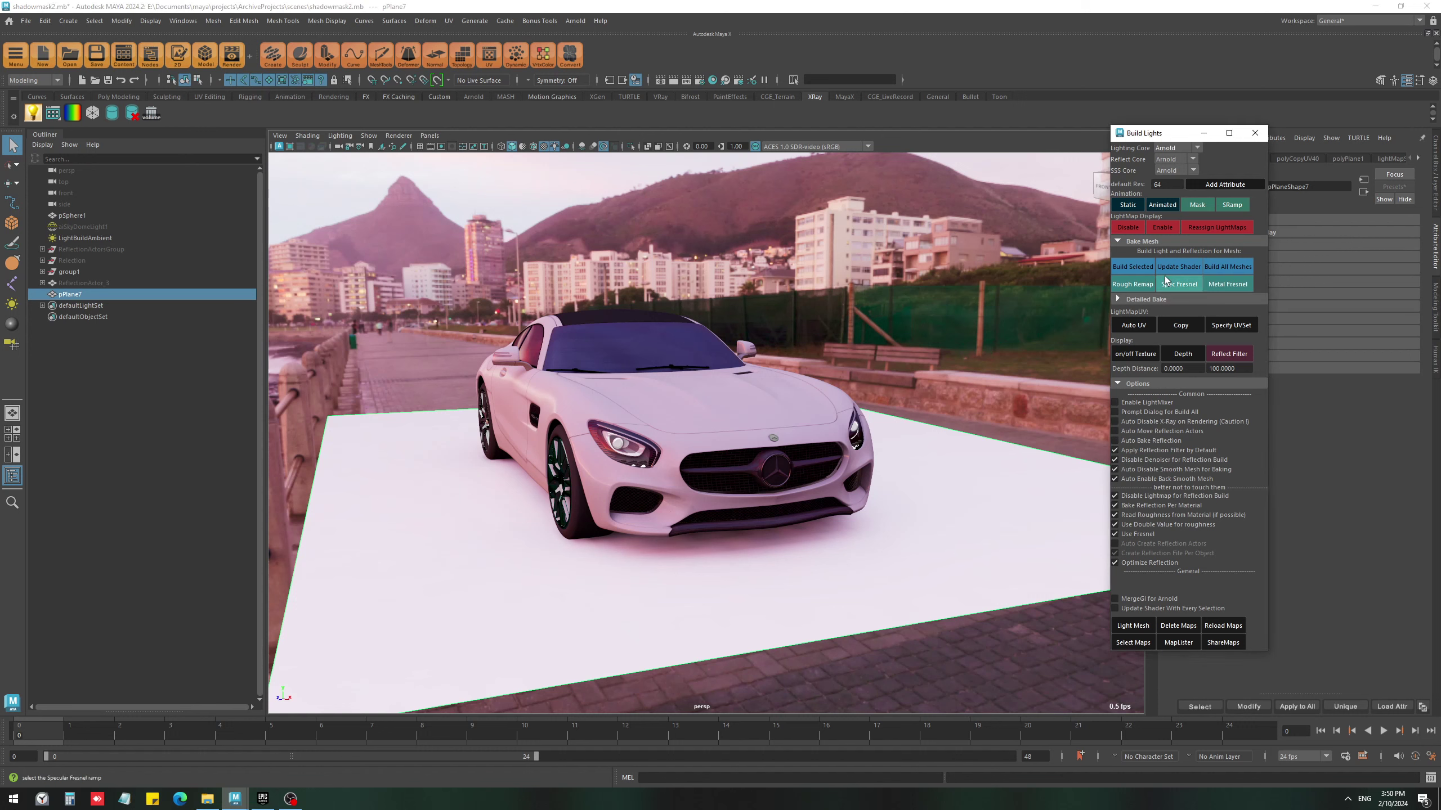
left_click(903, 586)
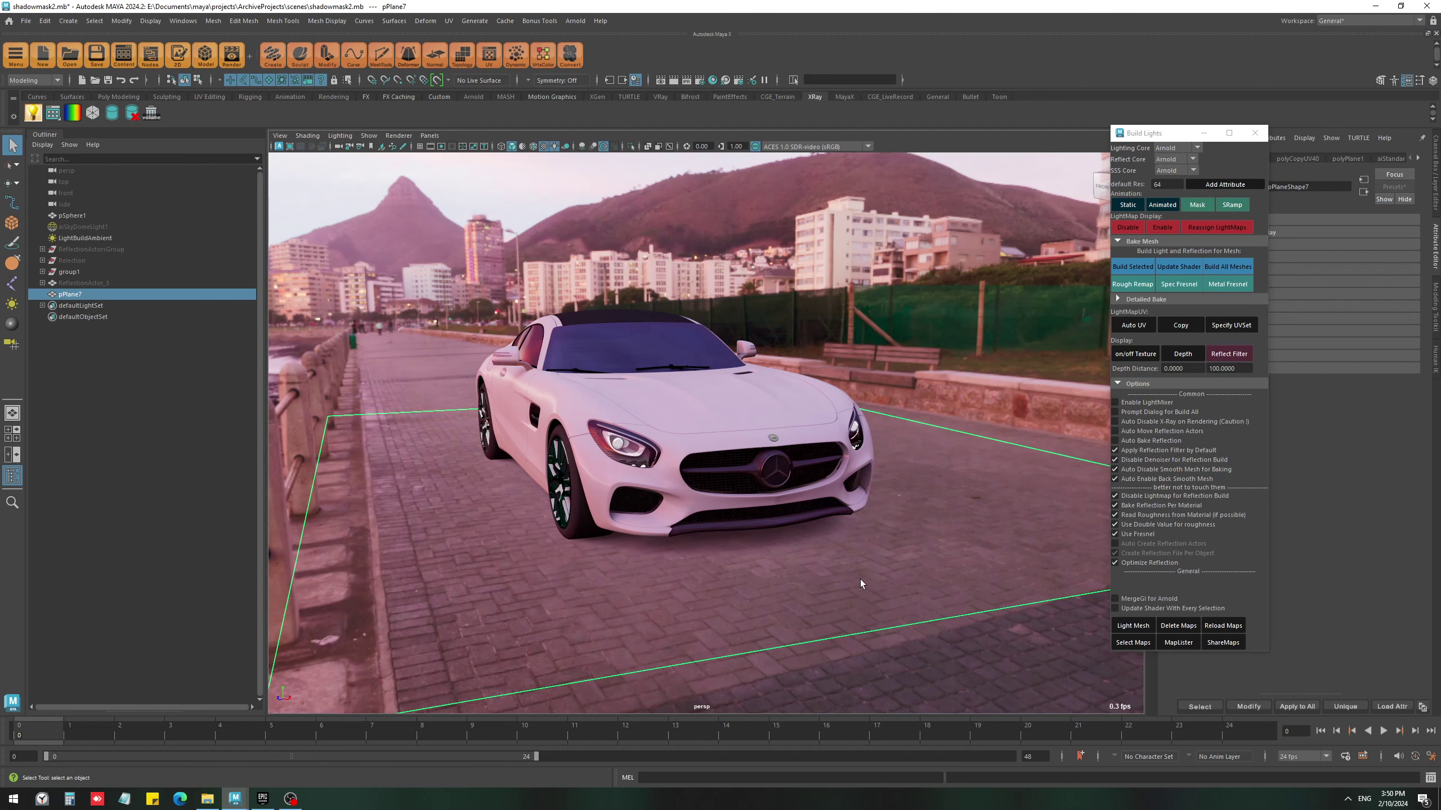
left_click_drag(874, 653, 875, 653, "ctrl")
- Open the ground plane's shadow ramp and move its dark marker to position 0.184
left_click(1234, 206)
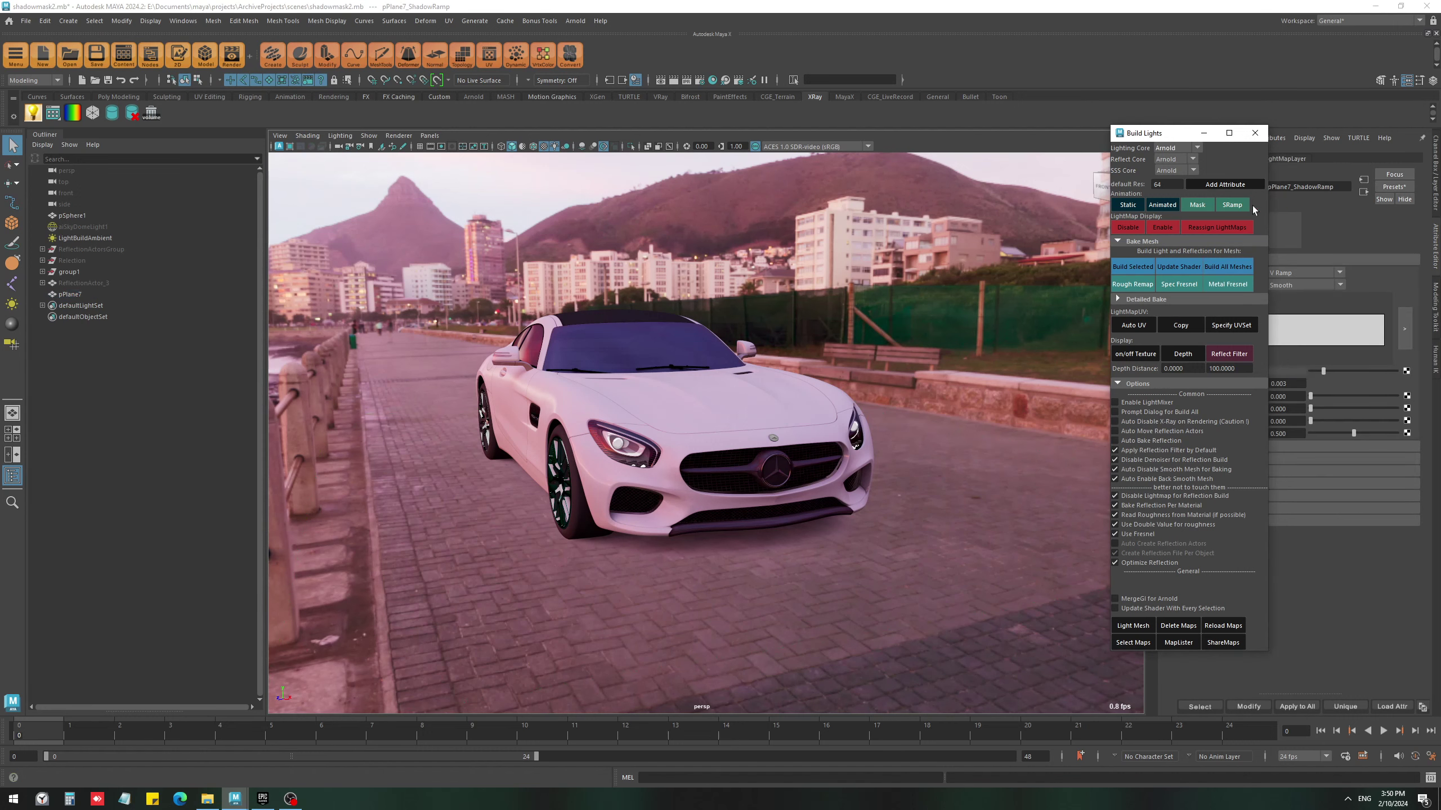
left_click_drag(1160, 138, 976, 140)
mouse_move(1223, 312)
left_mouse_down()
mouse_move(1299, 313)
mouse_move(1219, 311)
mouse_move(1231, 311)
left_mouse_up()
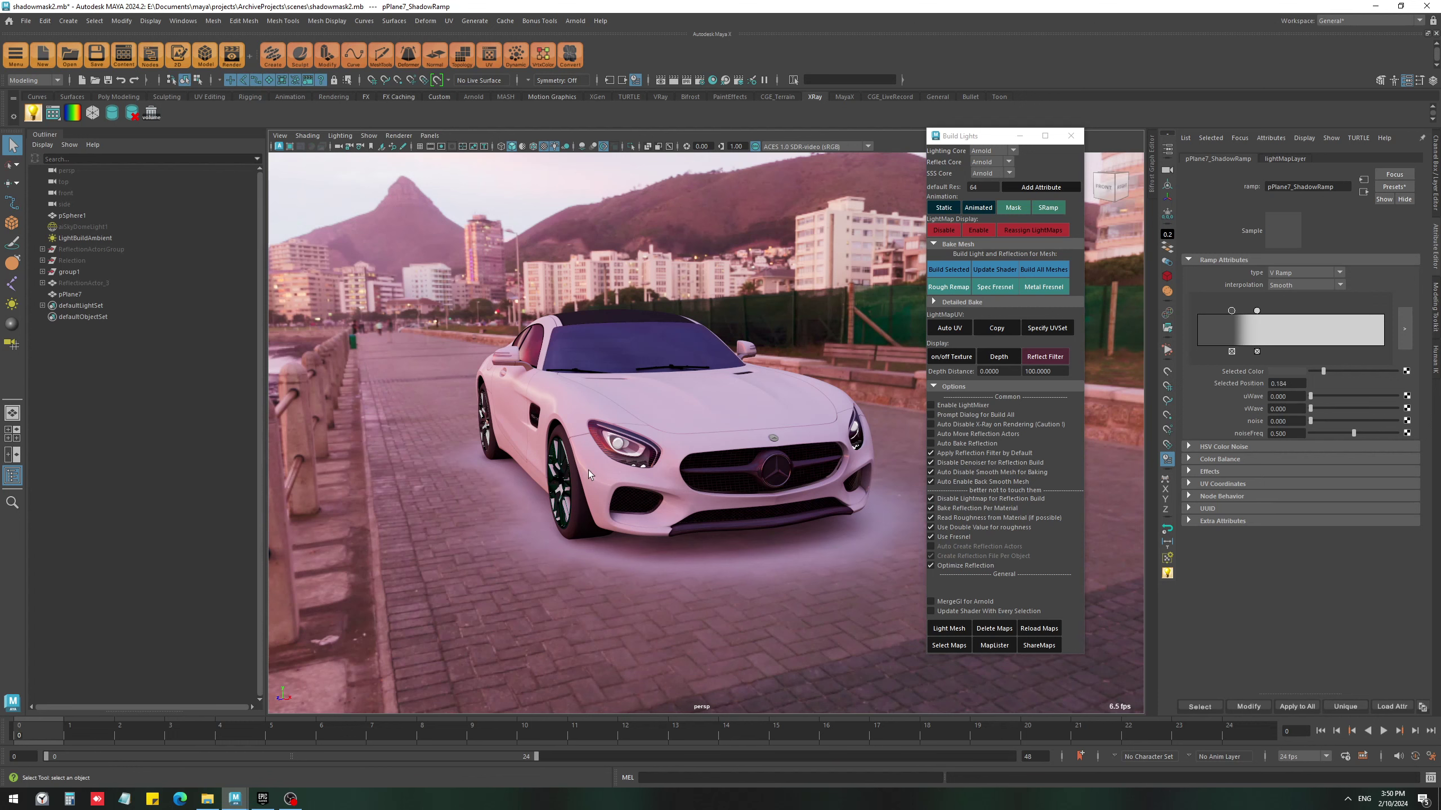
- Set the base color of the ground plane's aiStandardSurface16 material to black
left_click_drag(467, 472, 525, 528)
left_click(524, 527)
left_click(621, 647)
left_click(730, 579)
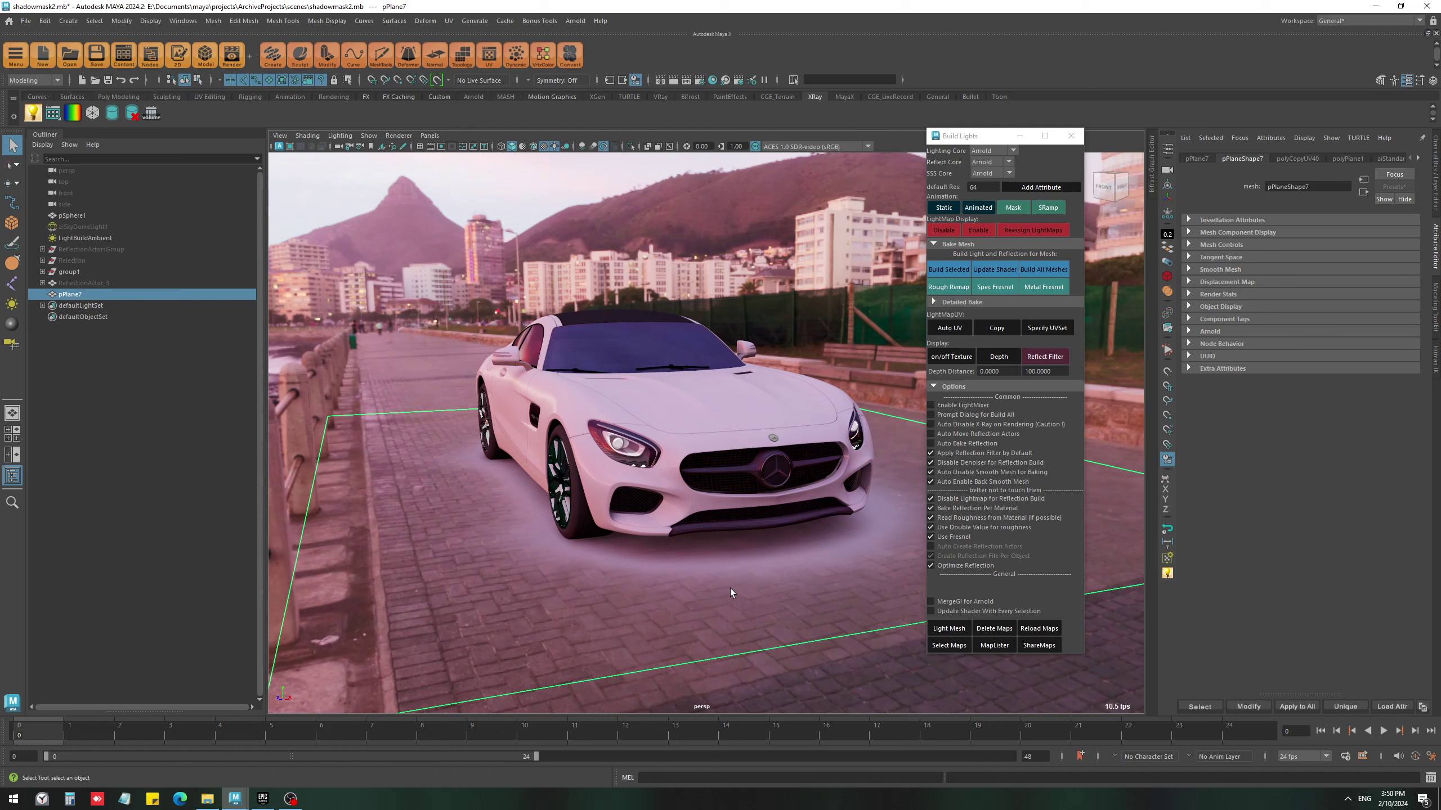
left_click(735, 572)
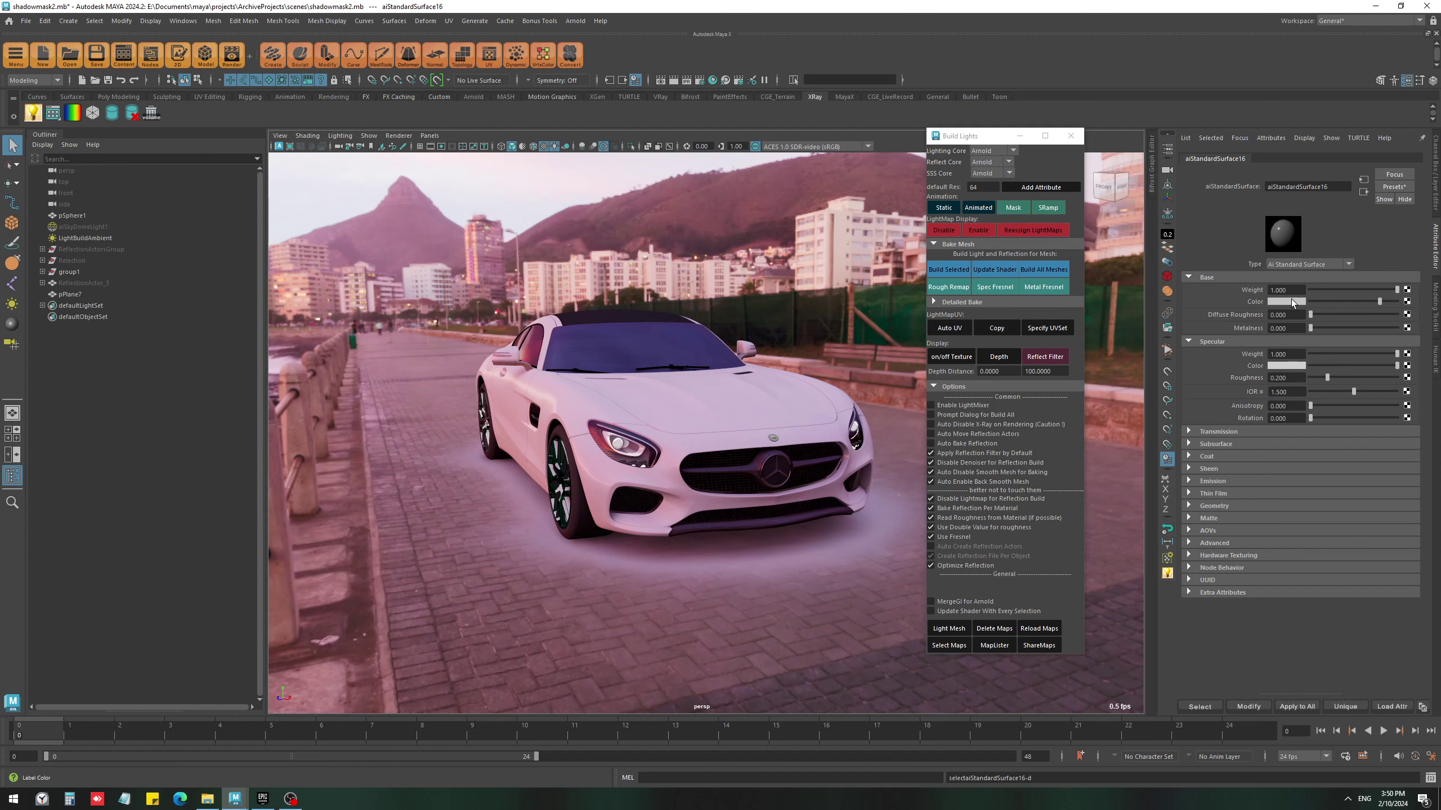
left_click(1276, 301)
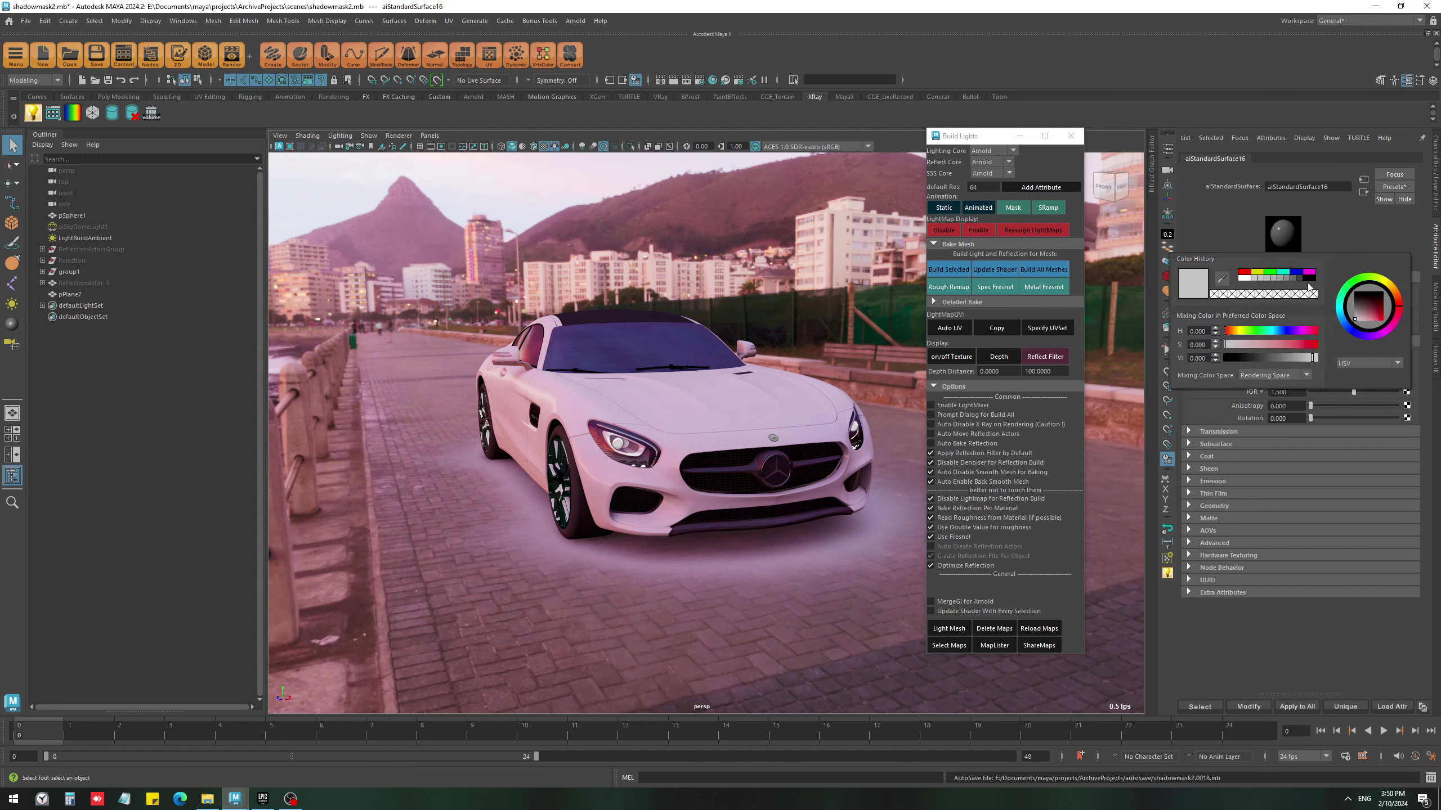
left_click_drag(1268, 342, 1192, 363)
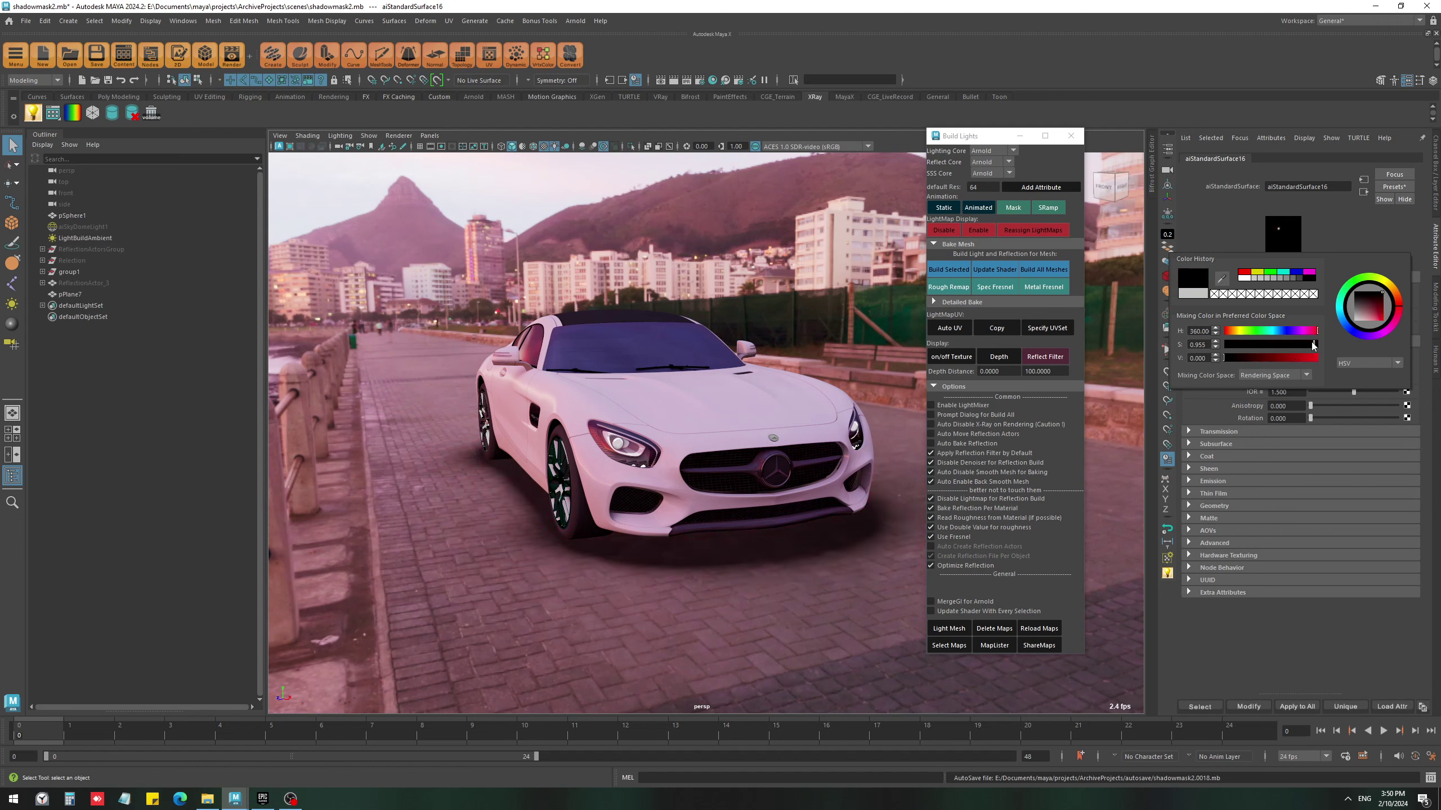
mouse_move(1313, 346)
left_mouse_down()
mouse_move(1273, 352)
mouse_move(1297, 356)
left_mouse_up()
- Adjust the ground plane's shadow ramp, placing the dark marker at 0.000 and the light marker at 0.310
left_click(1048, 207)
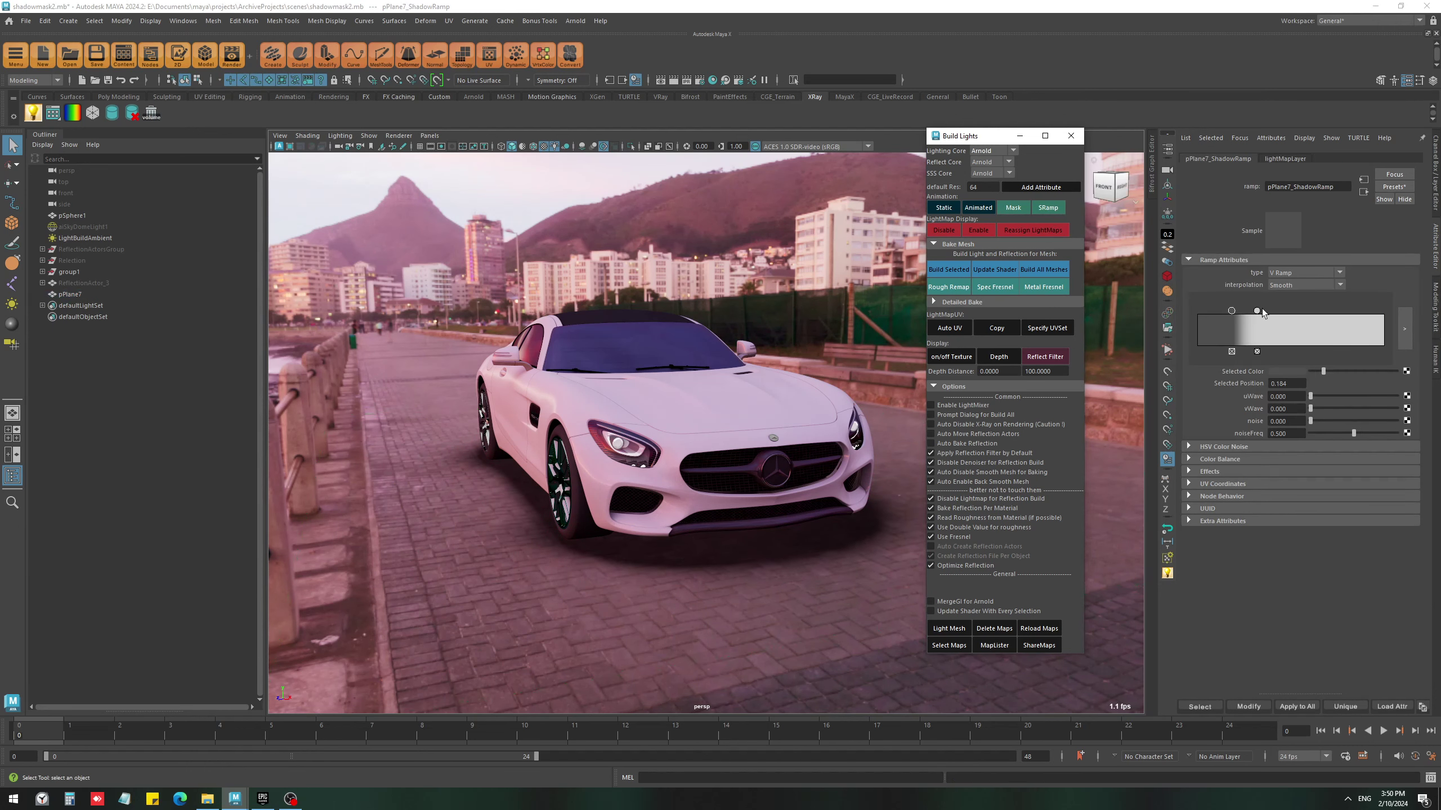
left_click_drag(1256, 311, 1197, 311)
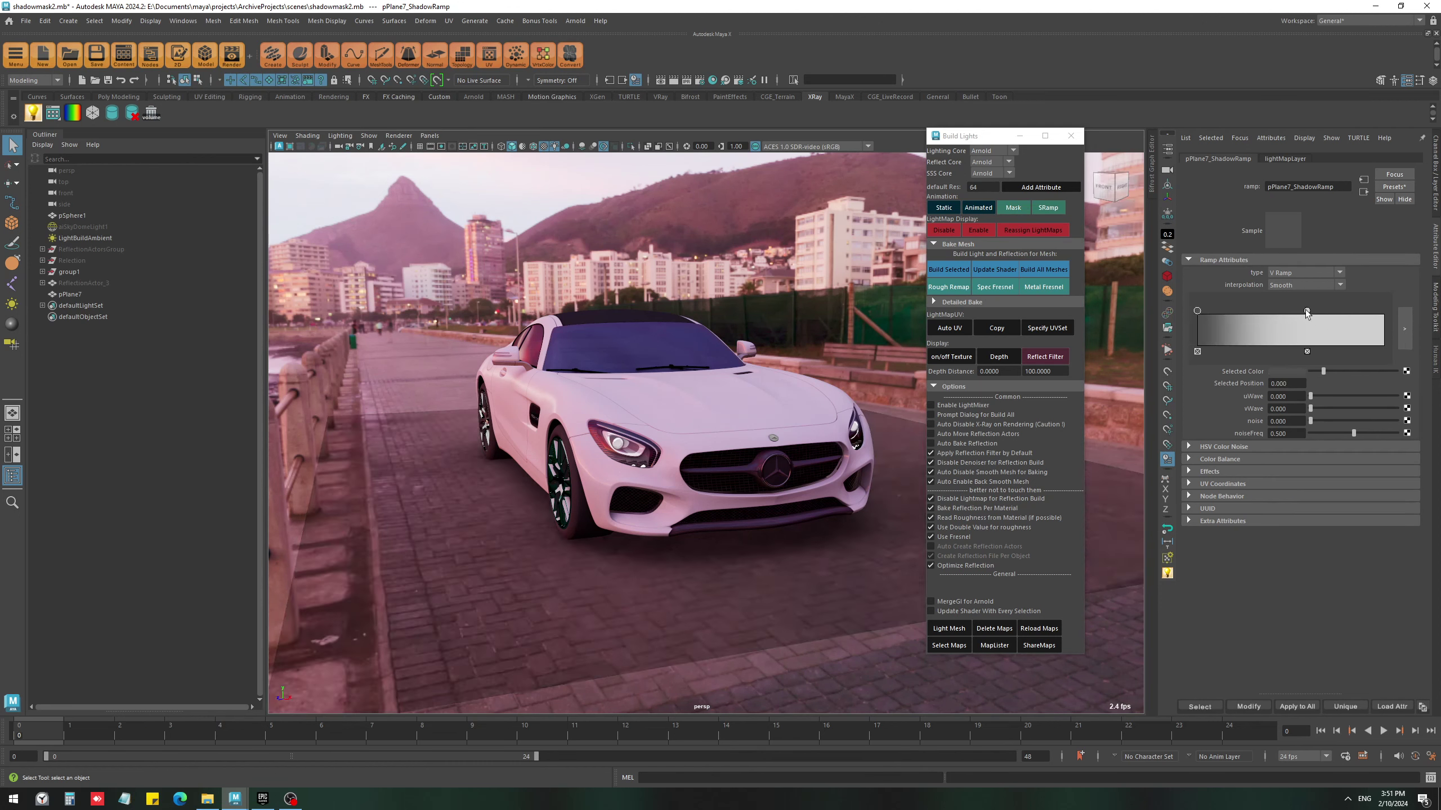
left_click_drag(1306, 313, 1256, 318)
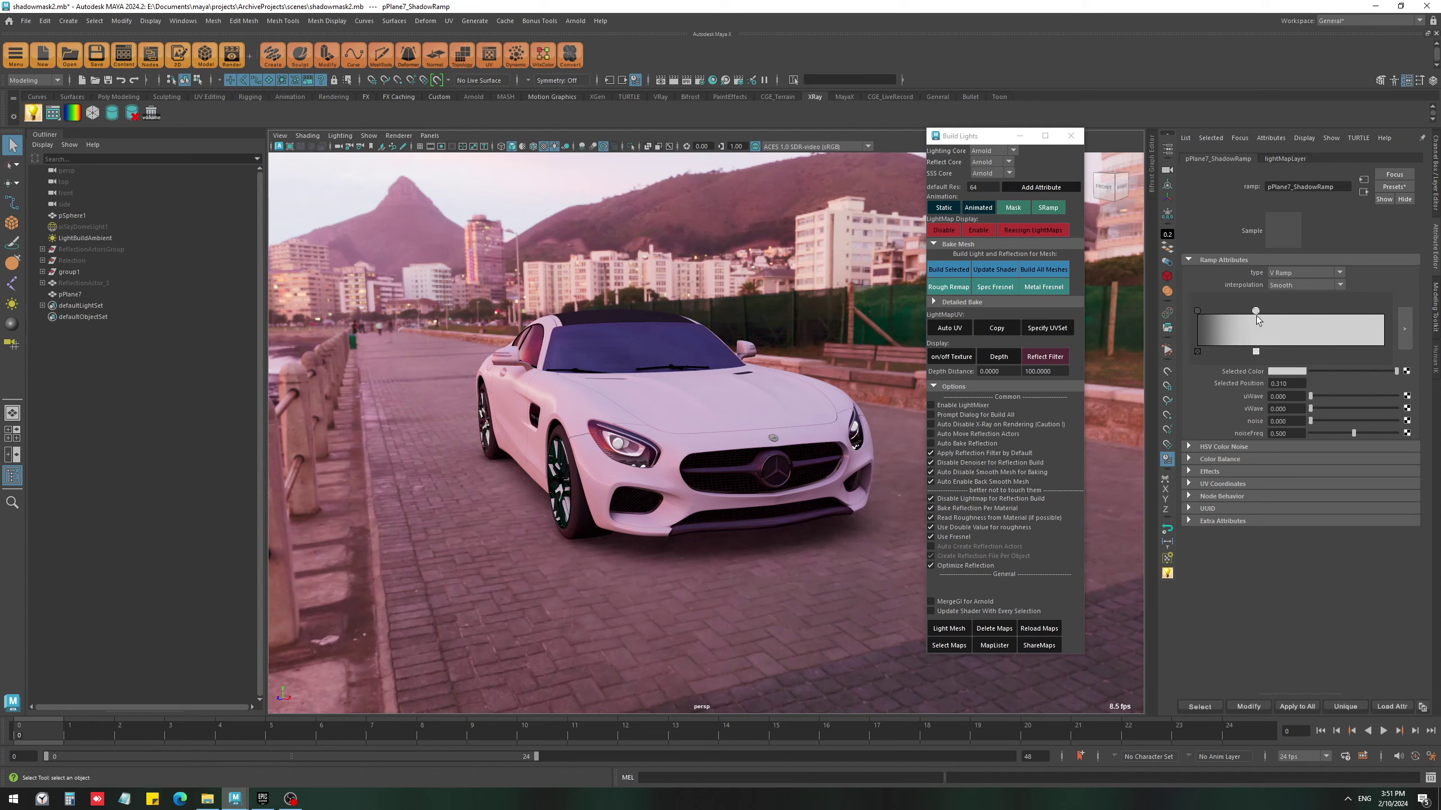
- Close the Build Lights window and deselect the ground plane
left_click(796, 611)
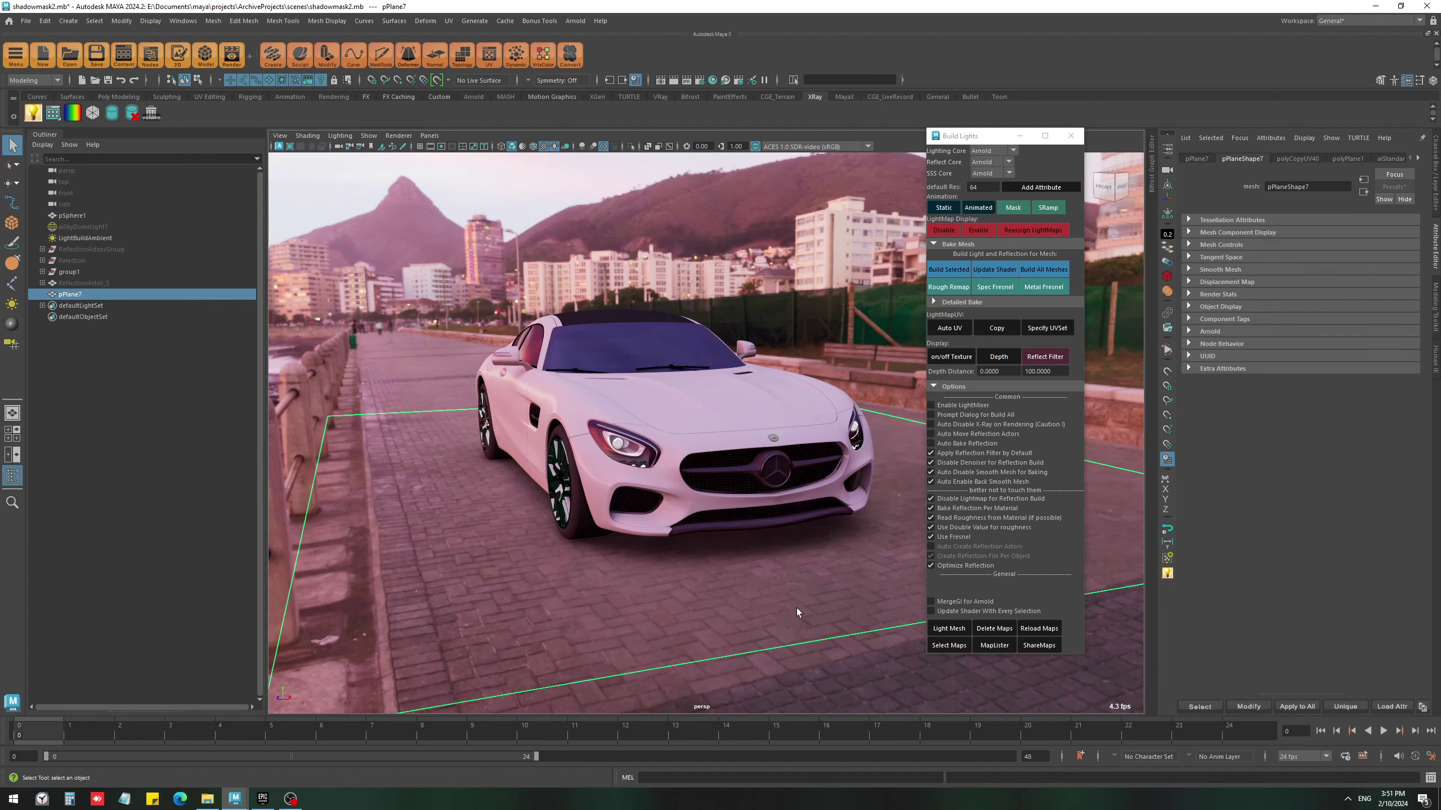
left_click(783, 530, "ctrl")
left_click(1070, 135)
left_click(860, 601)
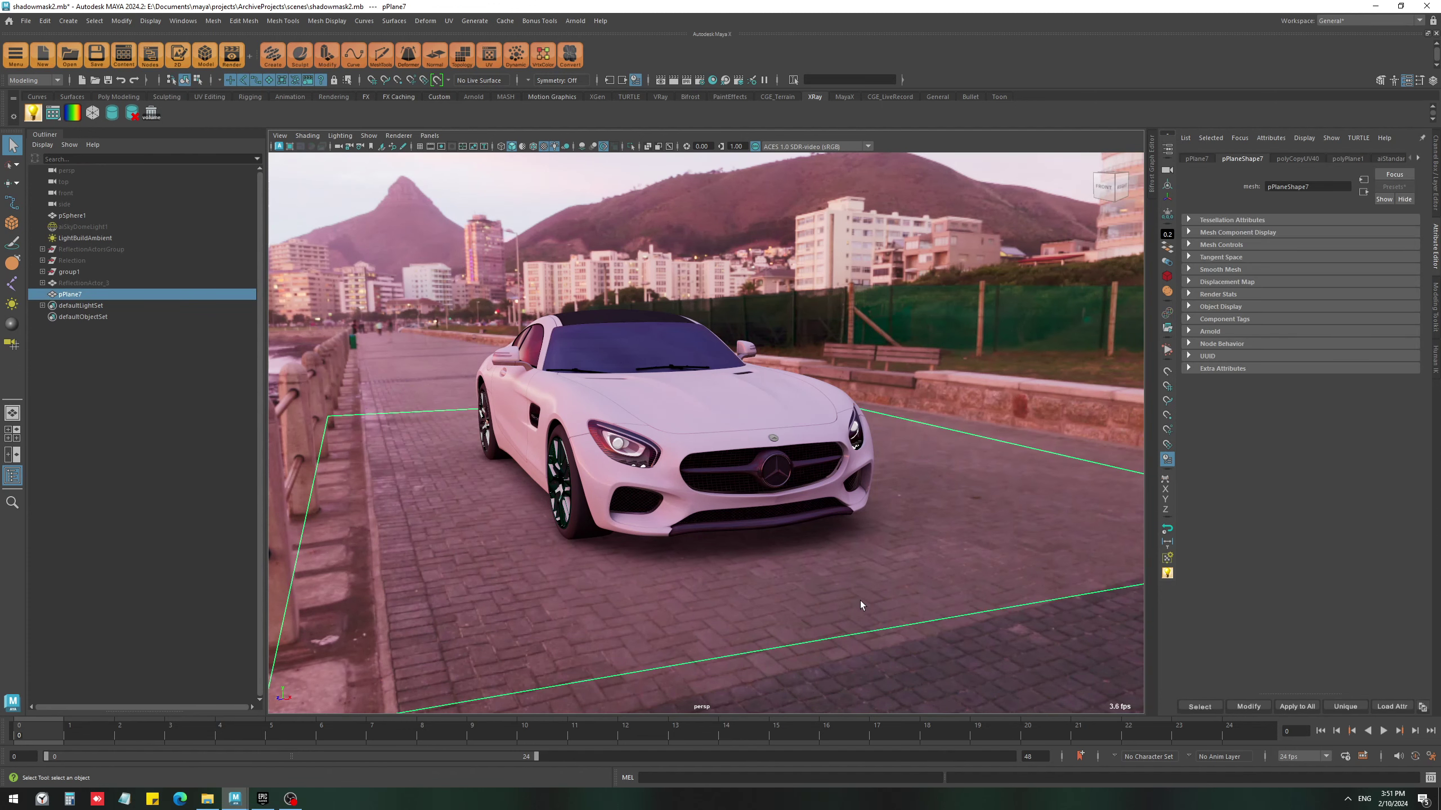
left_click(763, 498)
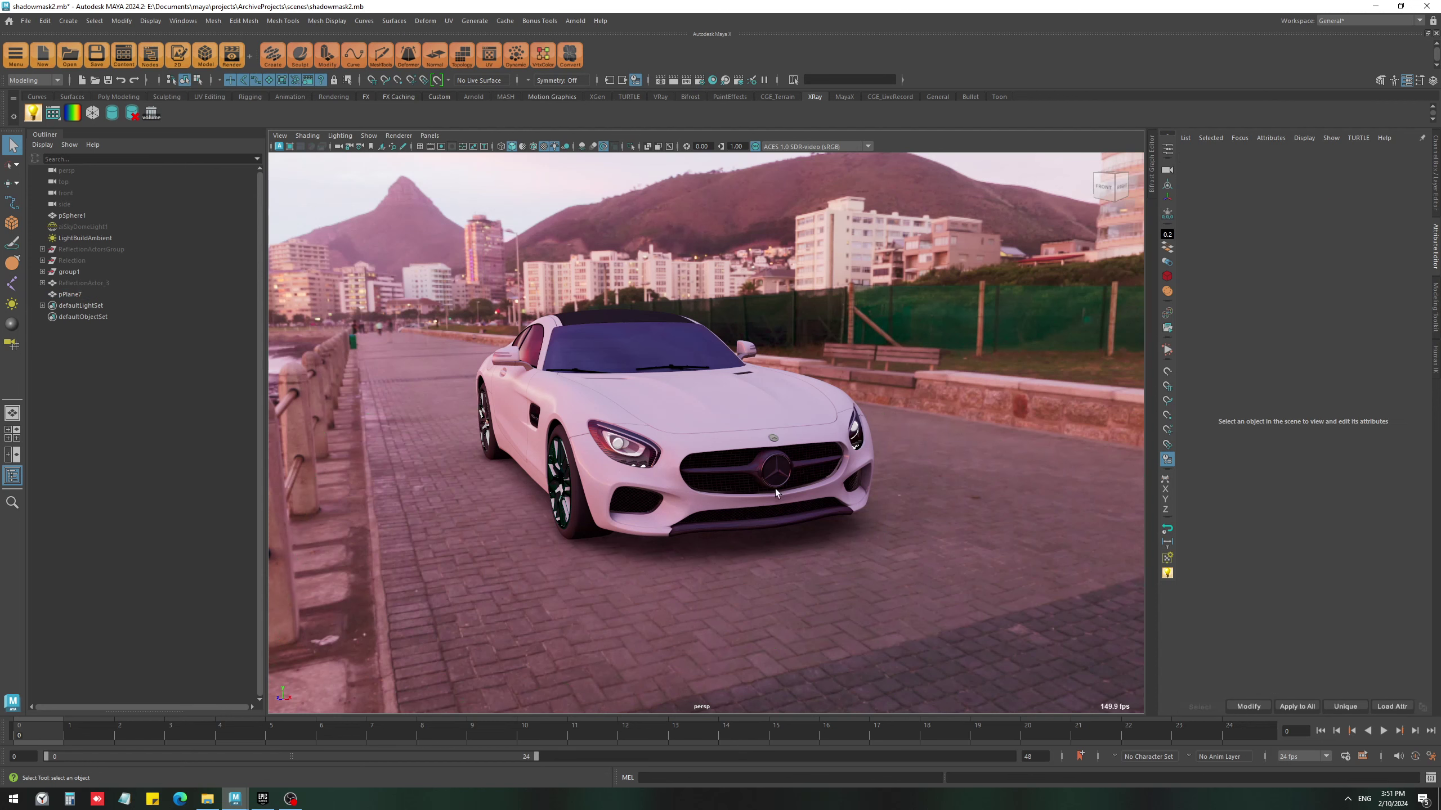
- Switch to the junkShop_nodeform_anim.mb scene and scrub the timeline to review the robot's animation
left_click(235, 799)
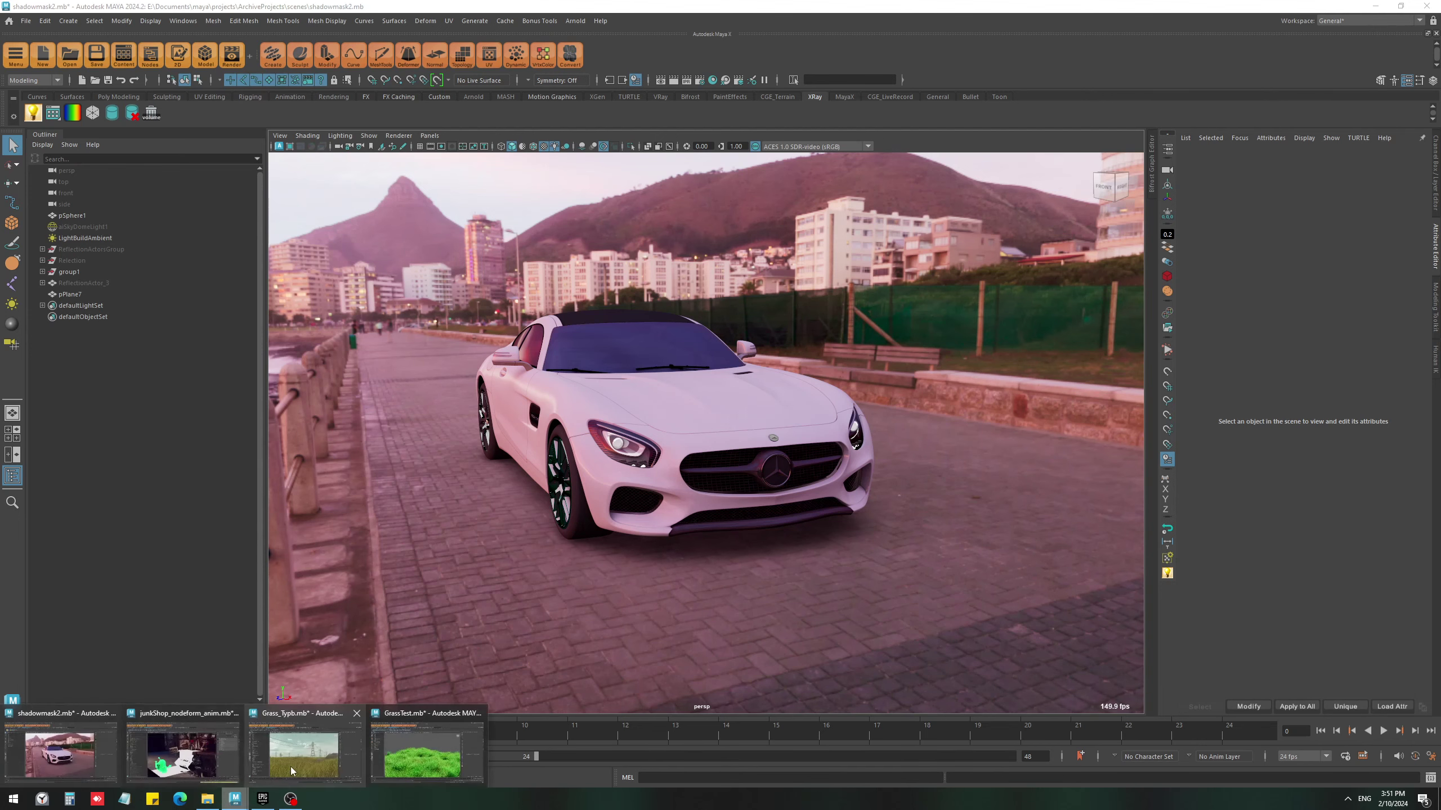
left_click(183, 747)
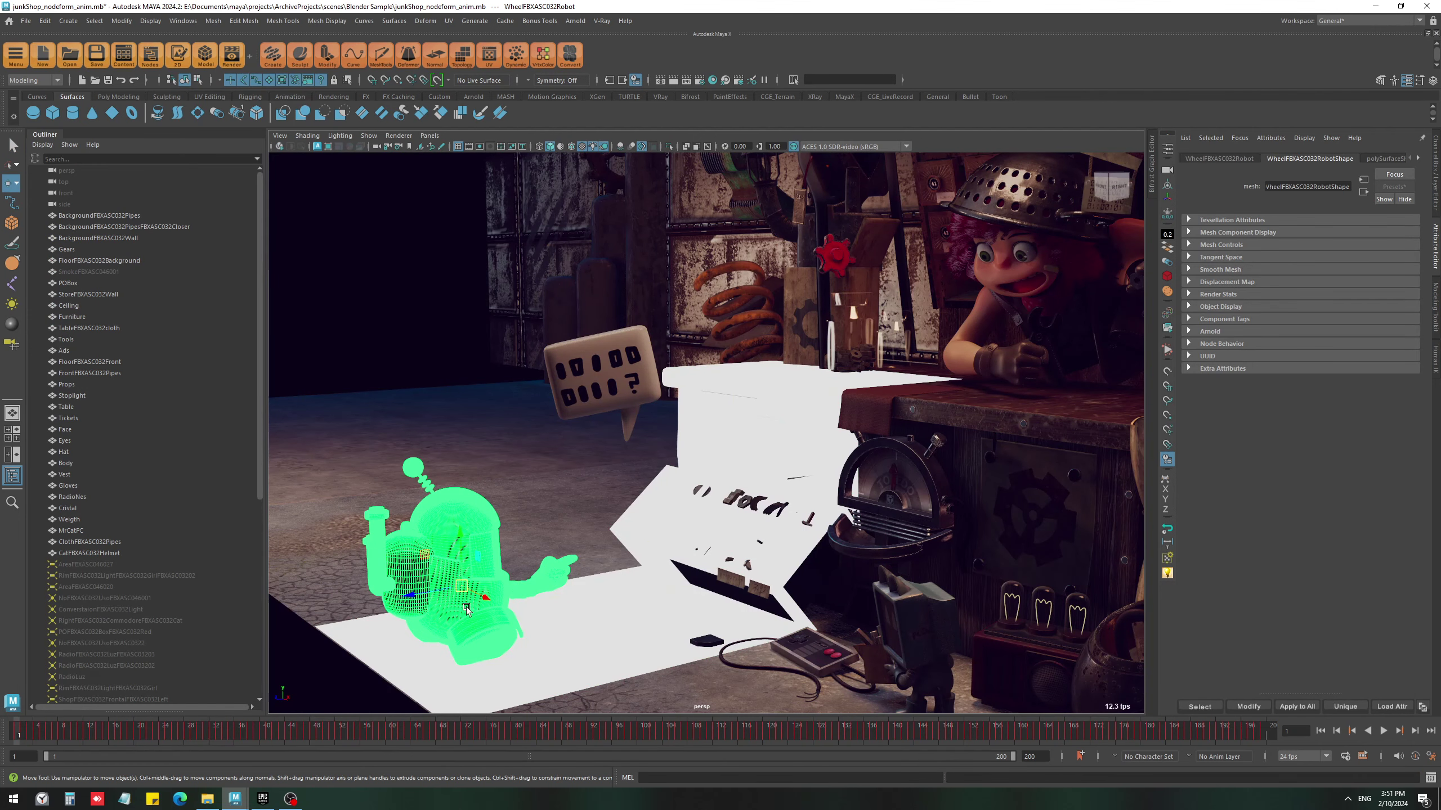
left_click(458, 545)
left_click(458, 546)
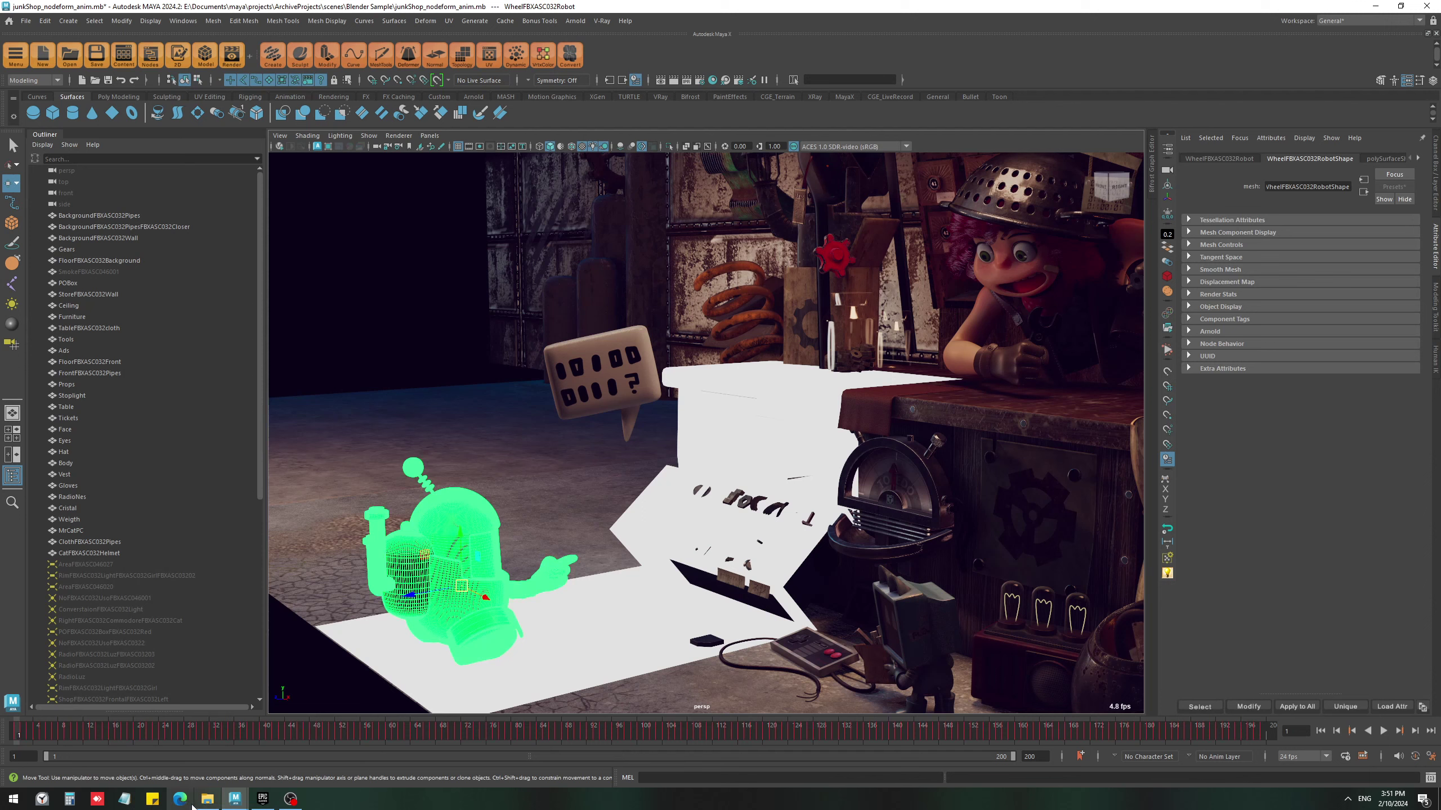
left_click_drag(23, 738, 1347, 740)
left_click_drag(1233, 732, 18, 734)
- Hide the white plane covering the floor and counter, and undo the hiding
left_click(781, 427)
key("ctrl+h")
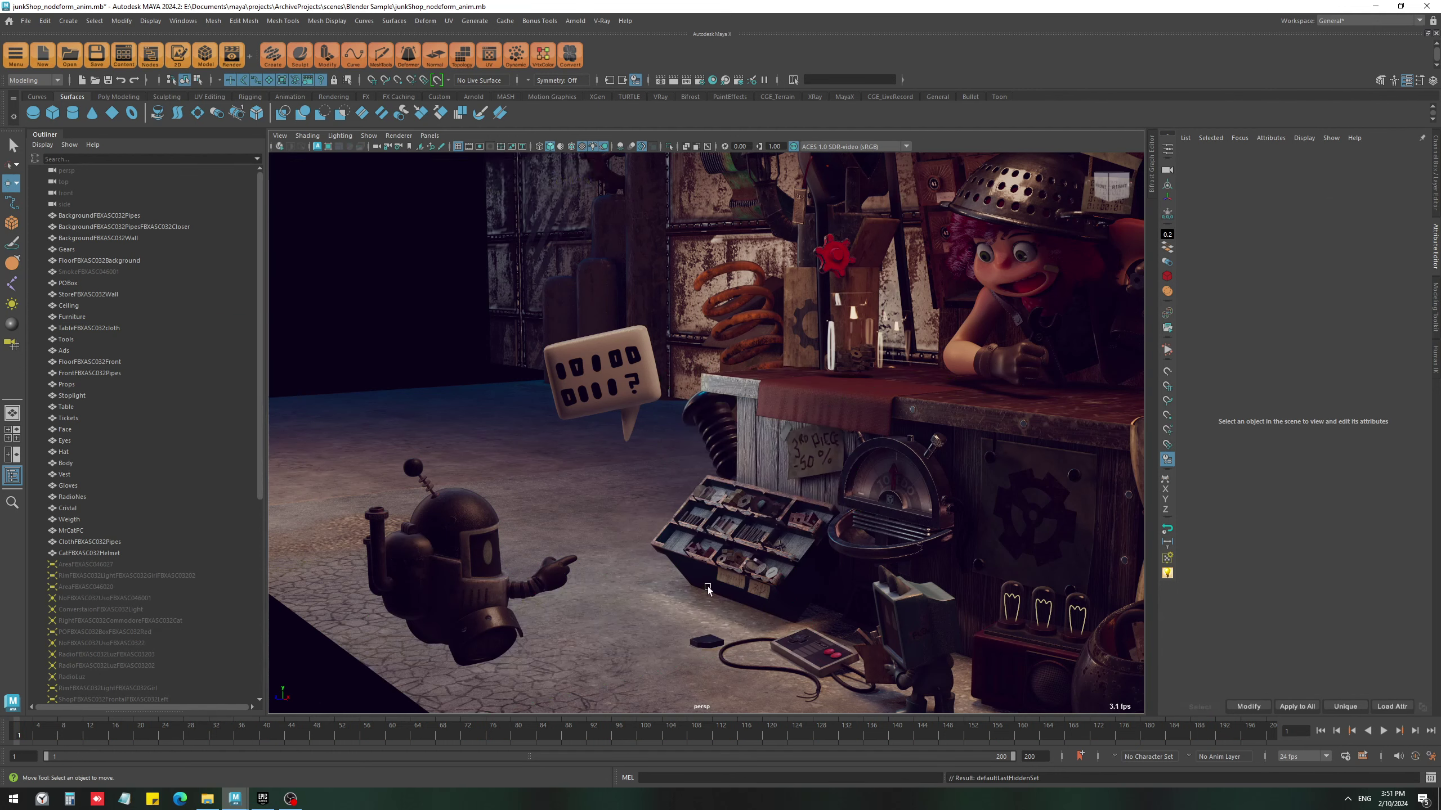
key("ctrl+z")
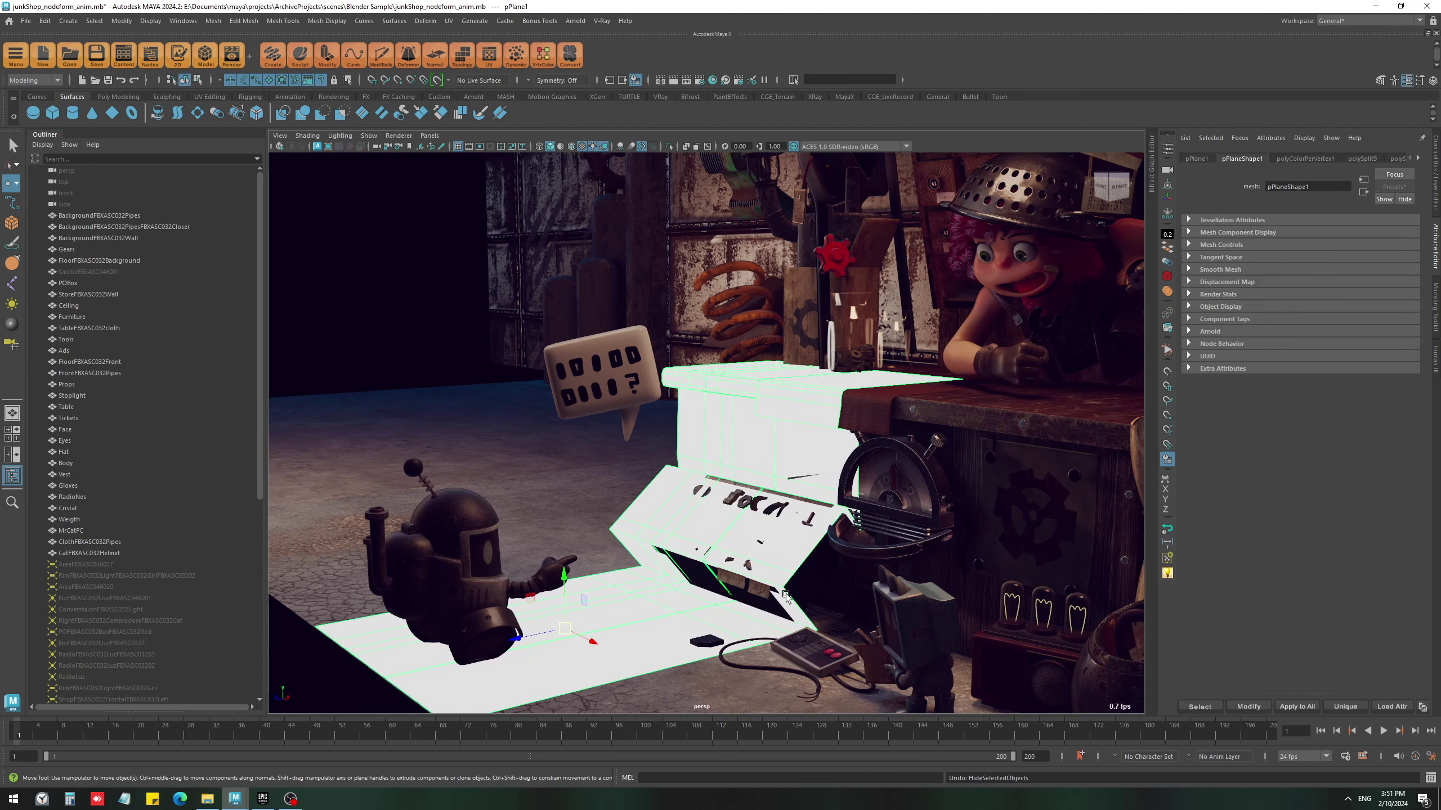
- Open Build Lights and hide everything in the scene except the robot and the white shadow plane
left_click(1167, 573)
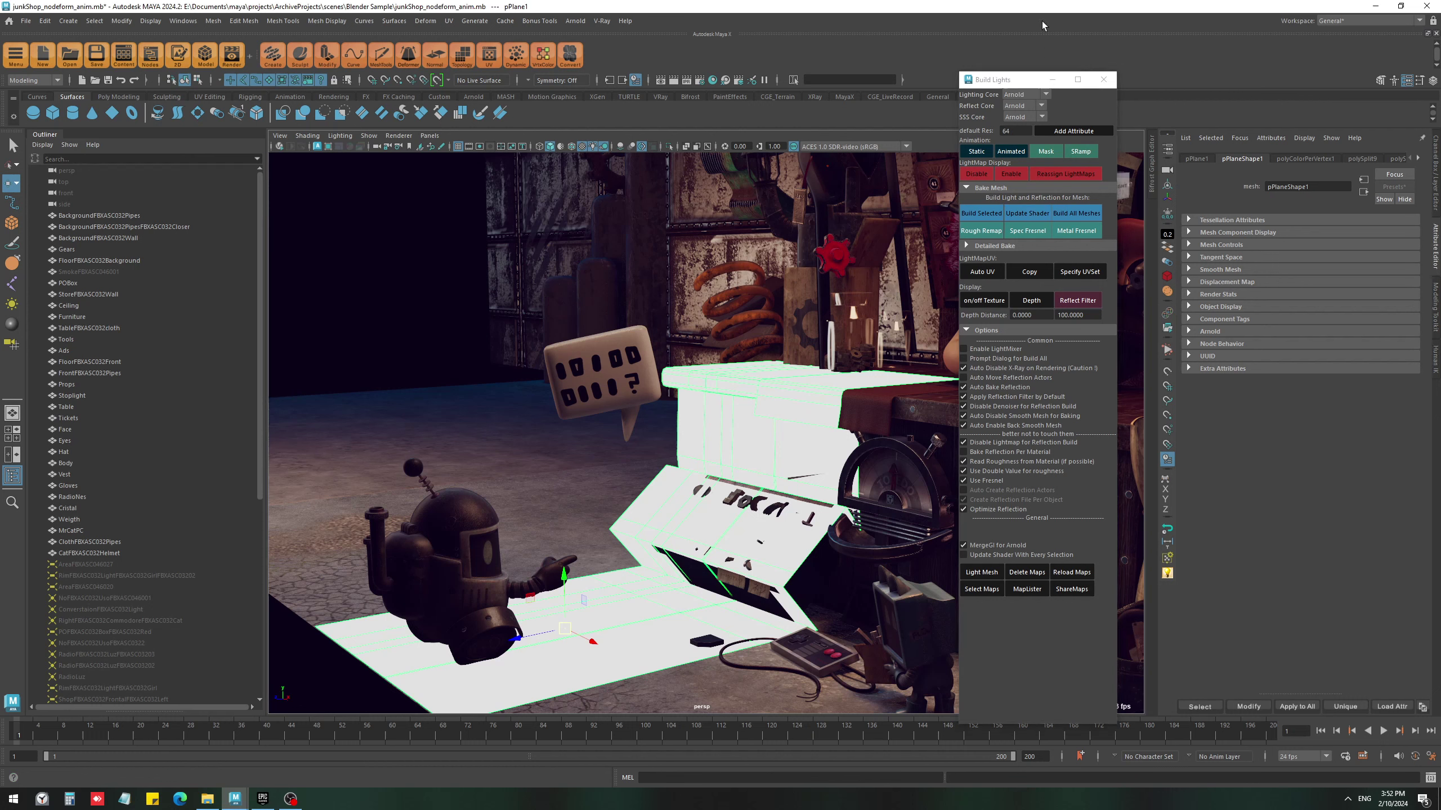
left_click(968, 214)
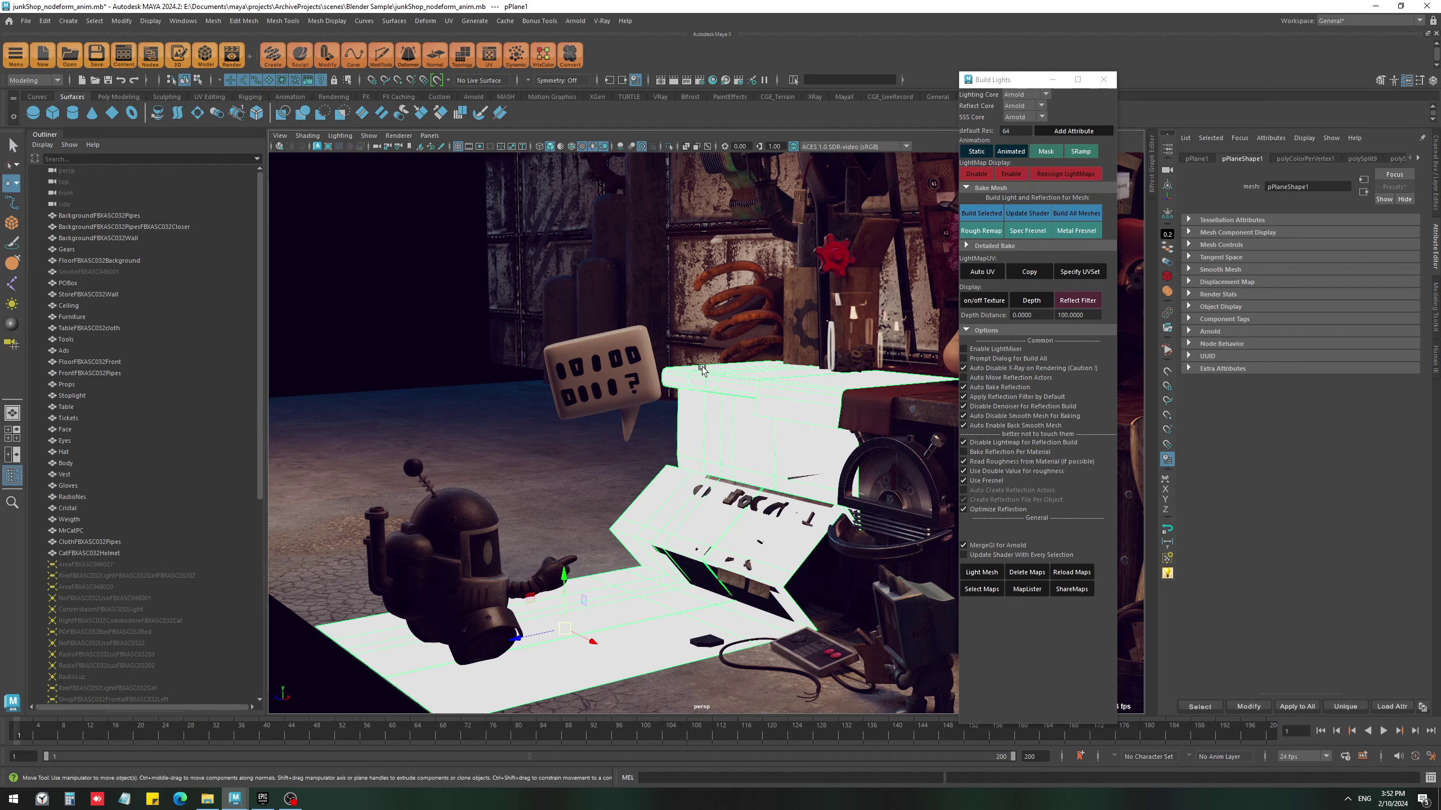
left_click(466, 544)
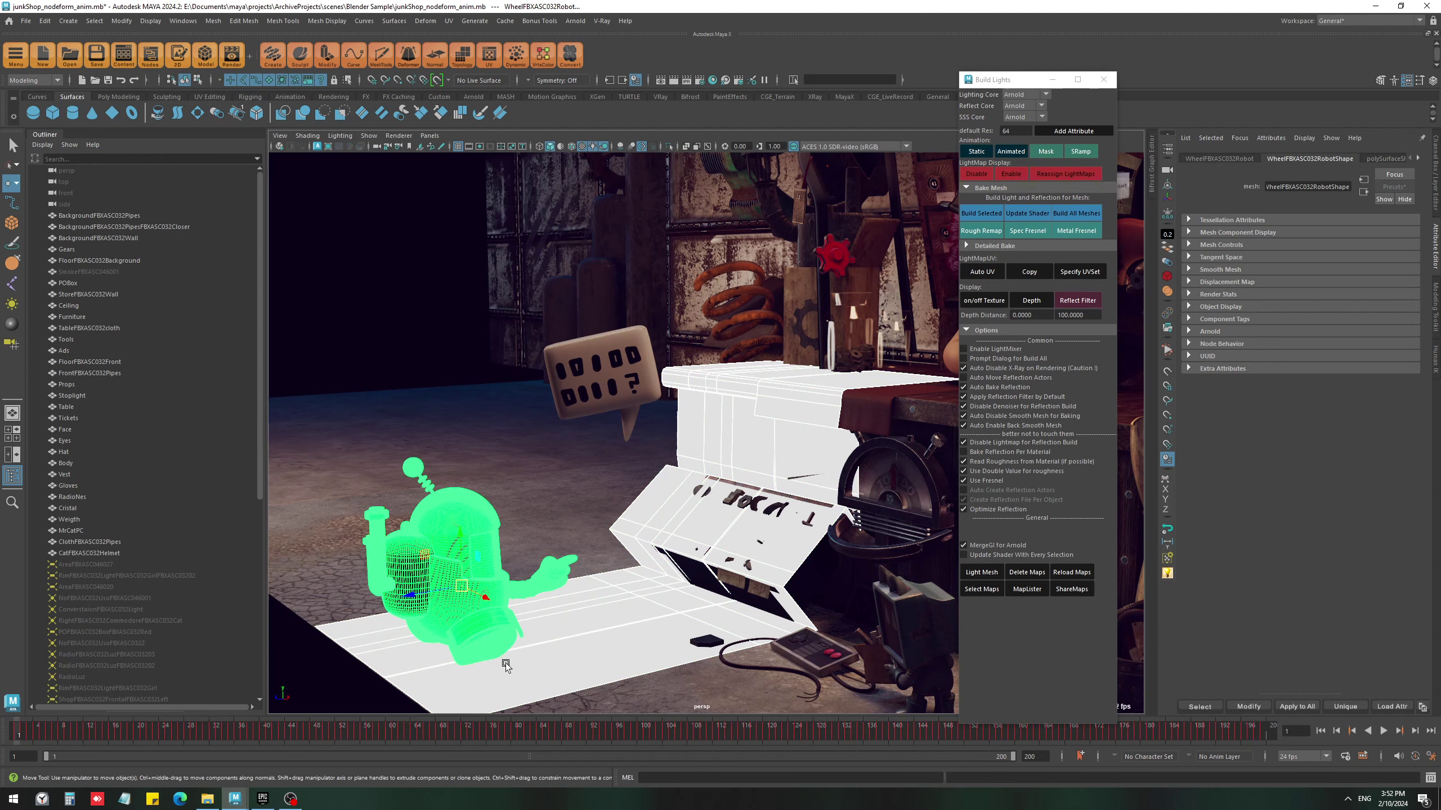
key("alt+h")
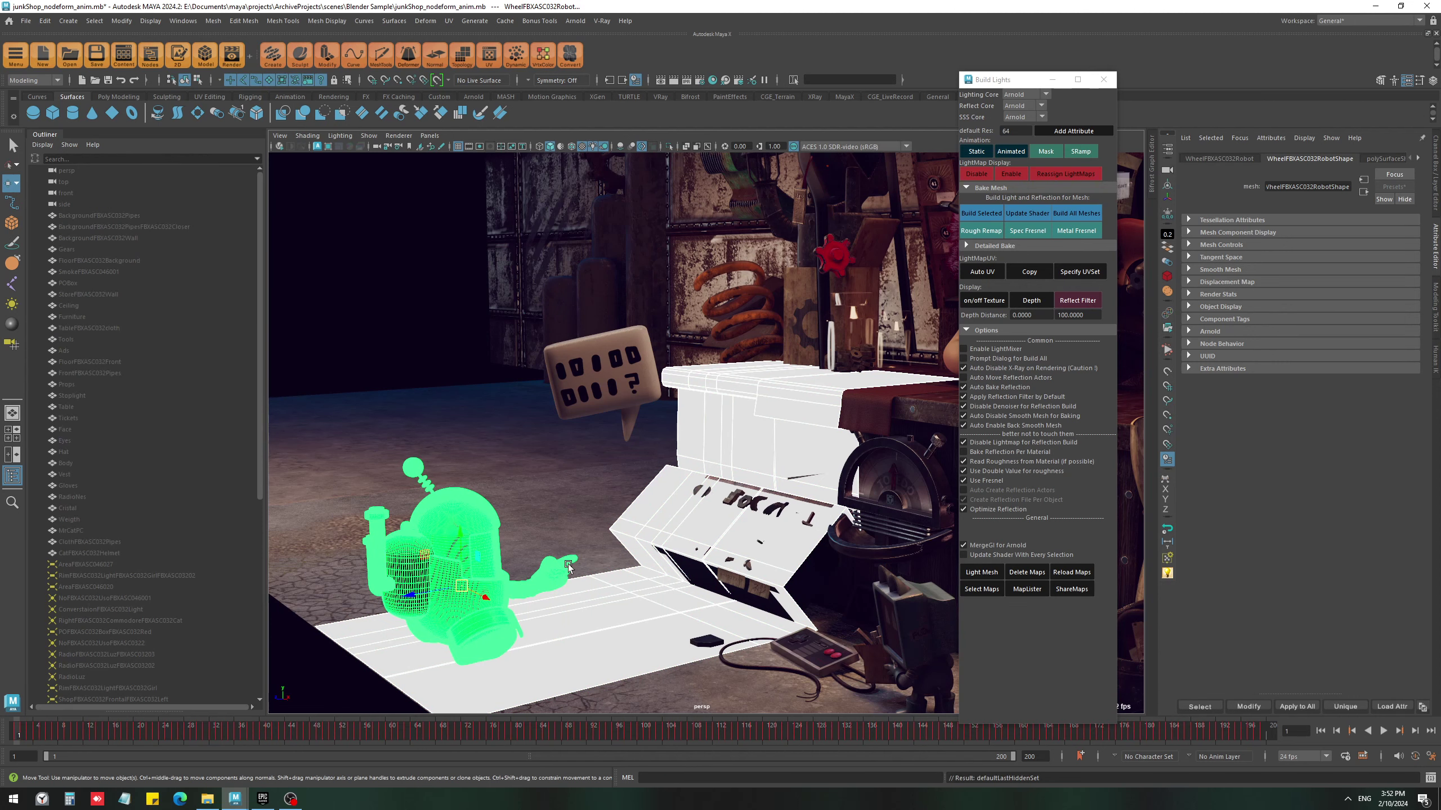
left_click(568, 564, "shift")
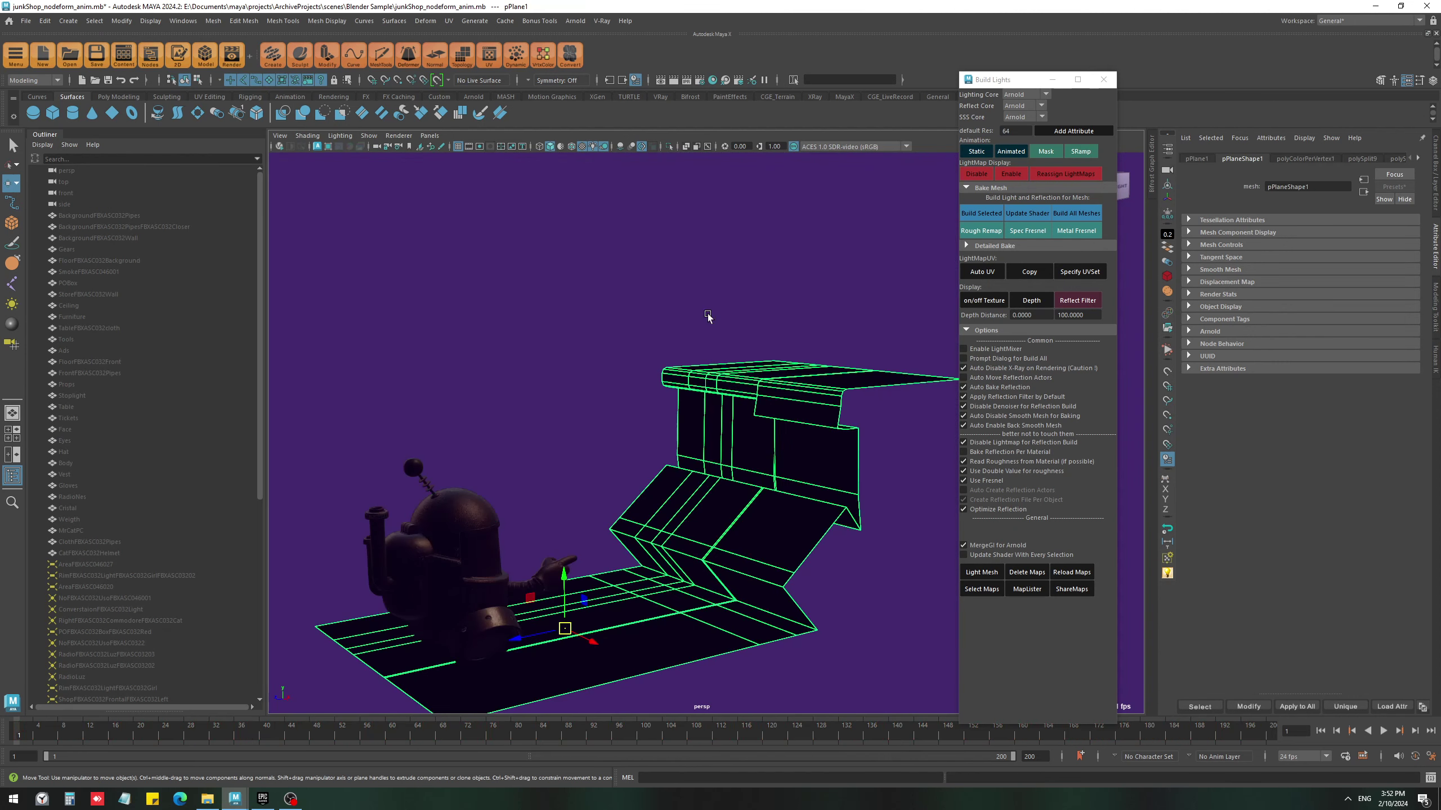
- Select the folded shadow plane beside the robot and bake its lighting with Build Selected
left_click(583, 440)
left_click(697, 492)
left_click(973, 214)
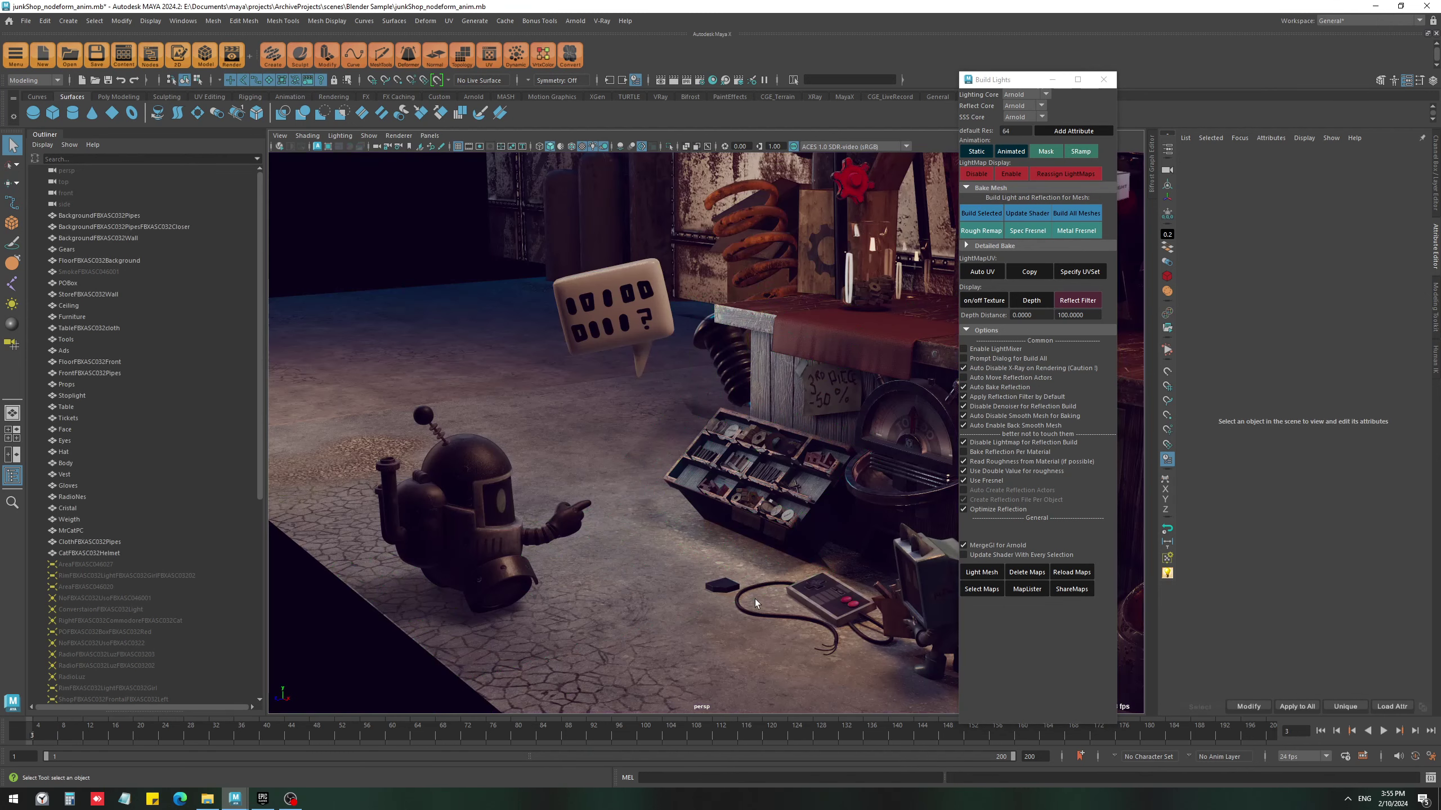
- Play the robot animation and examine the baked shadow plane's edges around the toolbox and counter at close range
left_click_drag(737, 498, 746, 502, "alt")
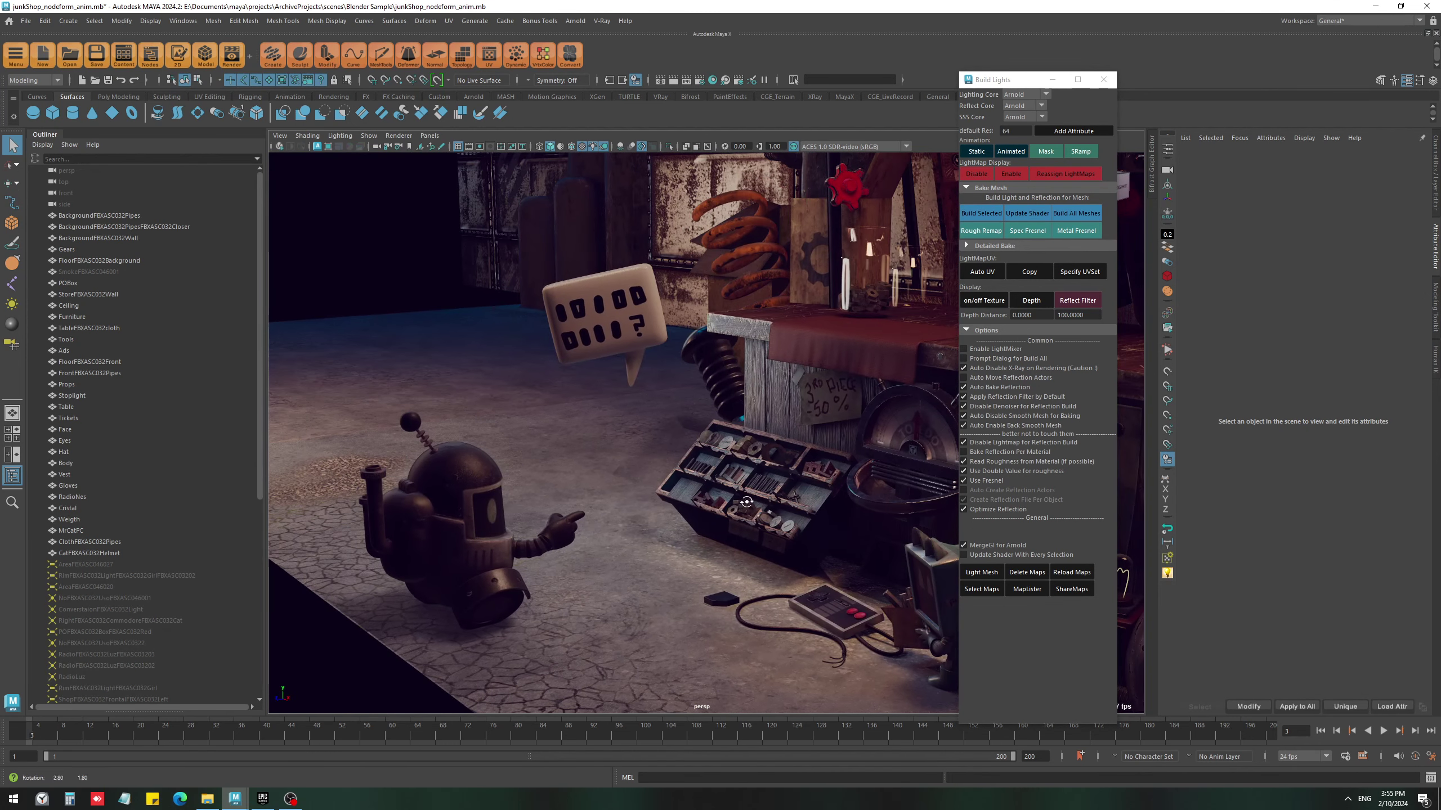
key("alt+v")
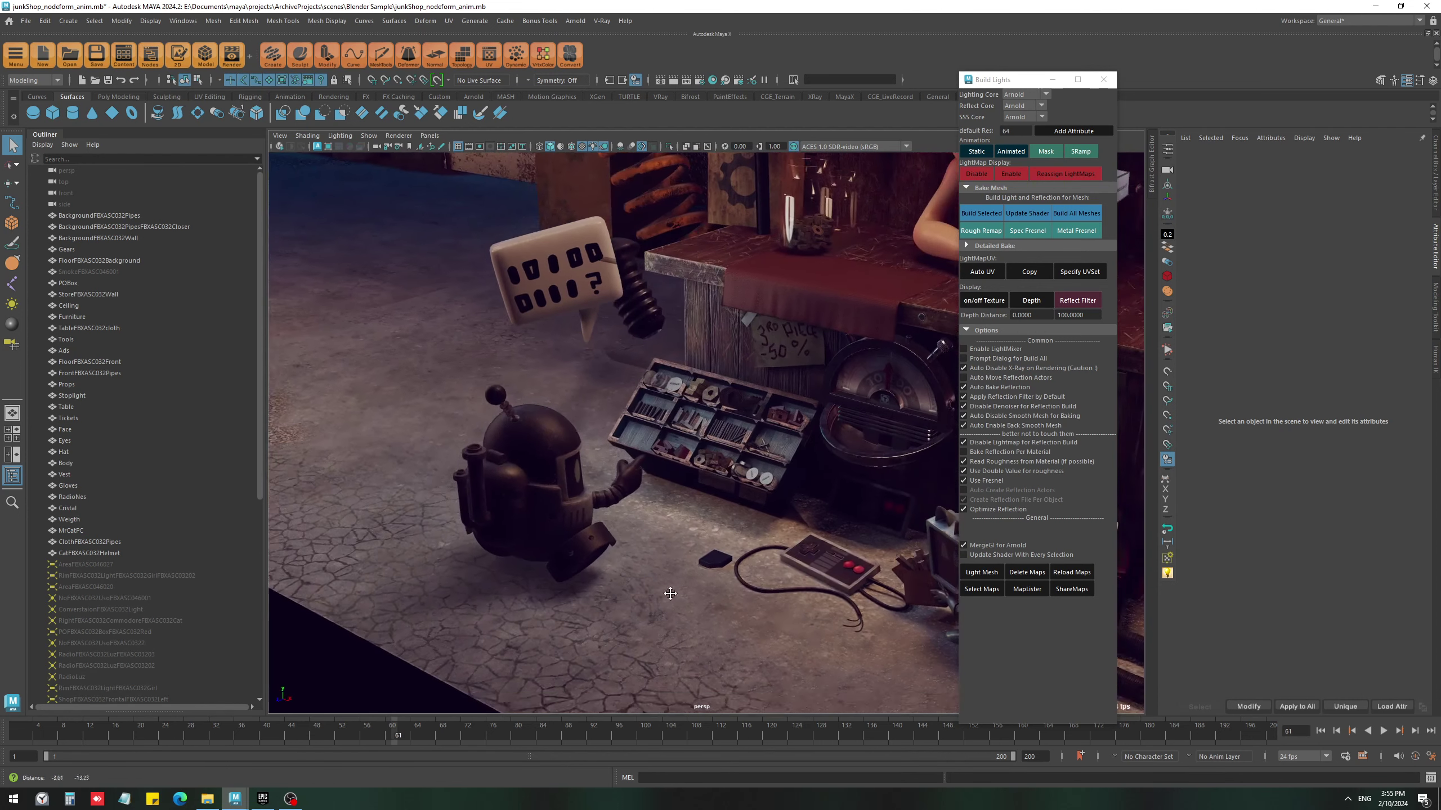
key("Escape")
left_click_drag(777, 617, 723, 567, "alt")
right_click_drag(723, 567, 695, 431, "alt")
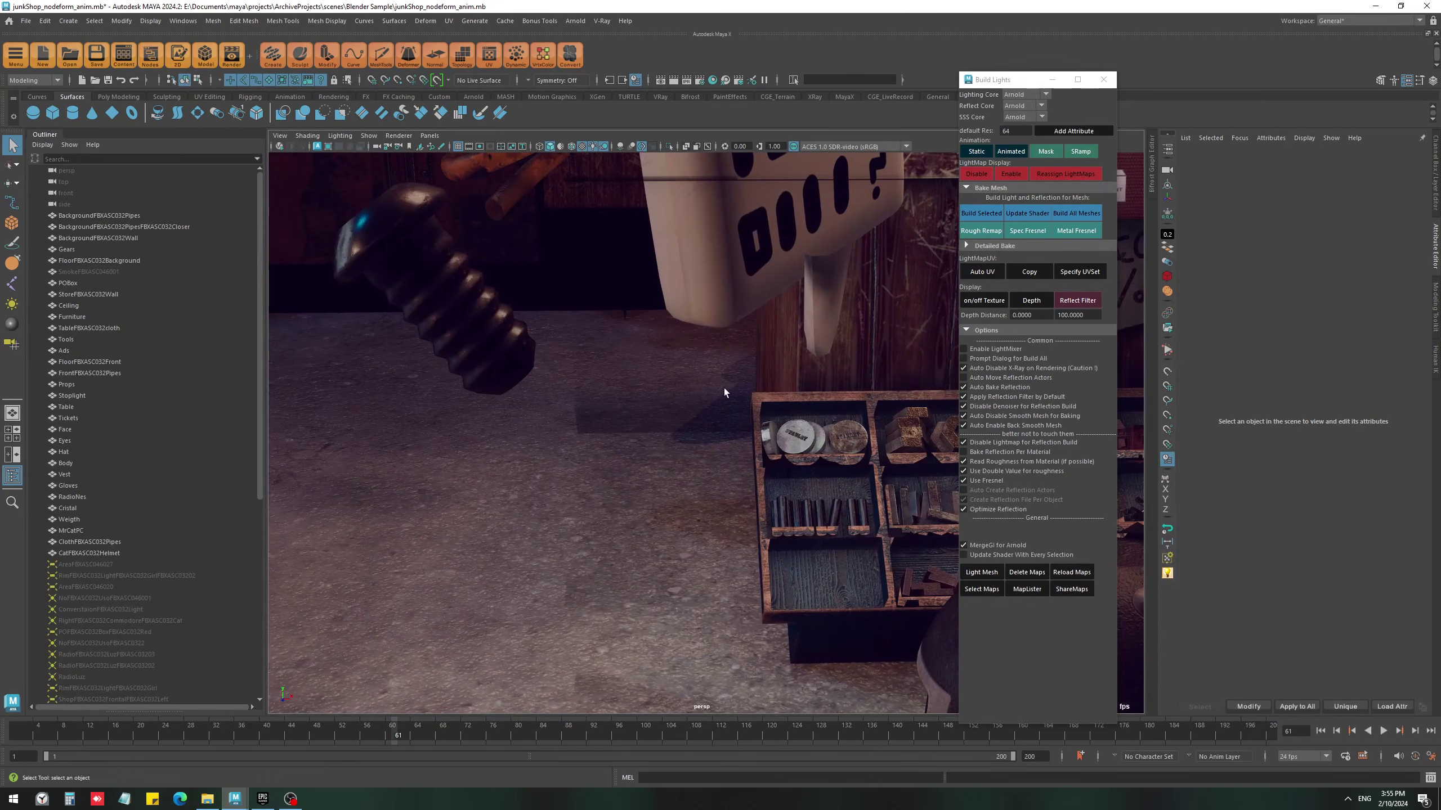
left_click_drag(664, 440, 666, 481, "alt")
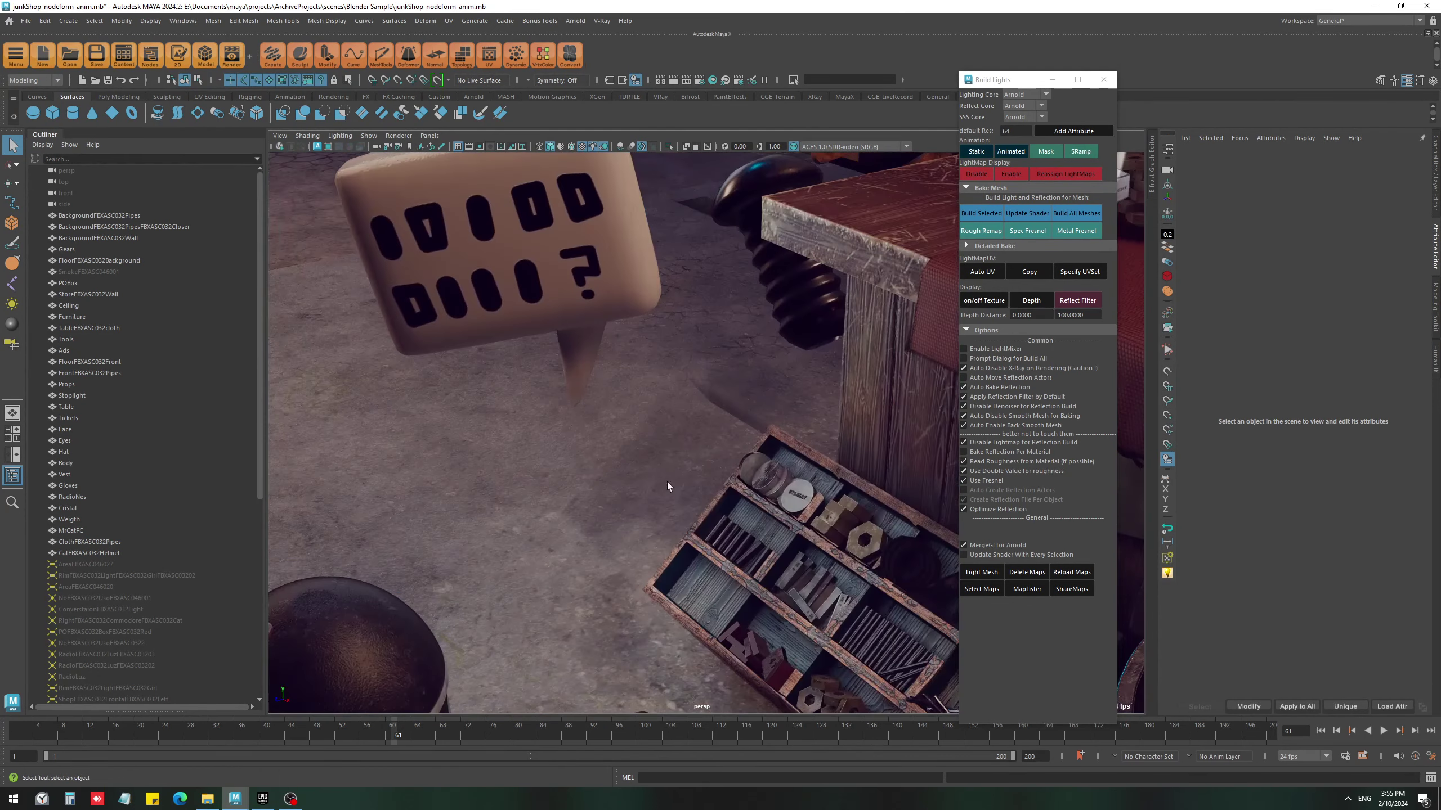
left_click_drag(743, 399, 646, 386, "alt")
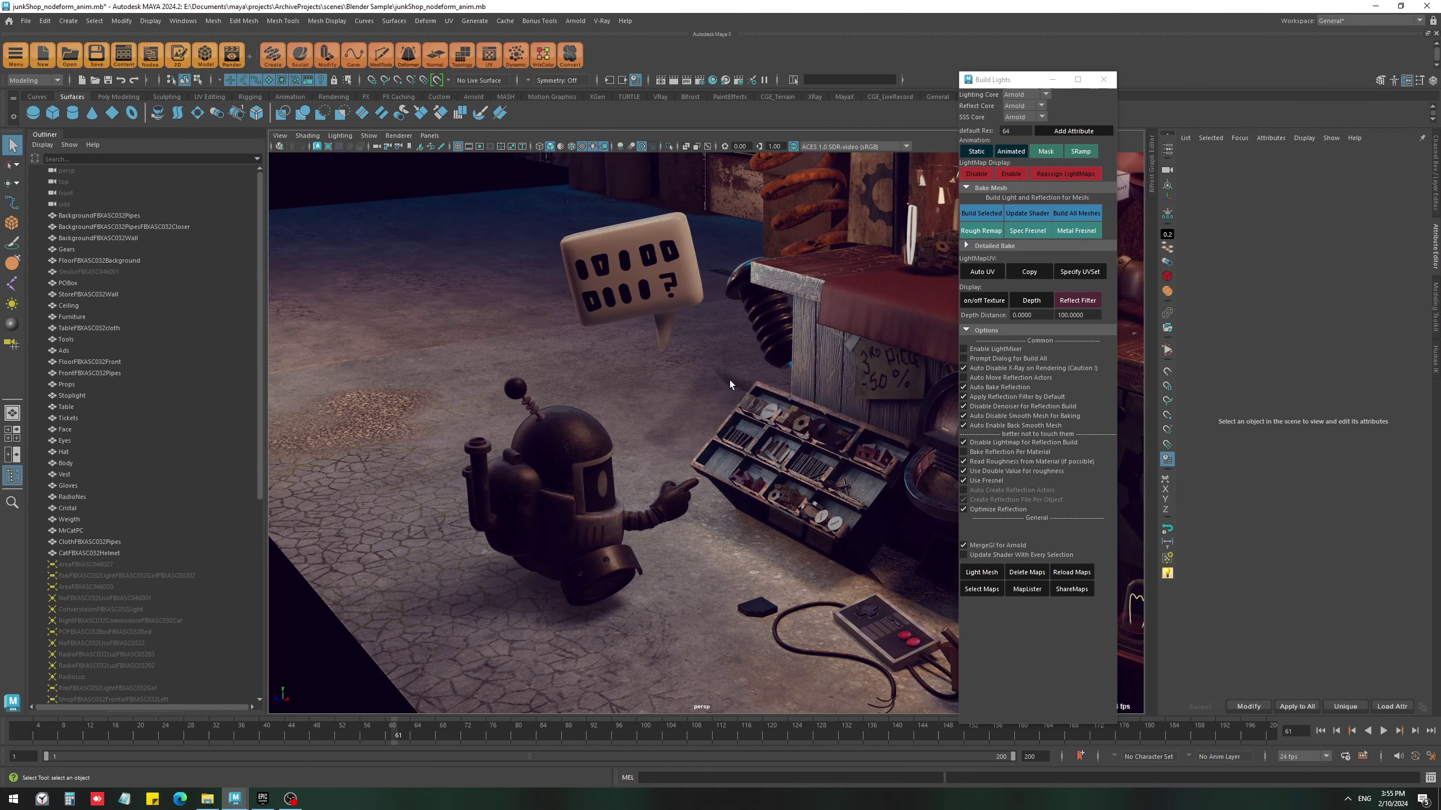
- Open the shadow plane's ramp and shift its white marker to position 0.437
left_click(703, 391)
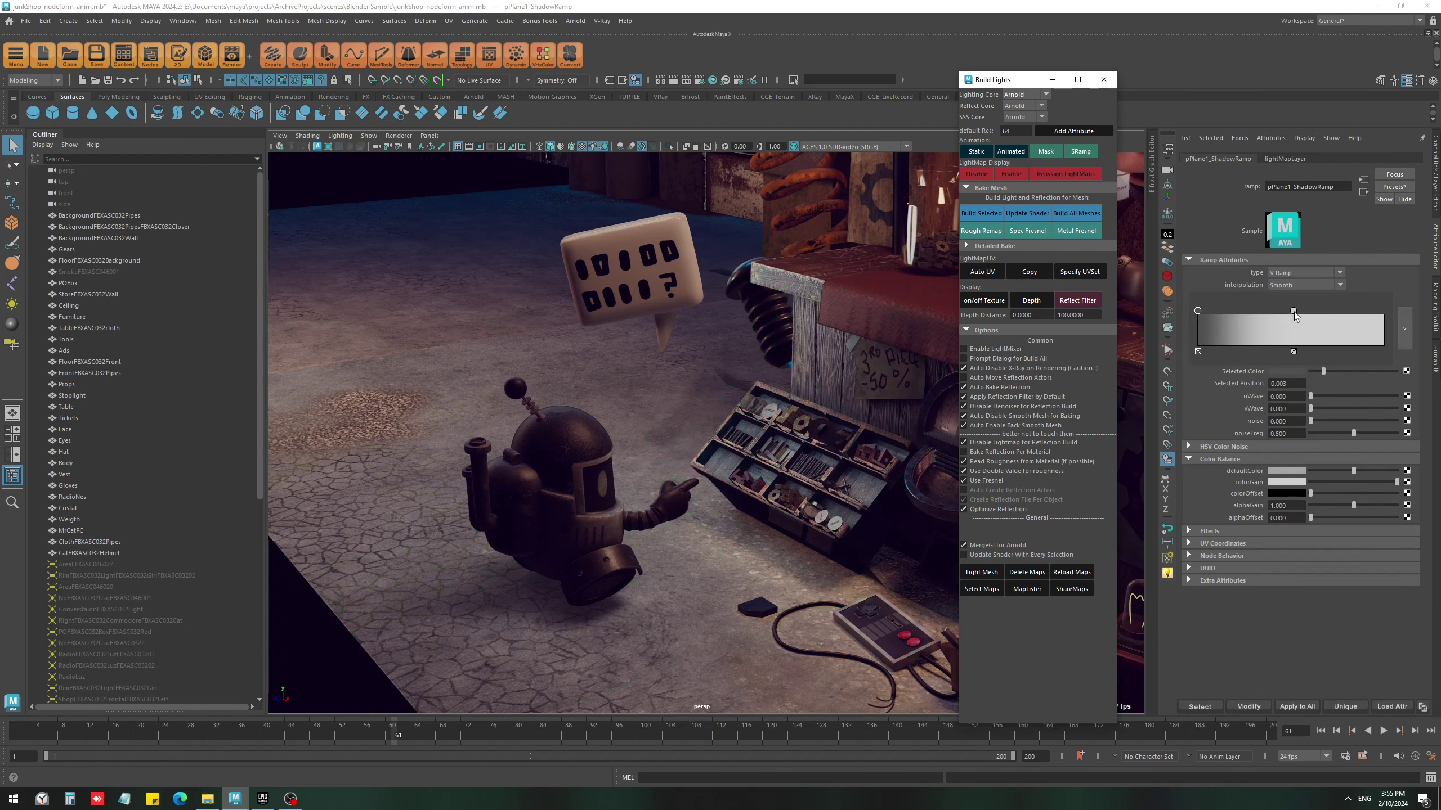
left_click(1293, 311)
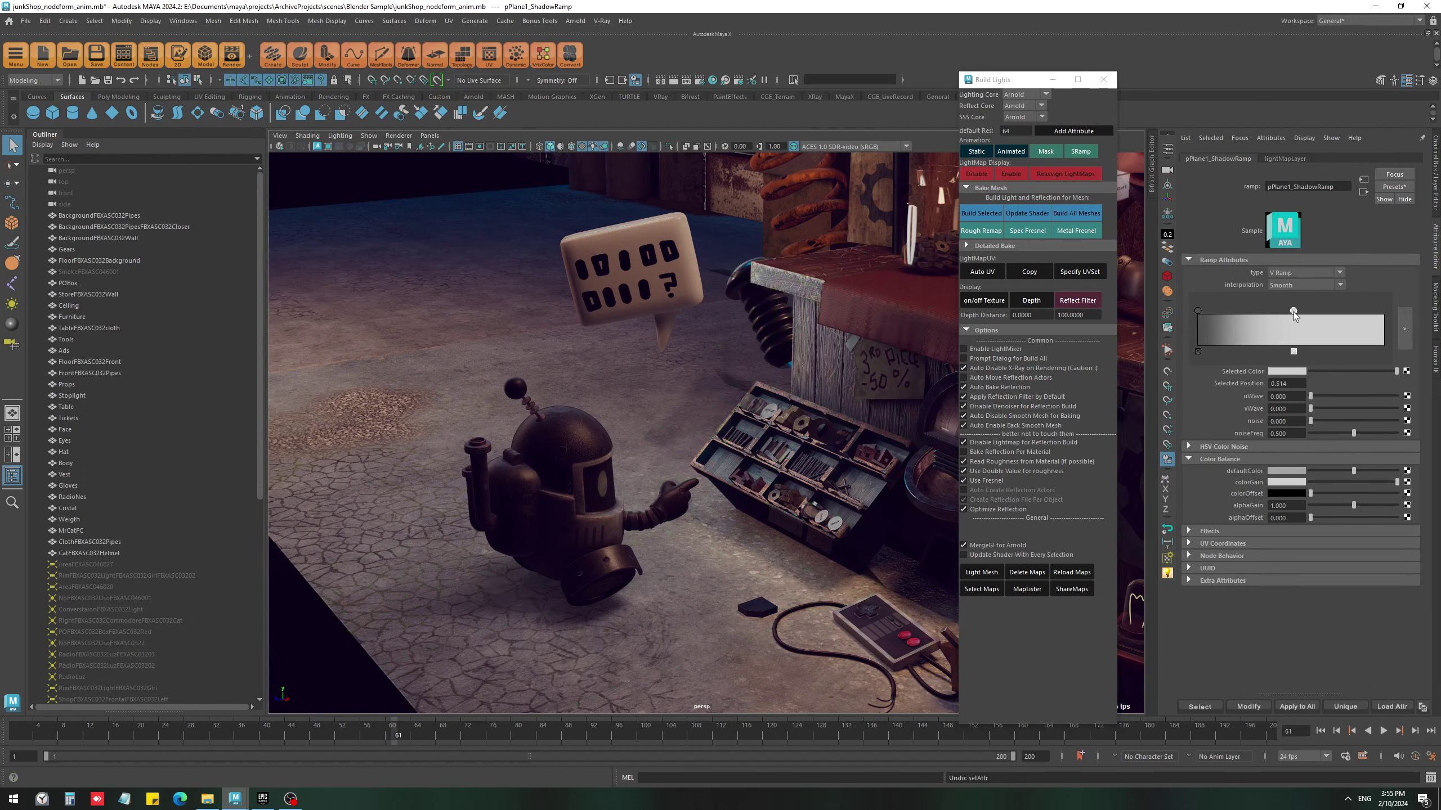
left_click_drag(1293, 313, 1270, 314)
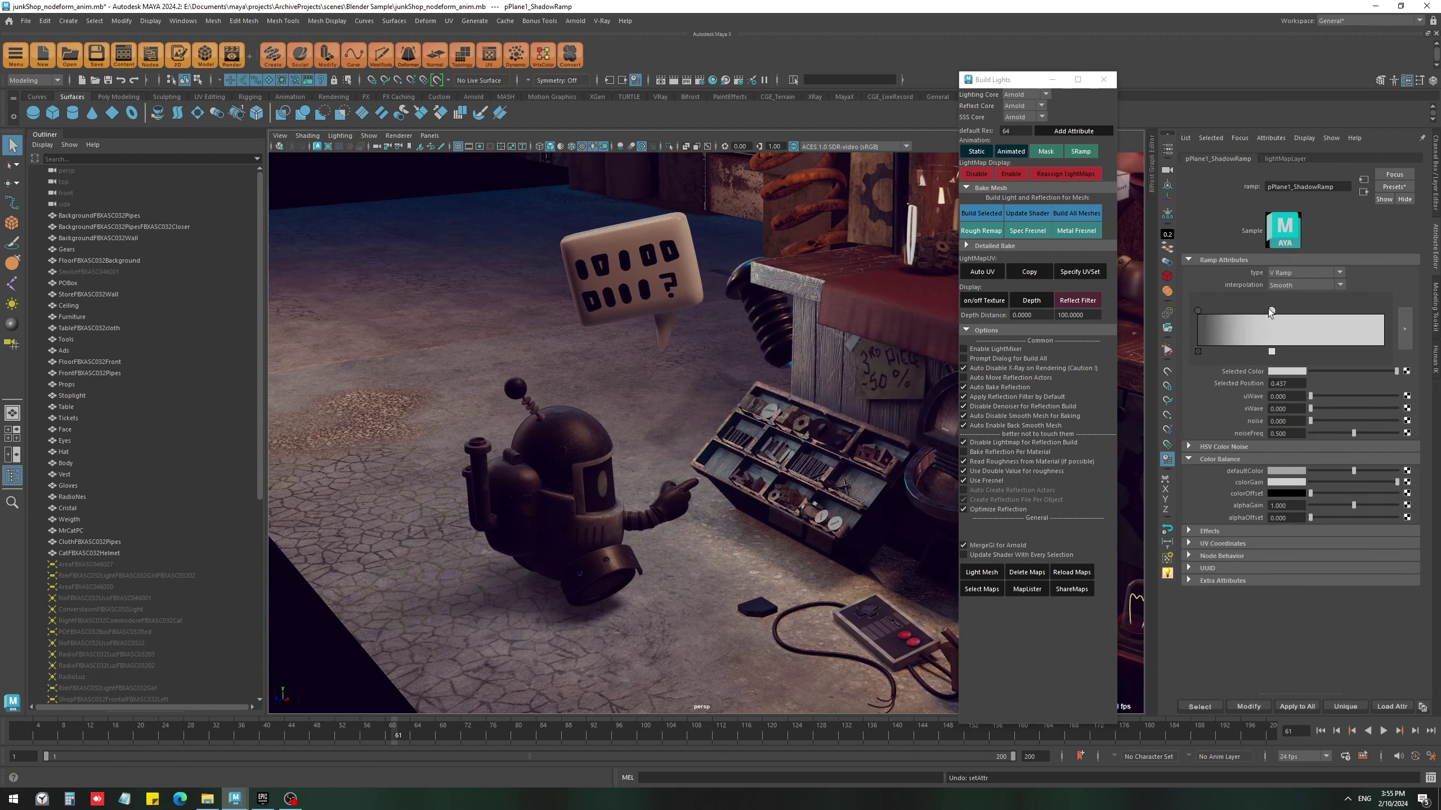
- Map a new Ramp texture to the shadow ramp's color offset, shift its black marker toward the middle, and set its type to U Ramp
left_click(1407, 493)
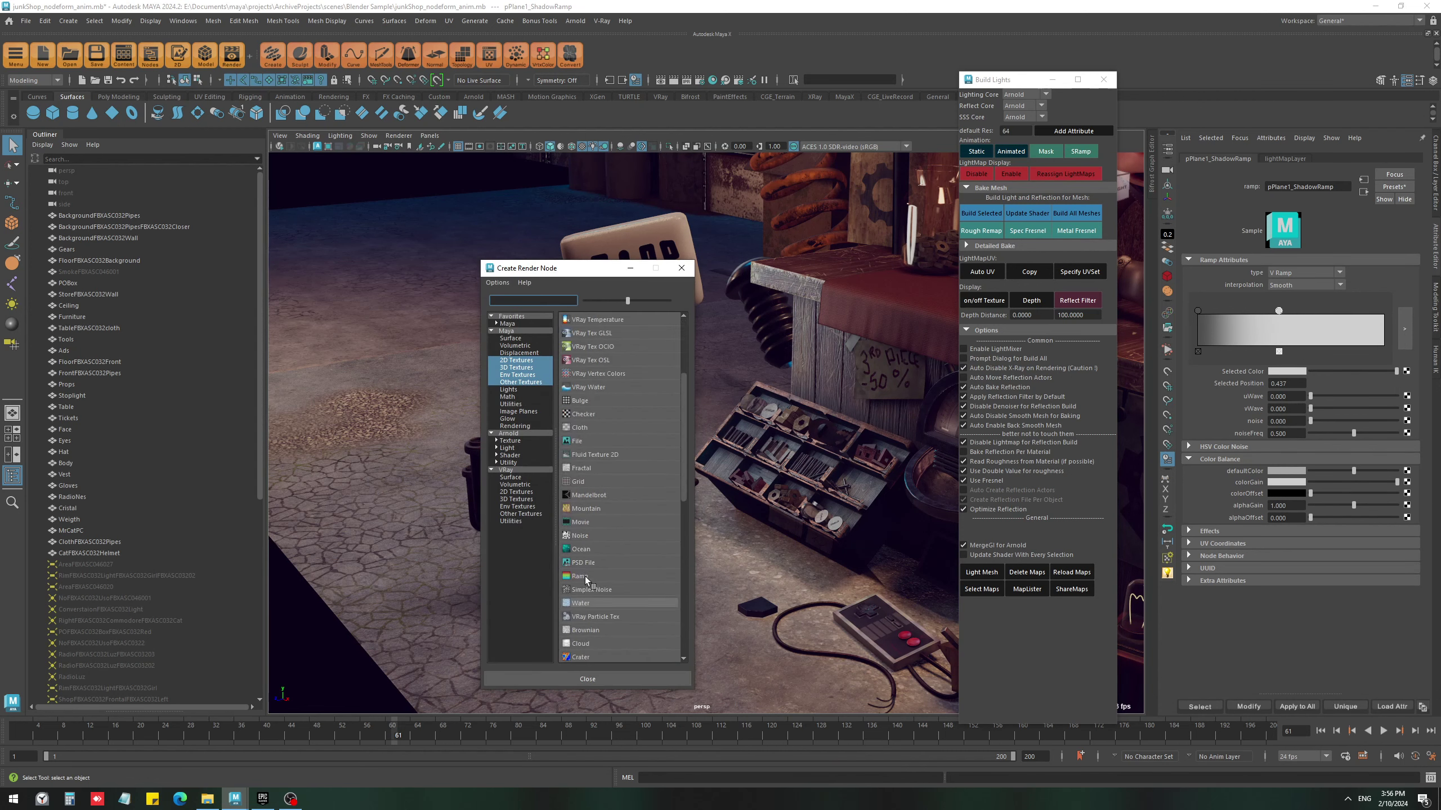
left_click(584, 576)
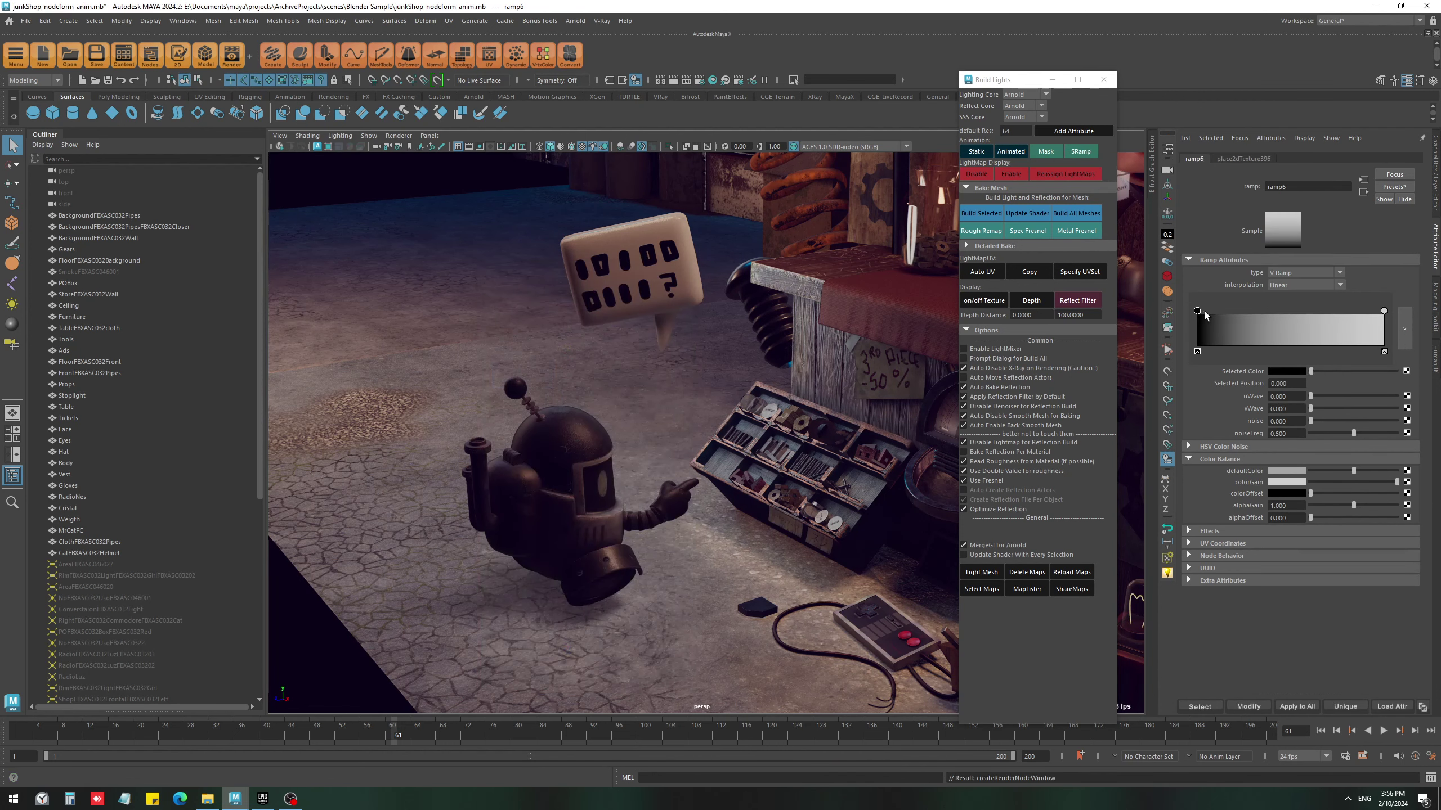
left_click_drag(1198, 312, 1301, 312)
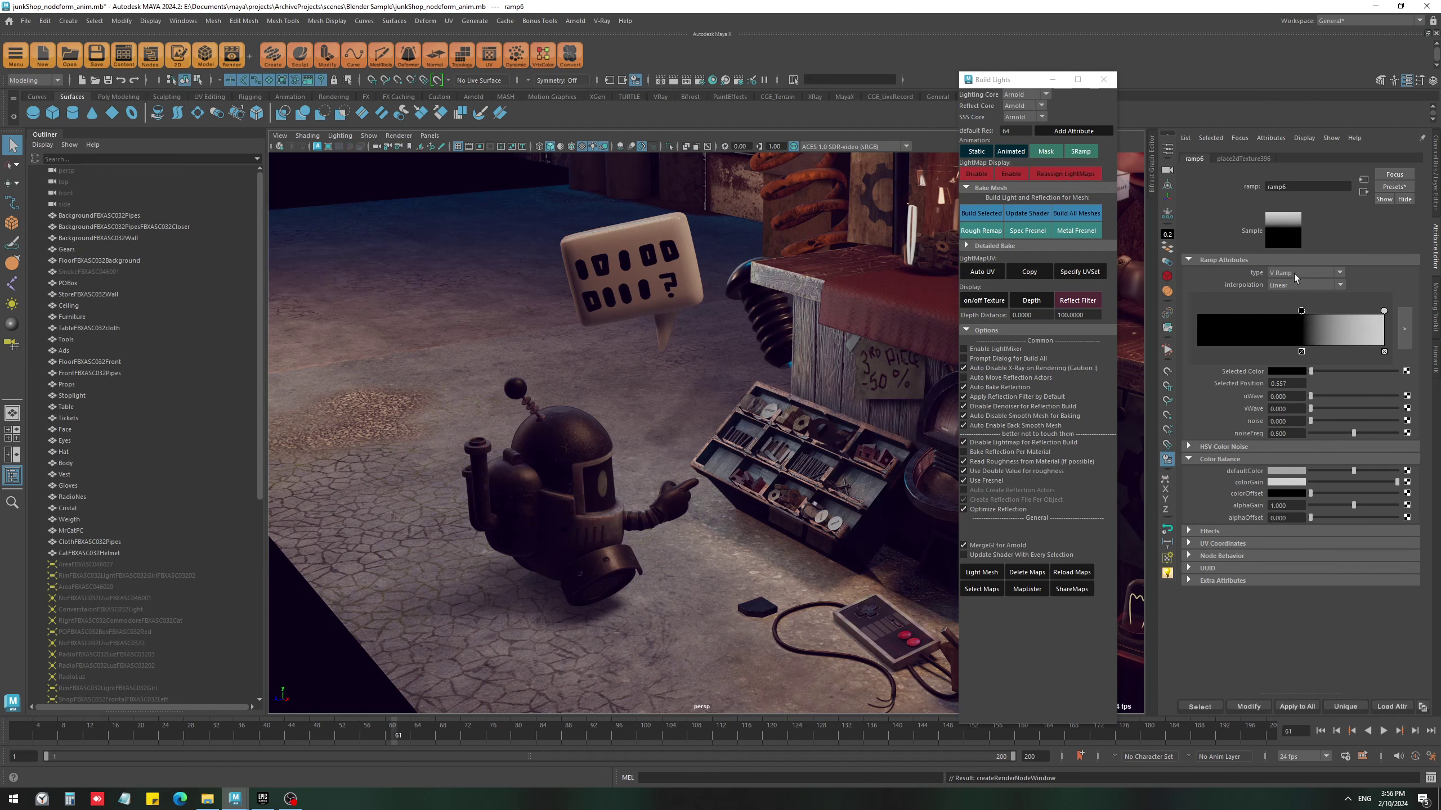
left_click(1295, 273)
left_click(1293, 283)
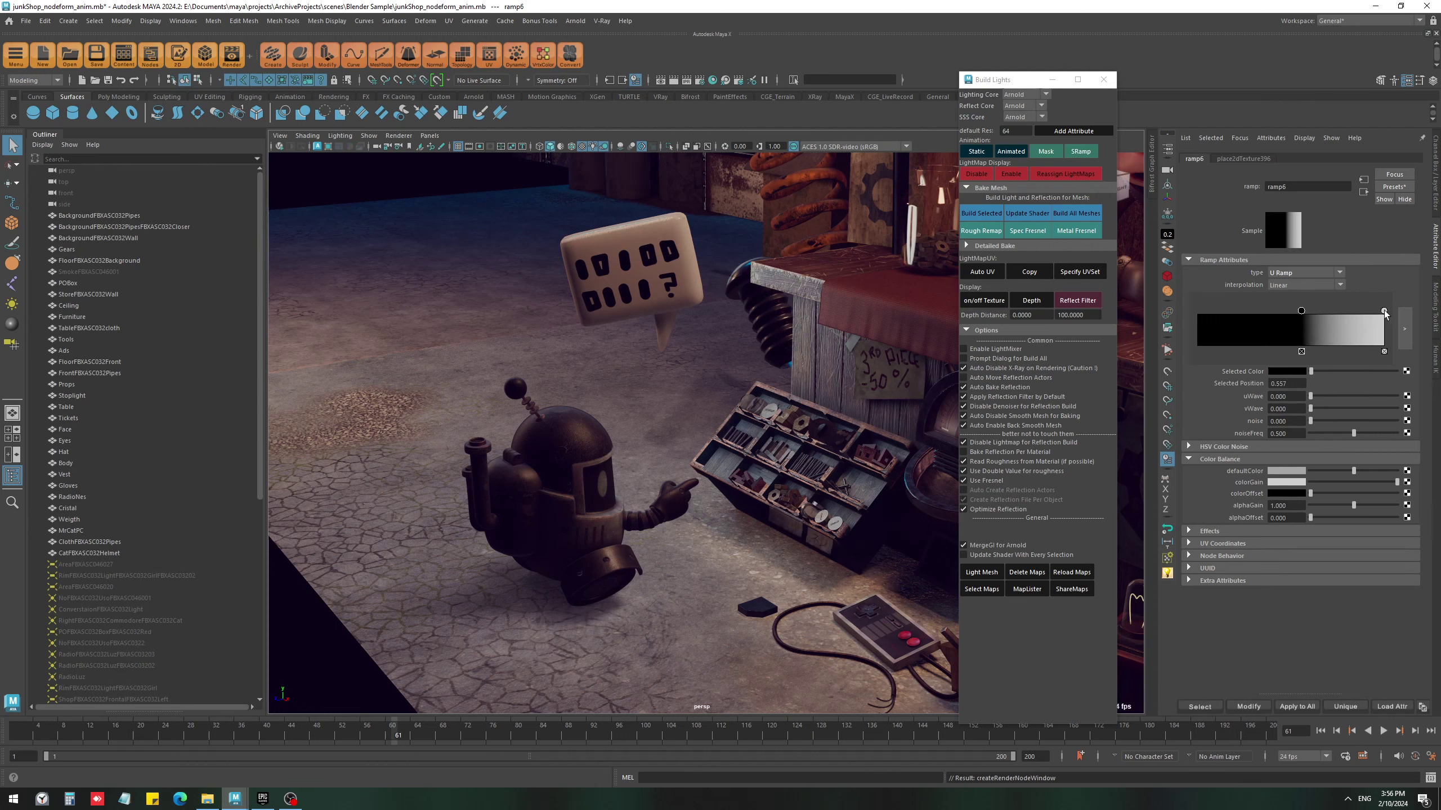
- Shape the ramp with white markers near the start and at 1.000, and black markers between them up to 0.792
left_click_drag(1384, 312, 1294, 311)
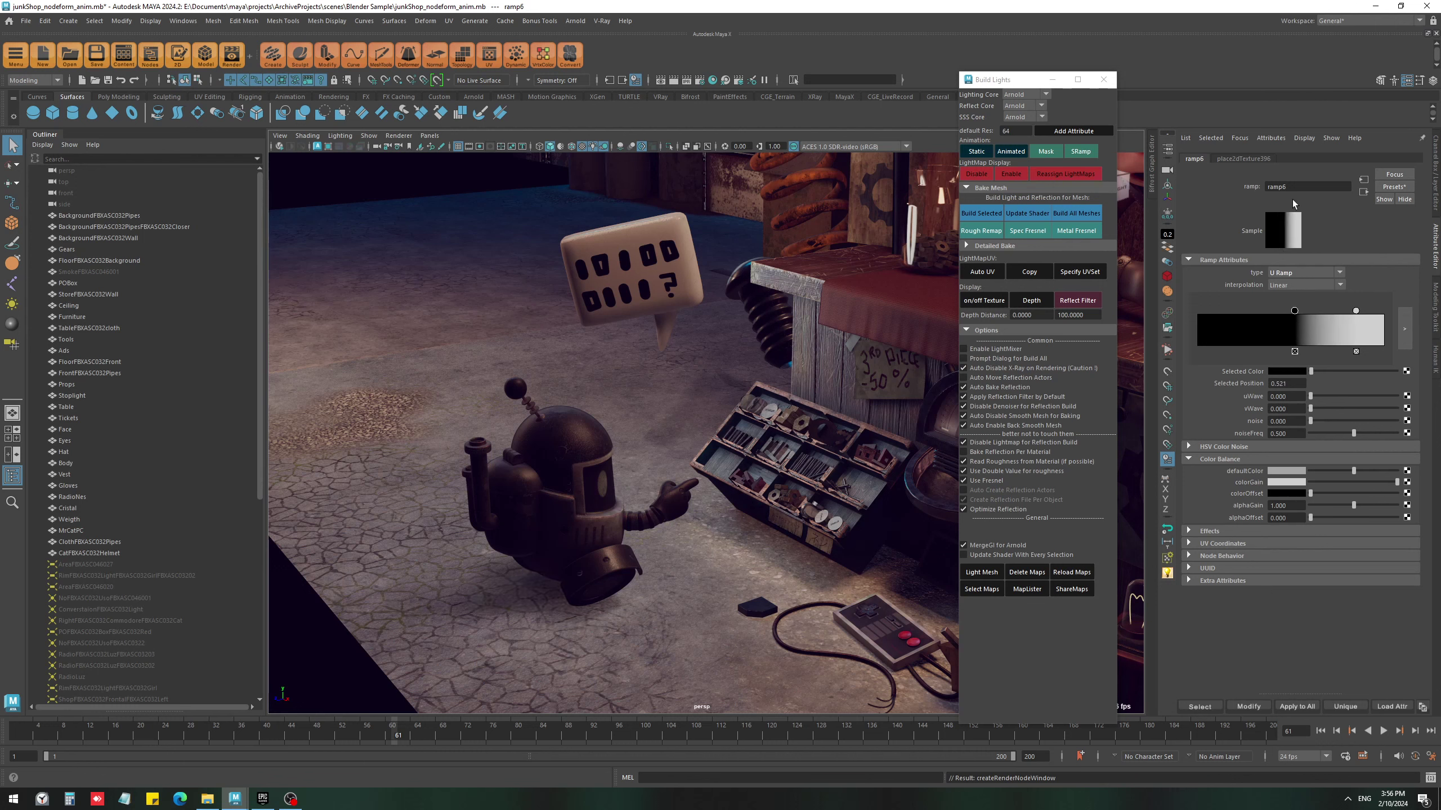
left_click_drag(1374, 343, 1207, 325)
scroll(675, 515, "up", 4)
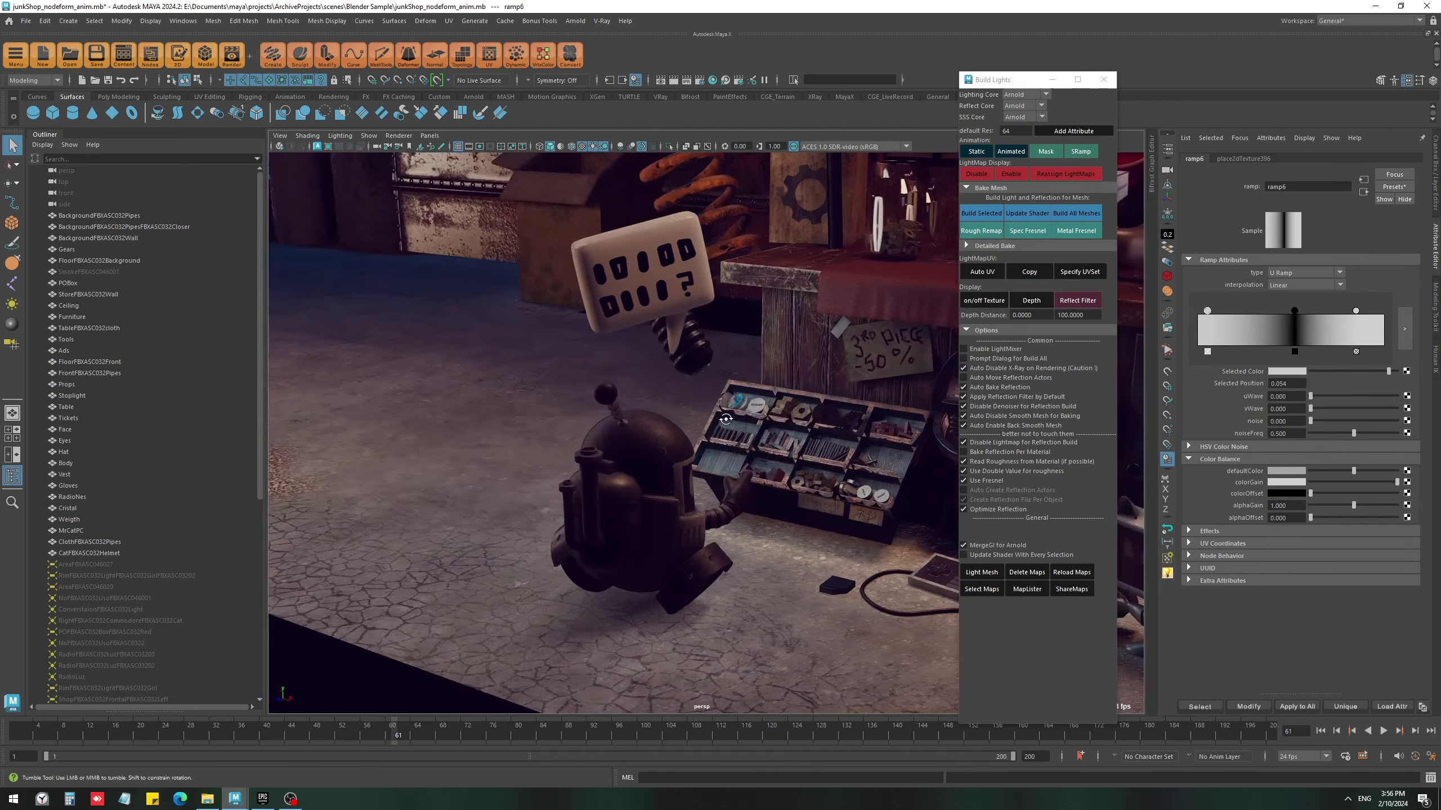
scroll(674, 515, "up", 3)
scroll(610, 409, "up", 2)
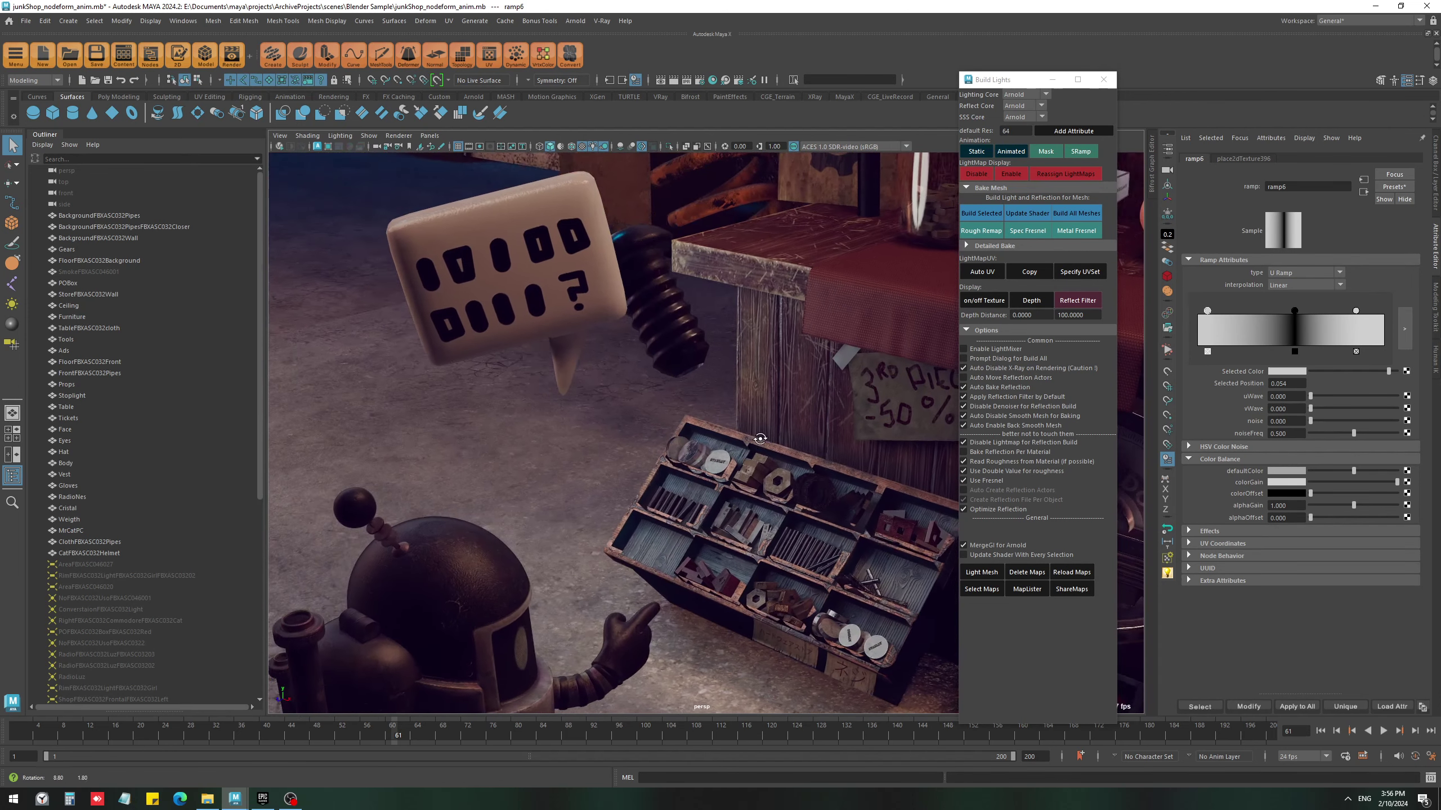
left_click_drag(1210, 311, 1345, 325)
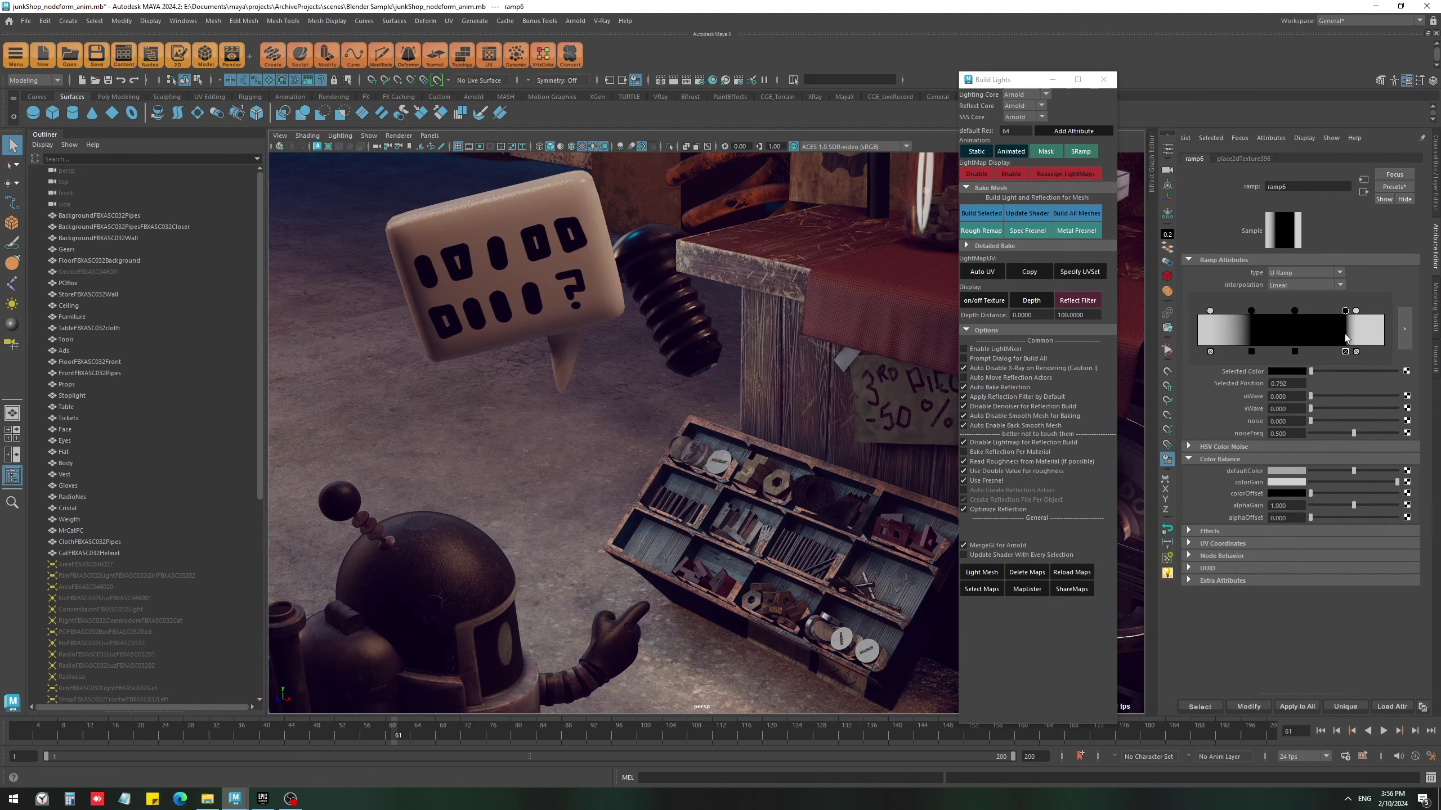
scroll(721, 507, "down", 2)
scroll(722, 507, "down", 2)
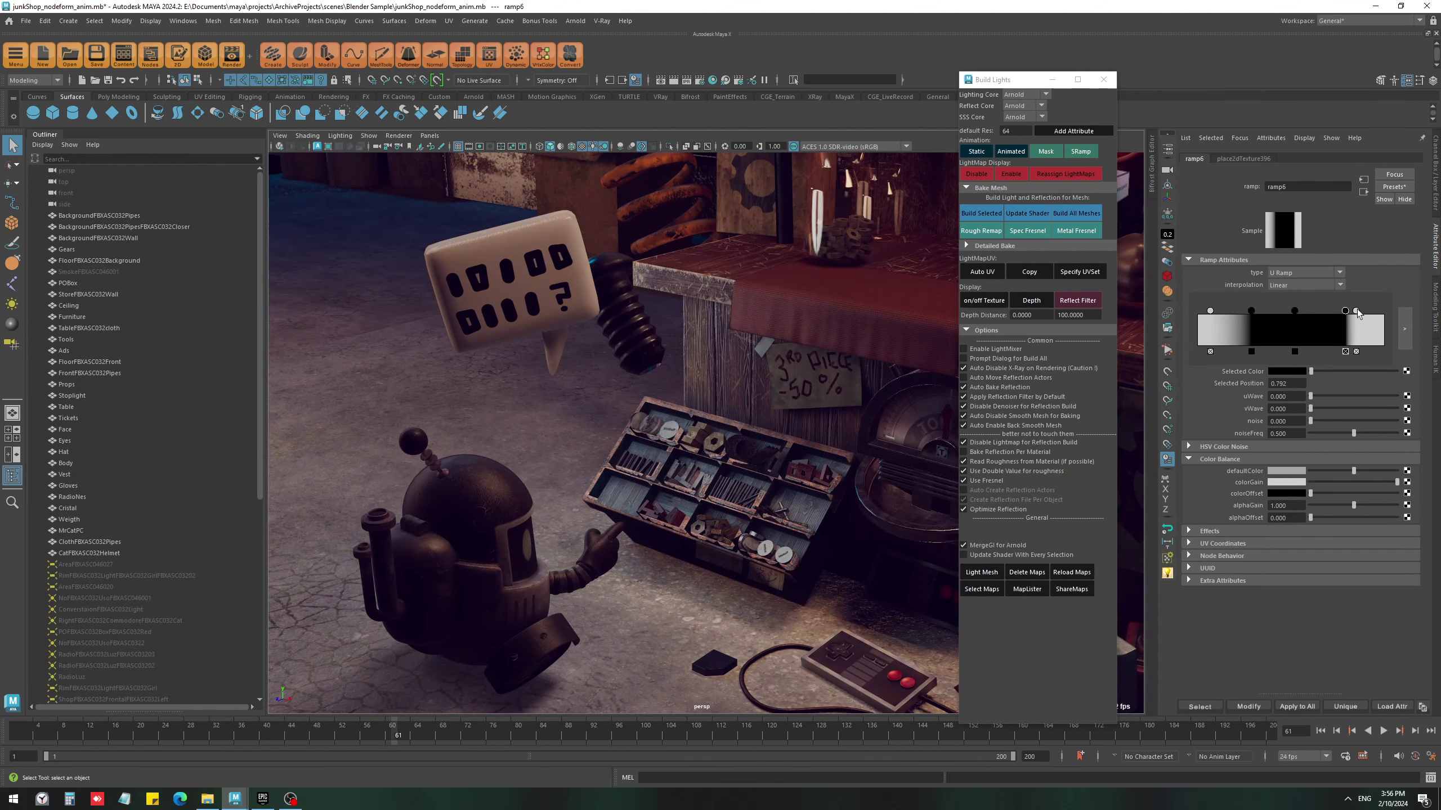
left_click_drag(1356, 310, 1384, 310)
scroll(677, 478, "up", 3)
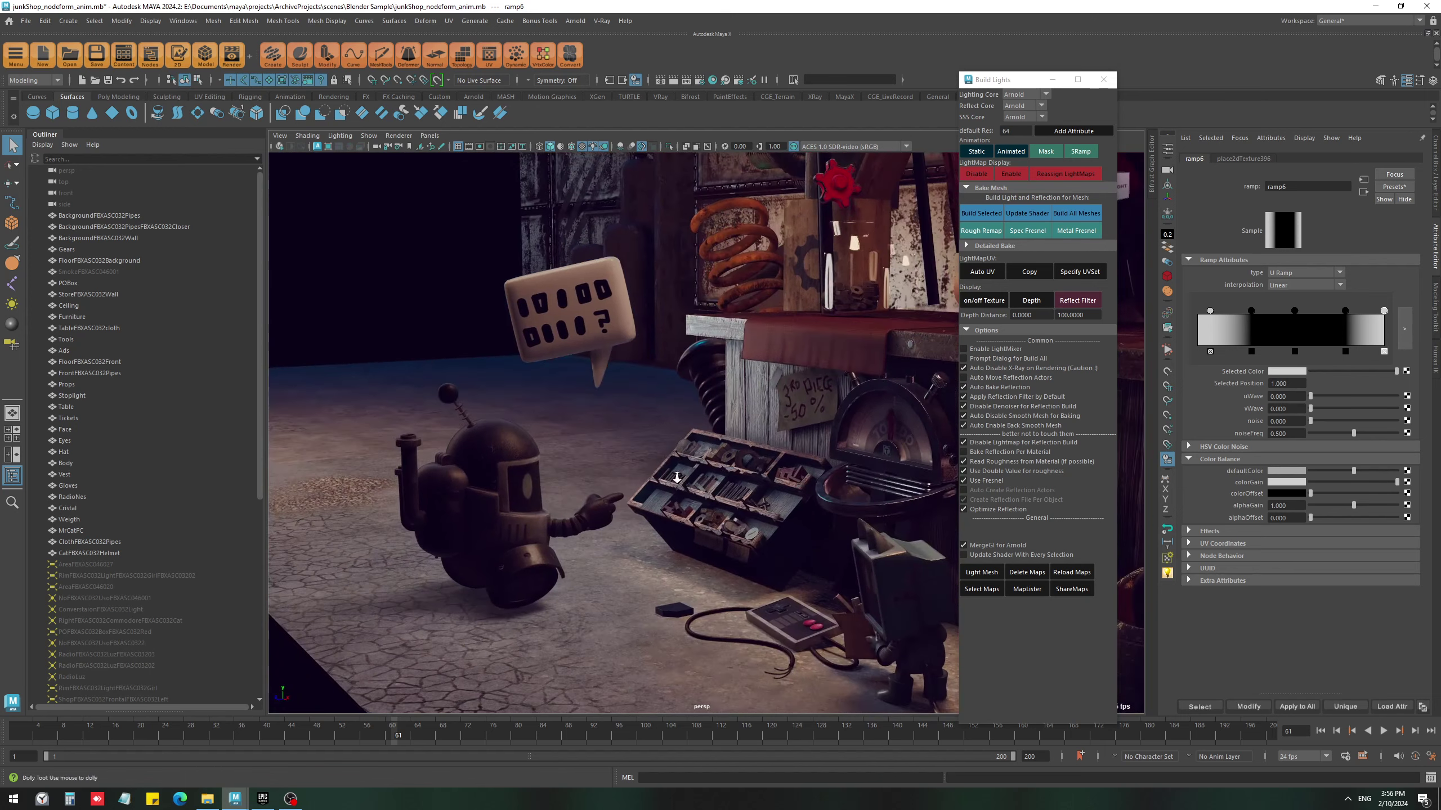
- Play back the robot animation to check the shadow with the edge-fading ramp in place
key("alt+v")
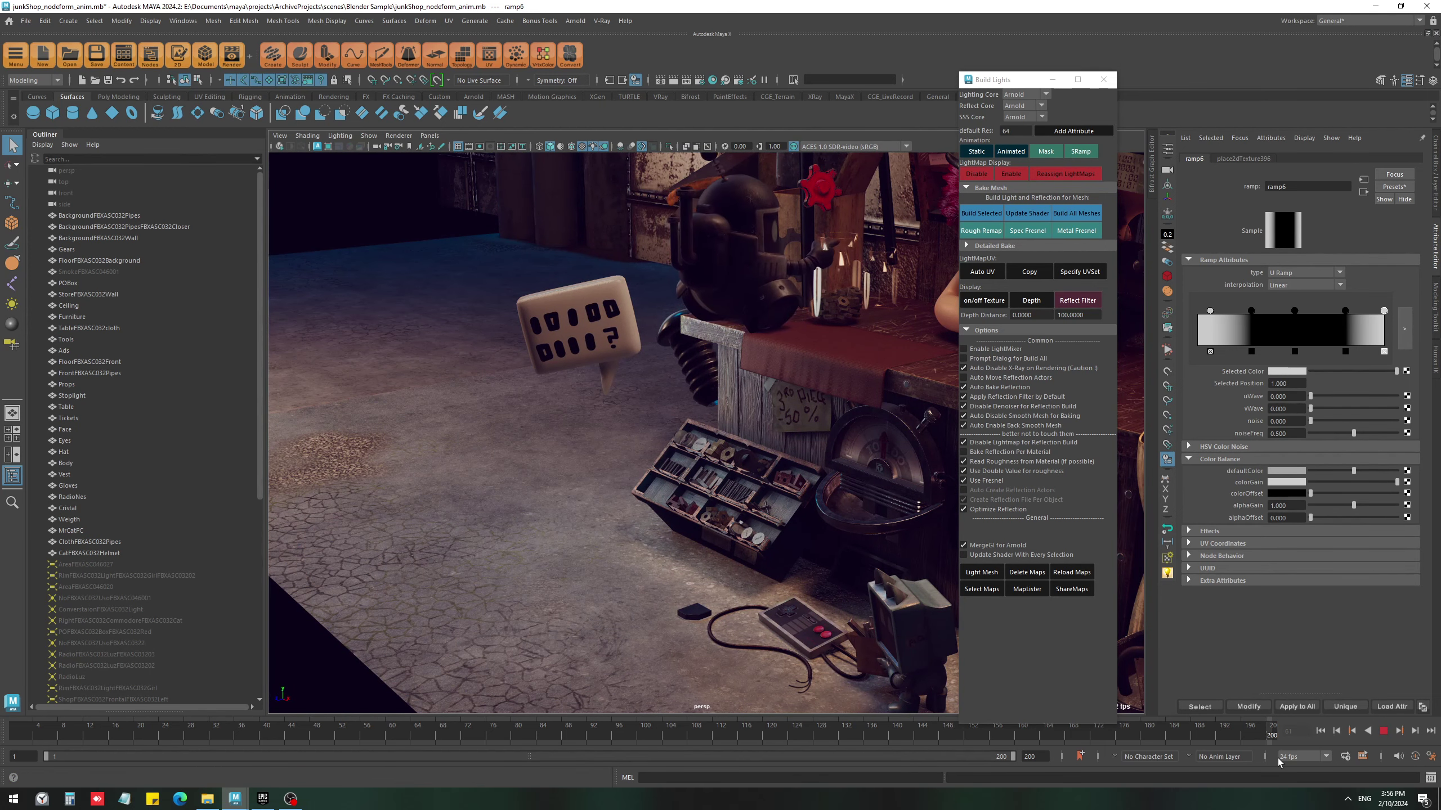
key("alt+v")
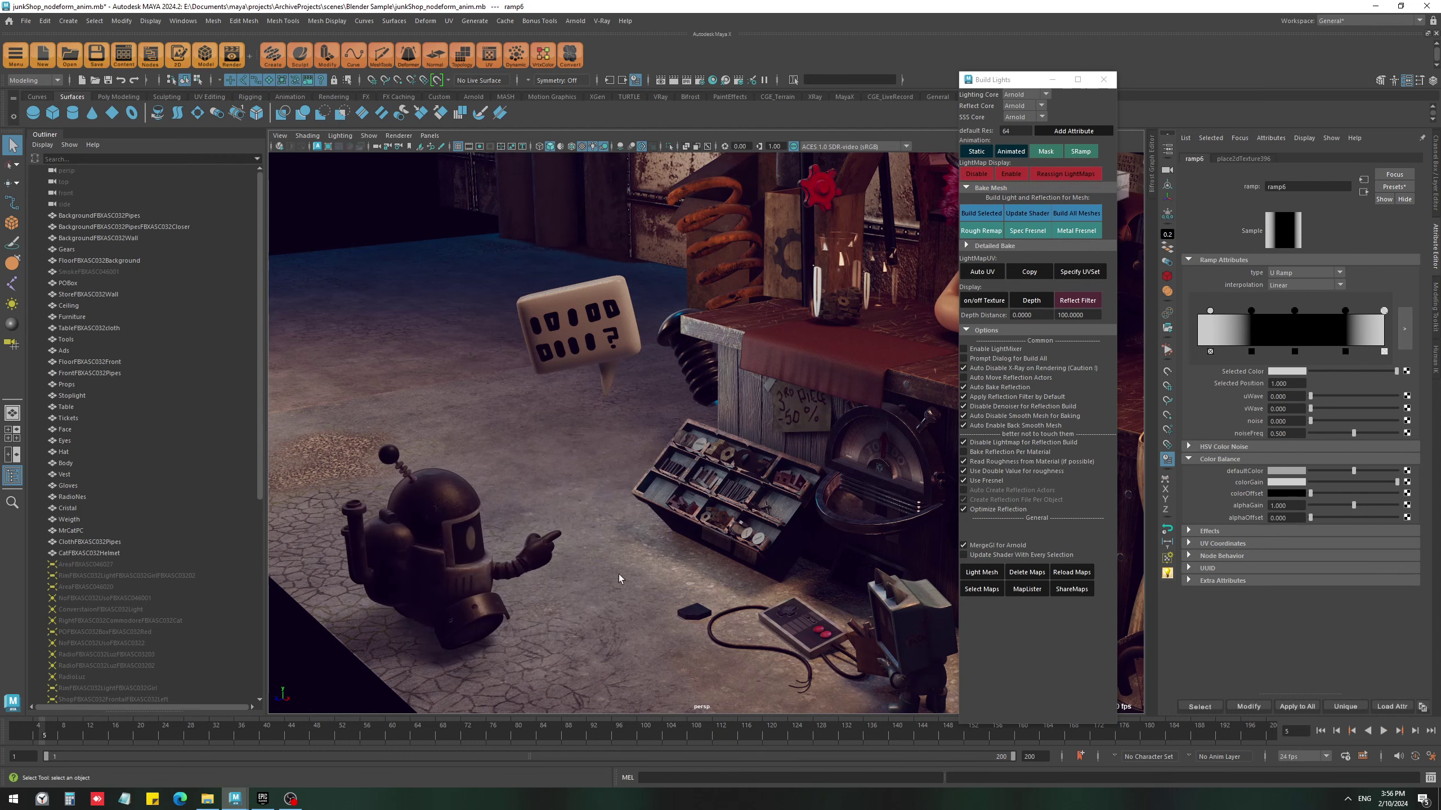
right_click_drag(619, 575, 669, 578, "alt")
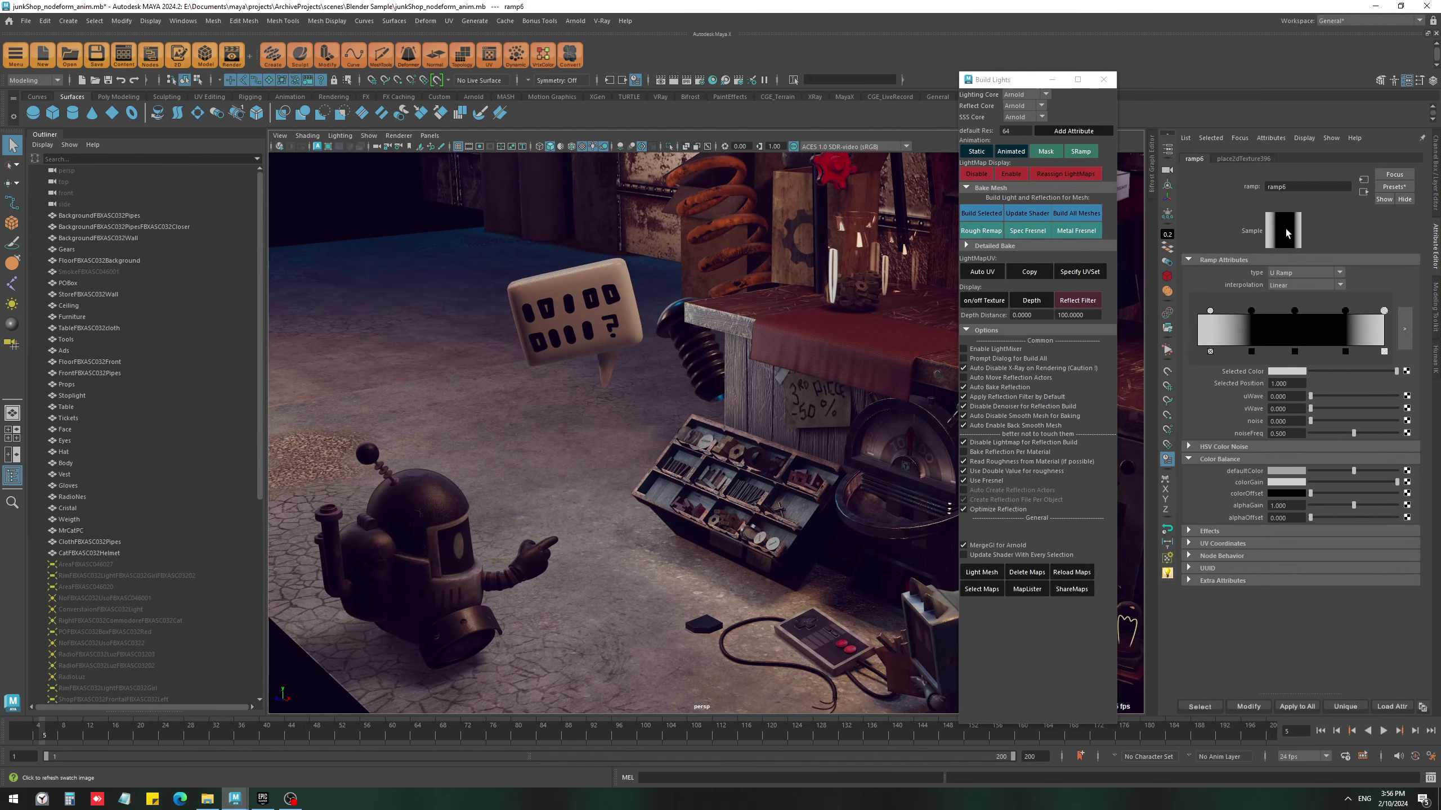
- Select the folded shadow plane, examine its UV layout in the UV Editor, and close the editor
left_click(569, 599)
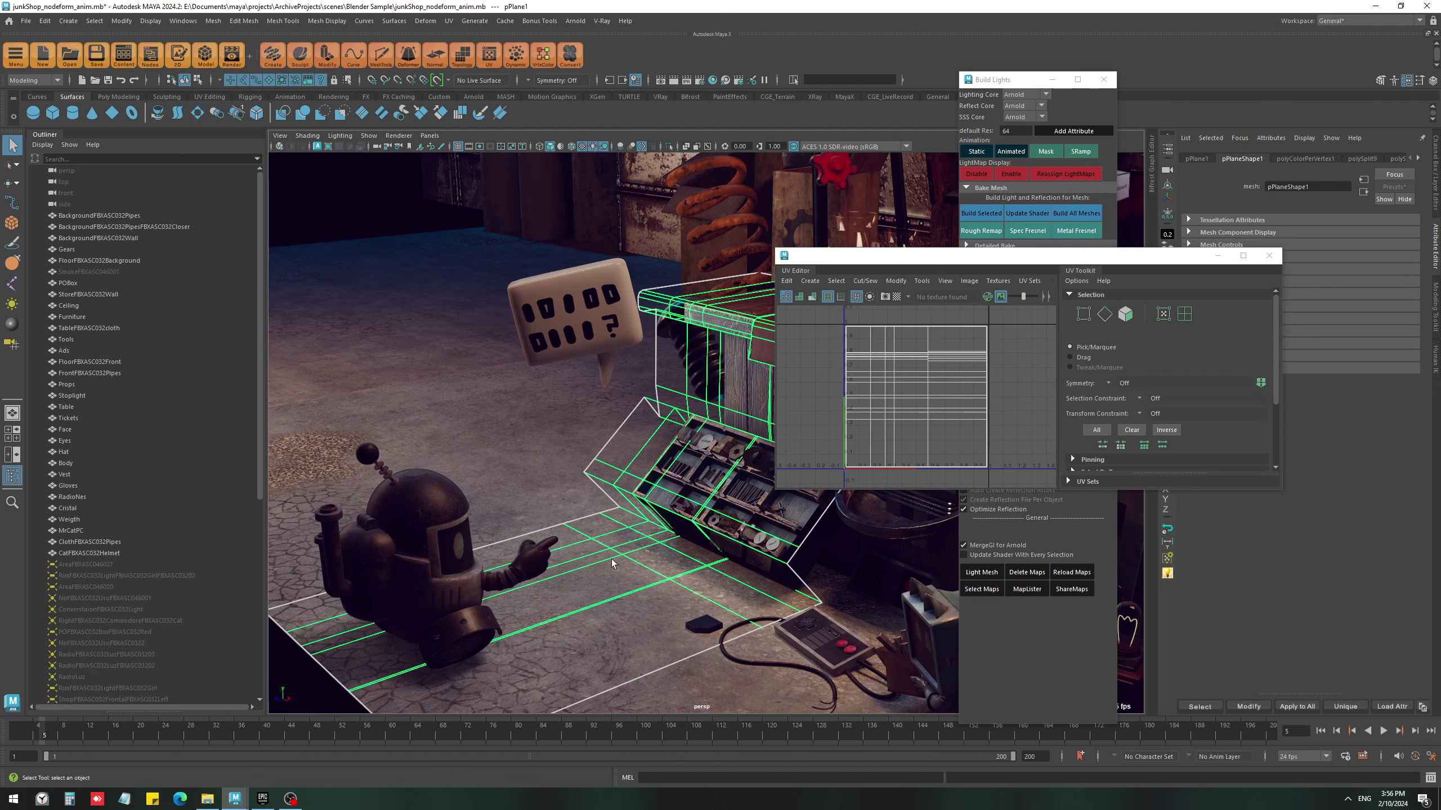
left_click_drag(535, 398, 589, 430, "alt")
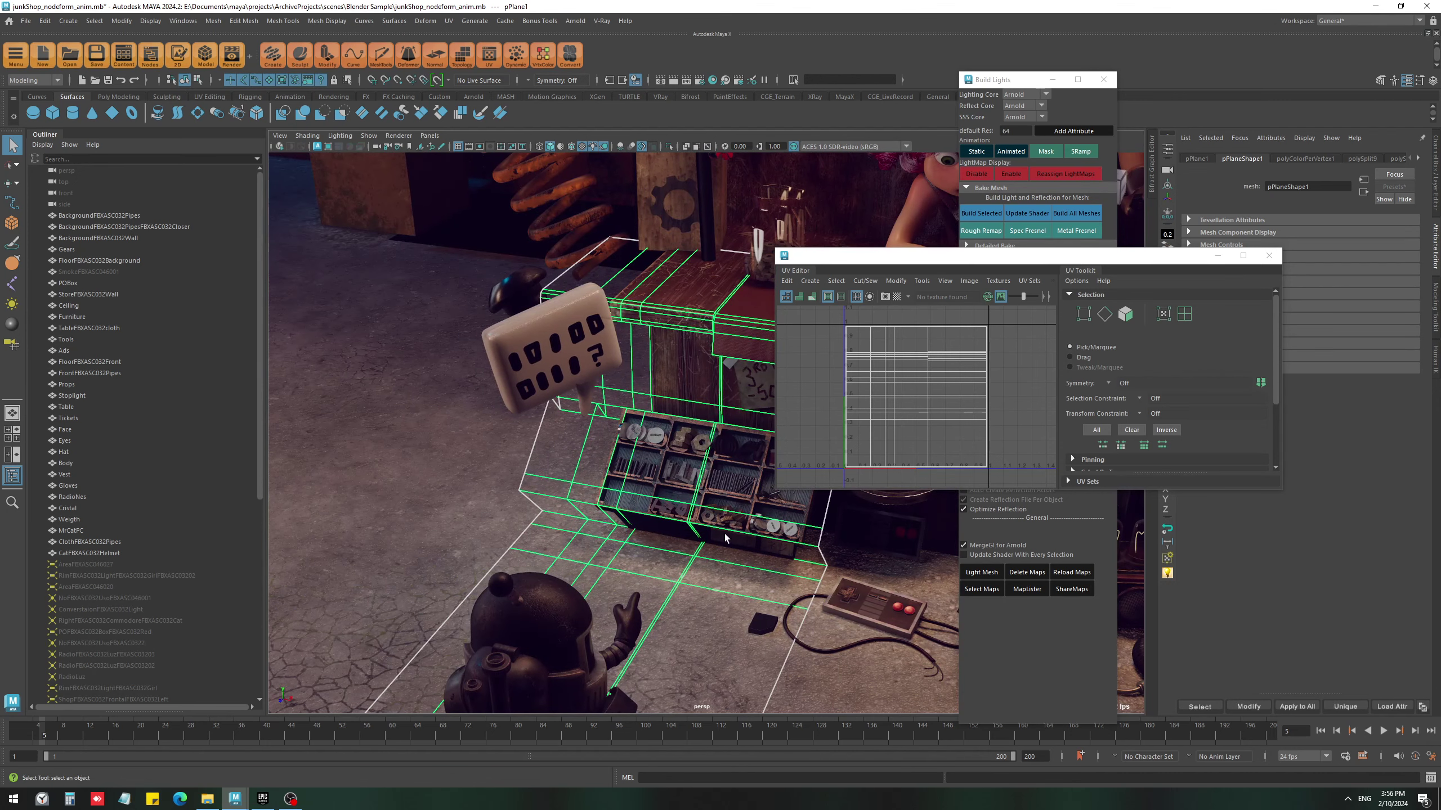
left_click(1269, 256)
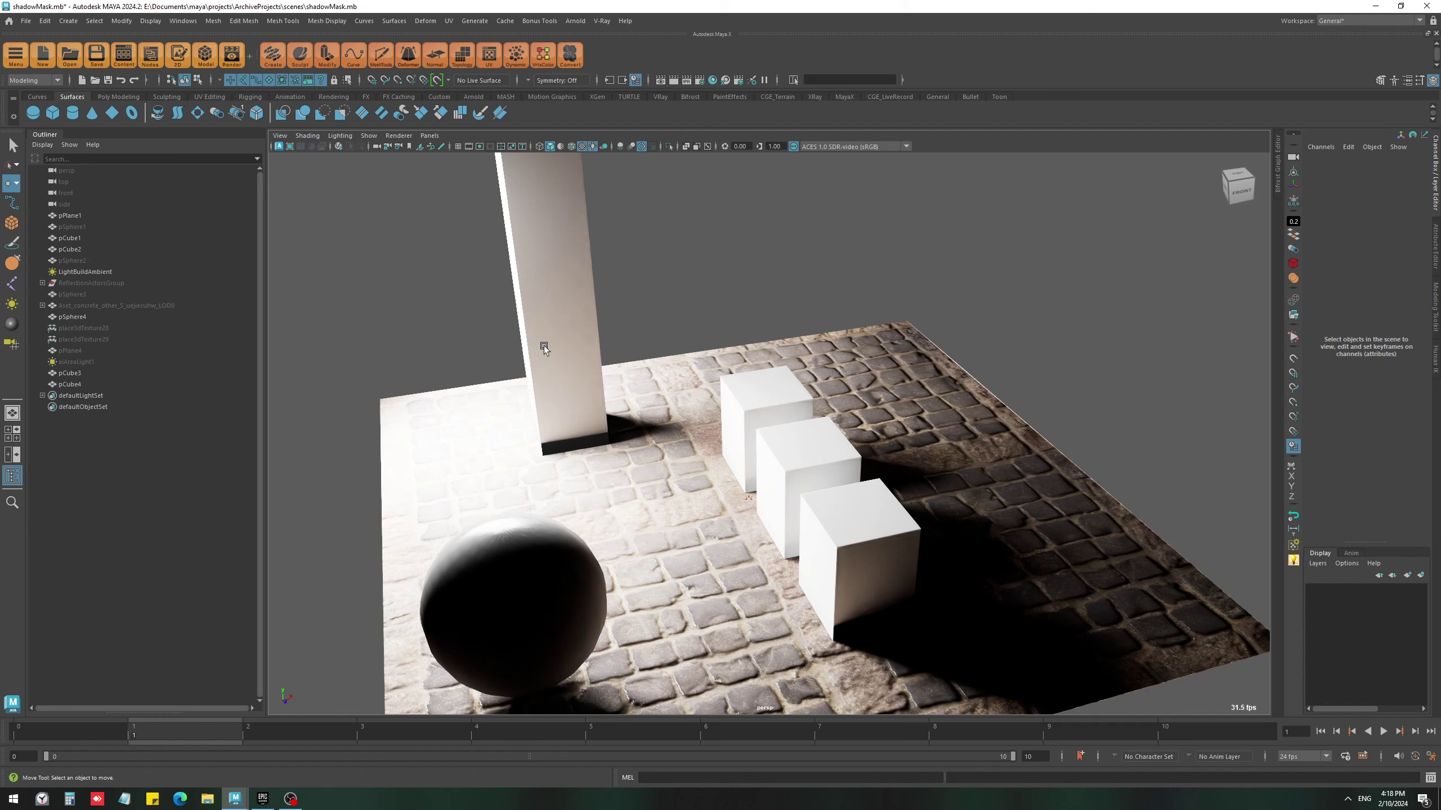
- Show the hidden area light in the shadowMask.mb scene and hide it again
left_click_drag(544, 346, 443, 227, "alt")
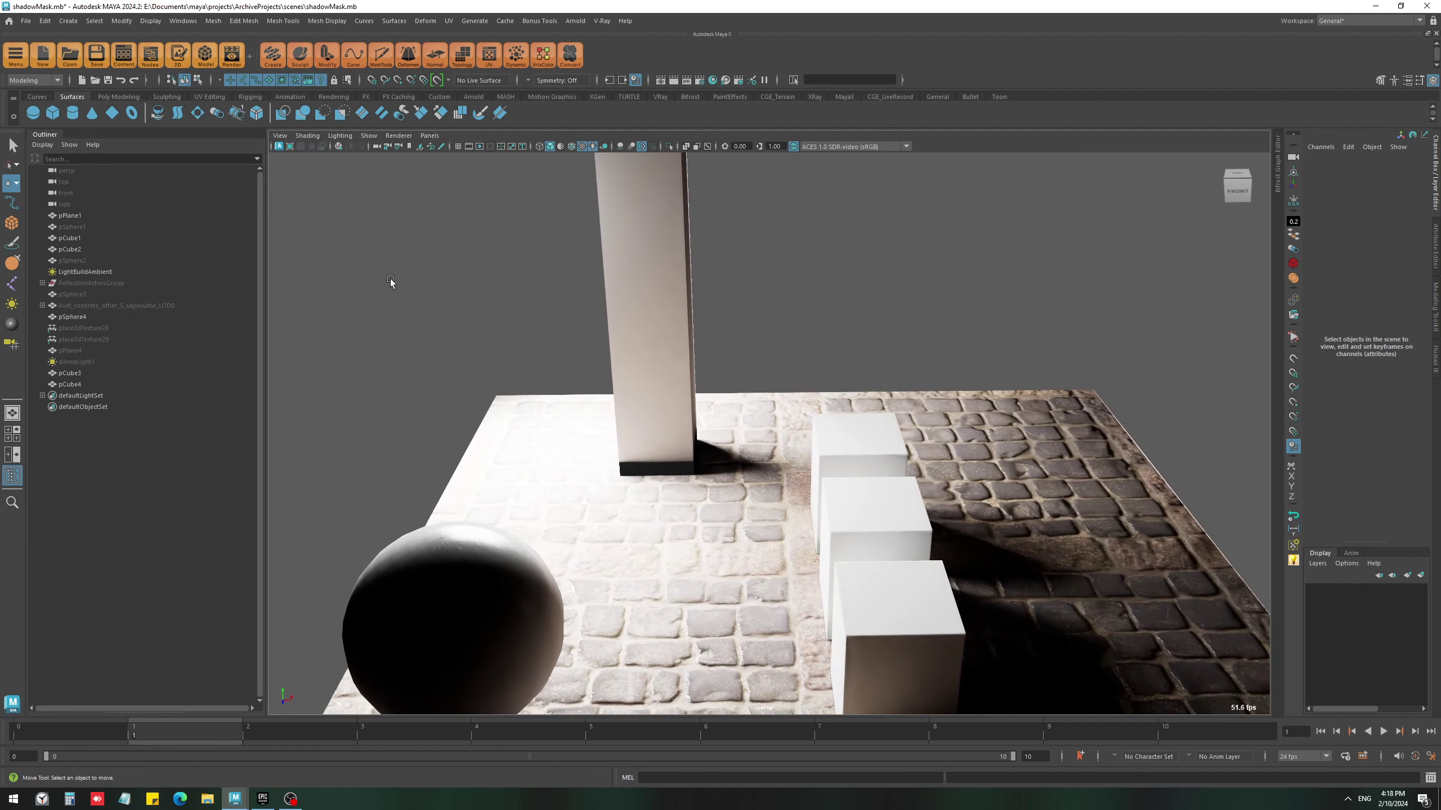
left_click(97, 362)
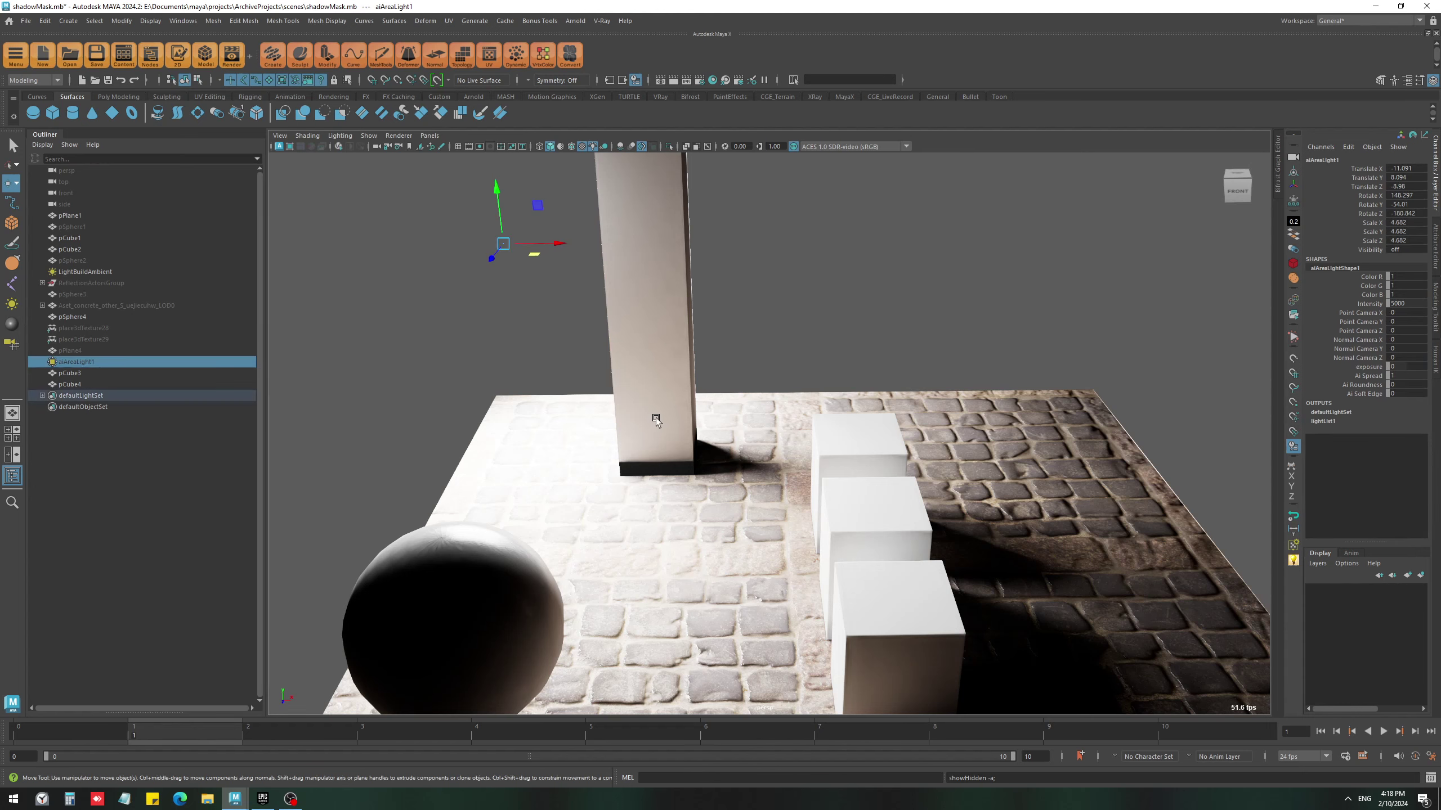
key("shift+h")
left_click_drag(602, 381, 677, 627, "alt")
key("ctrl+h")
- Select the sphere beside the pillar and set the current time to frame 0
left_click(682, 404)
left_click(591, 550)
left_click_drag(181, 737, 6, 730)
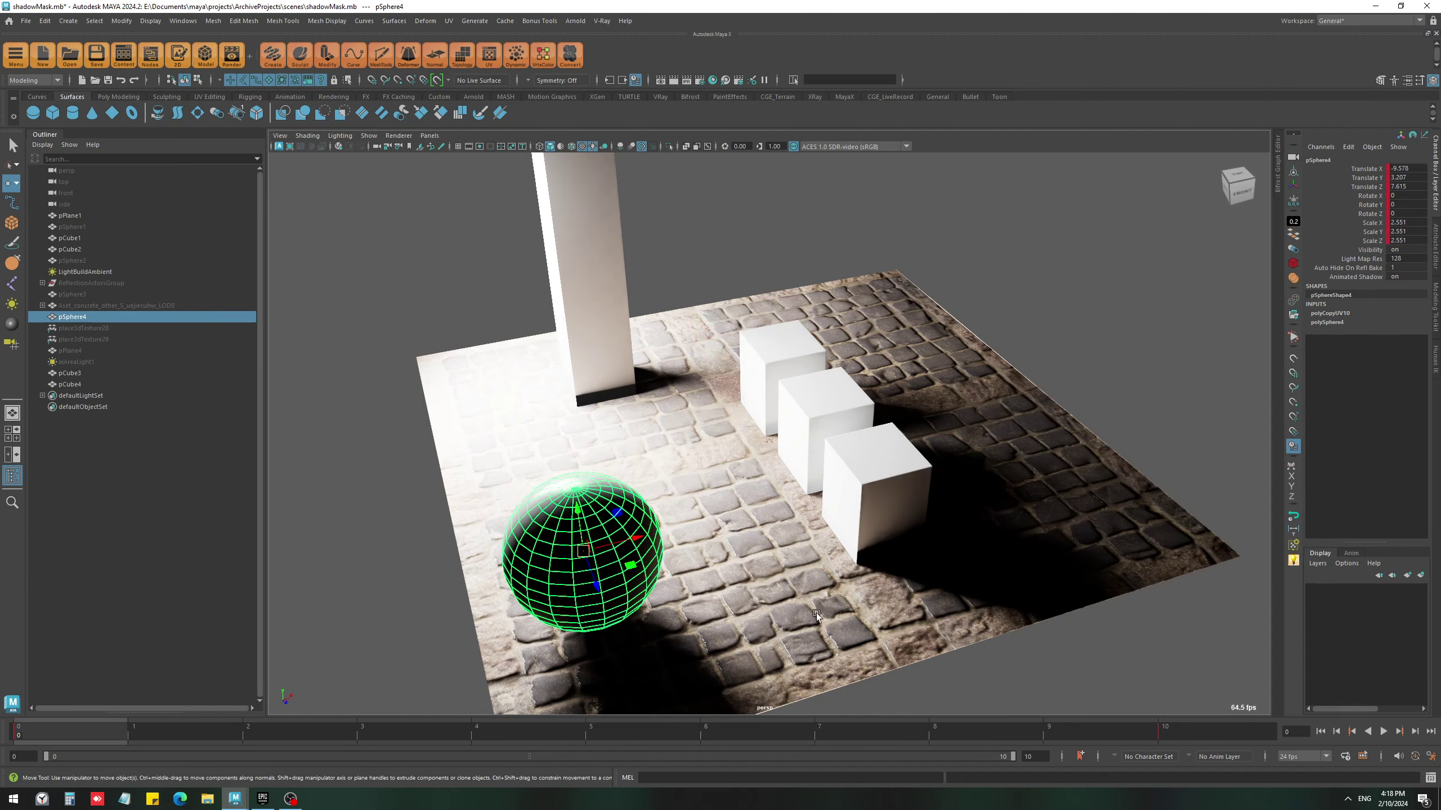
- Select the back cube, the cobblestone floor and the sphere in turn to examine the static and animated objects
left_click(749, 406)
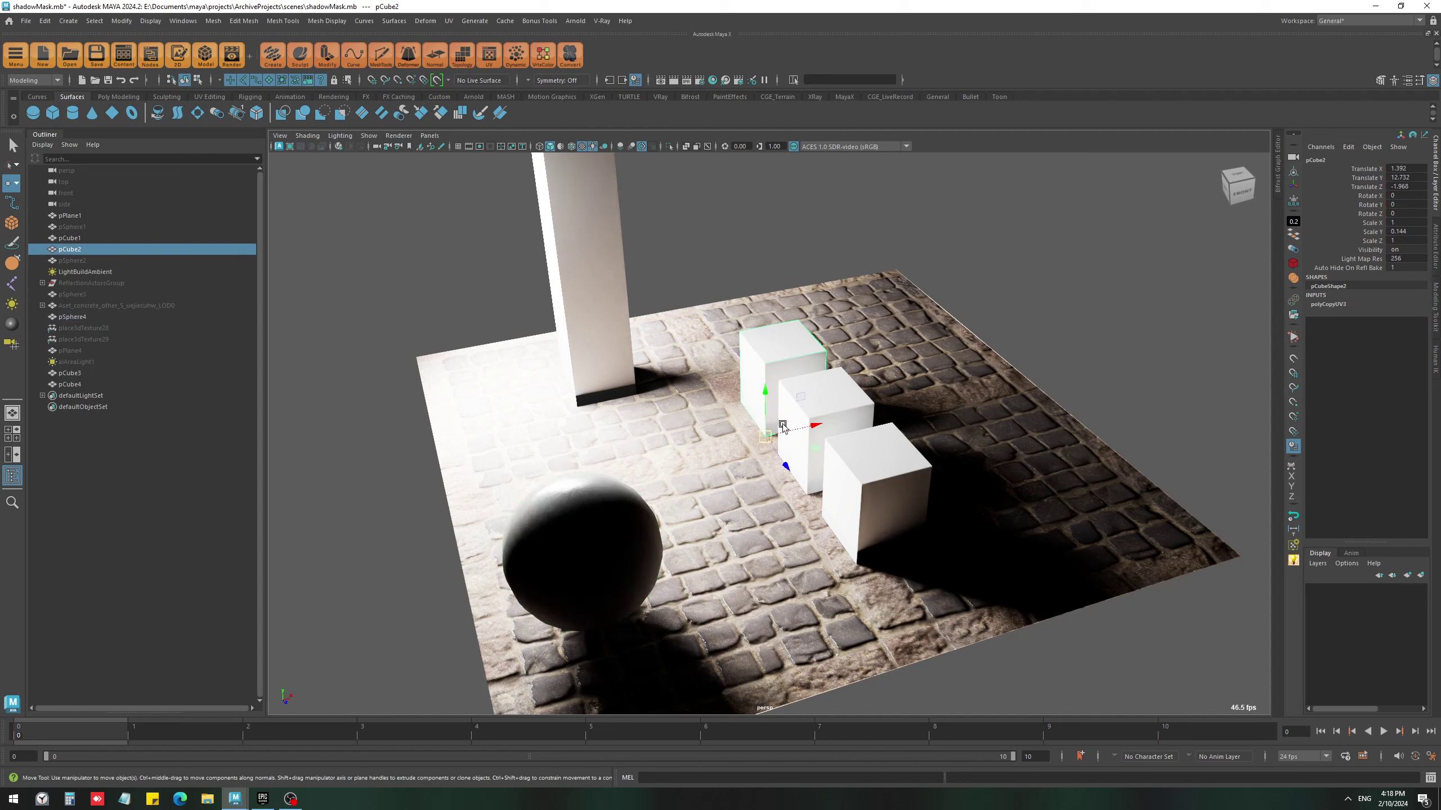
left_click(855, 572)
left_click(635, 573)
left_click(723, 546)
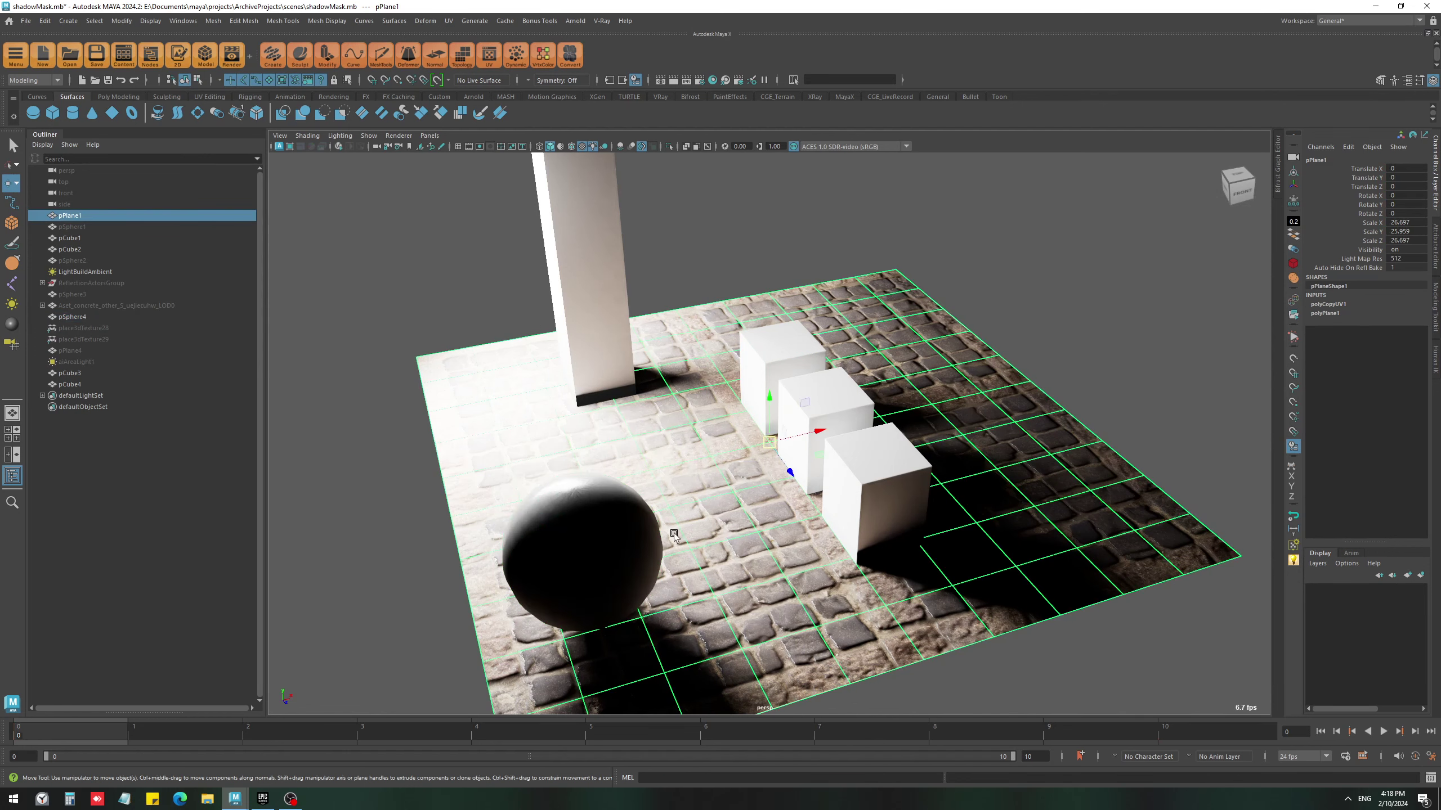
left_click(590, 502, "shift")
- Hide the animated sphere and rebake the lighting of the cobblestone floor plane
left_click(593, 523)
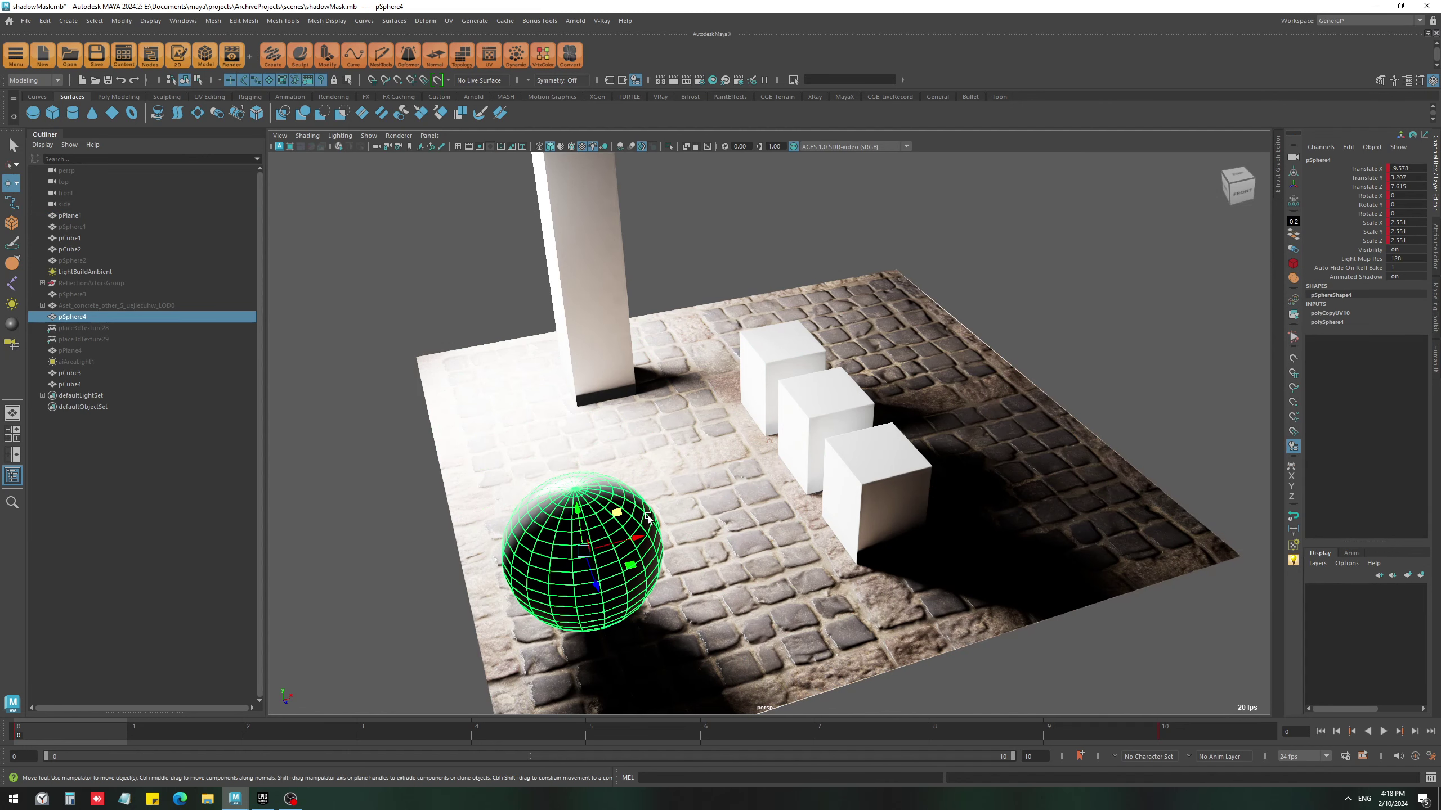
key("ctrl+h")
left_click(554, 454)
middle_click_drag(680, 510, 668, 511, "alt")
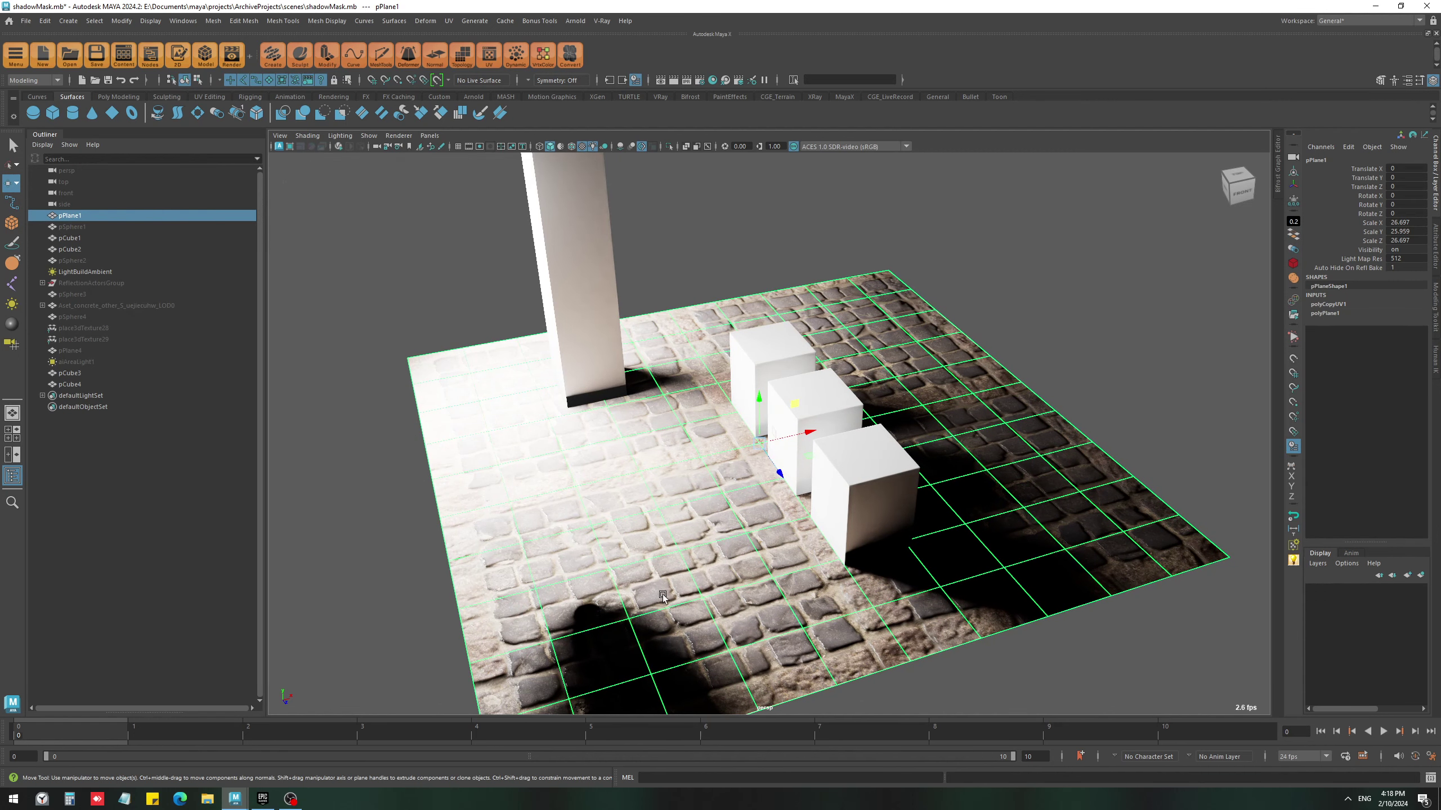
key("g")
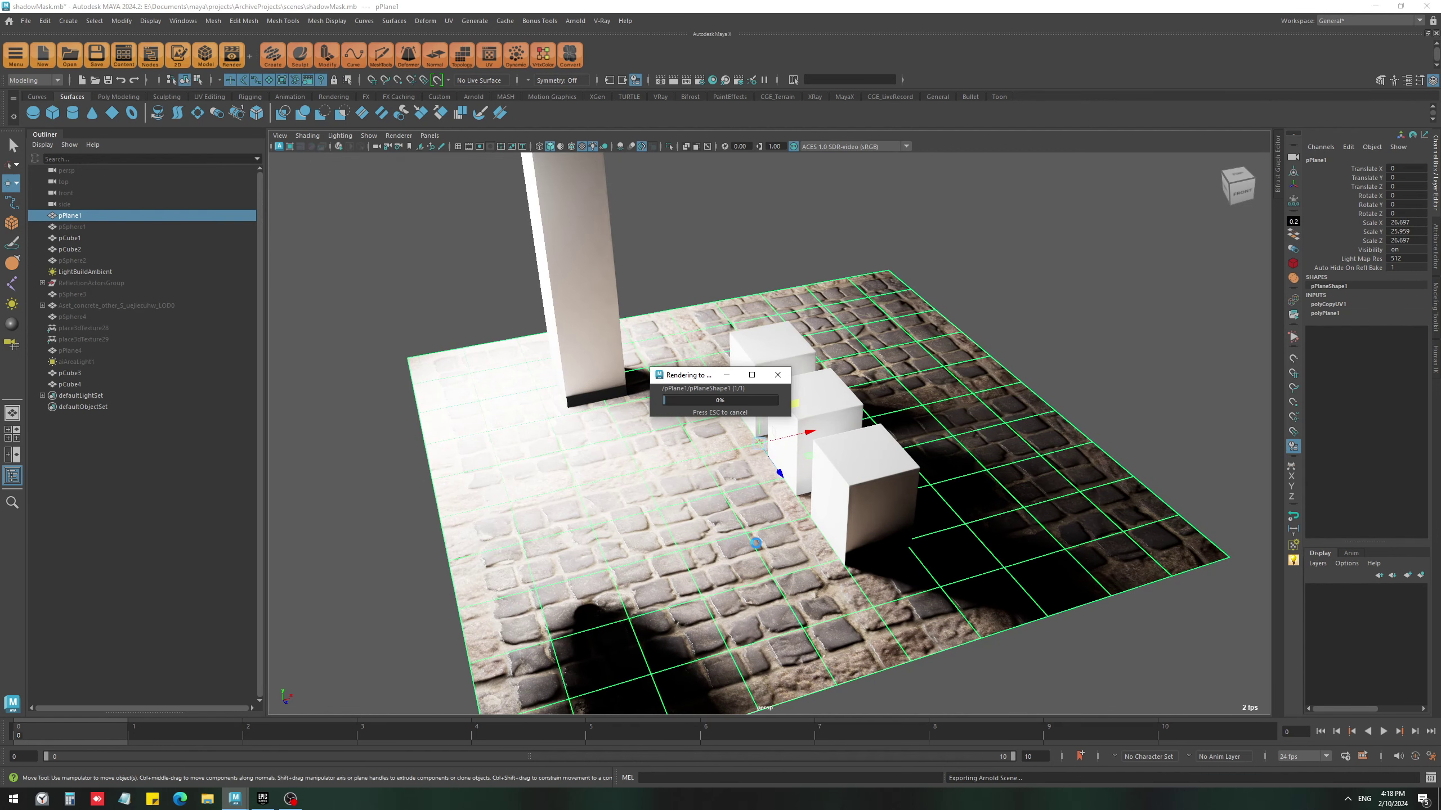
- Draw a polygon plane about 27 by 27 units over the entire cobblestone floor
left_click(119, 96)
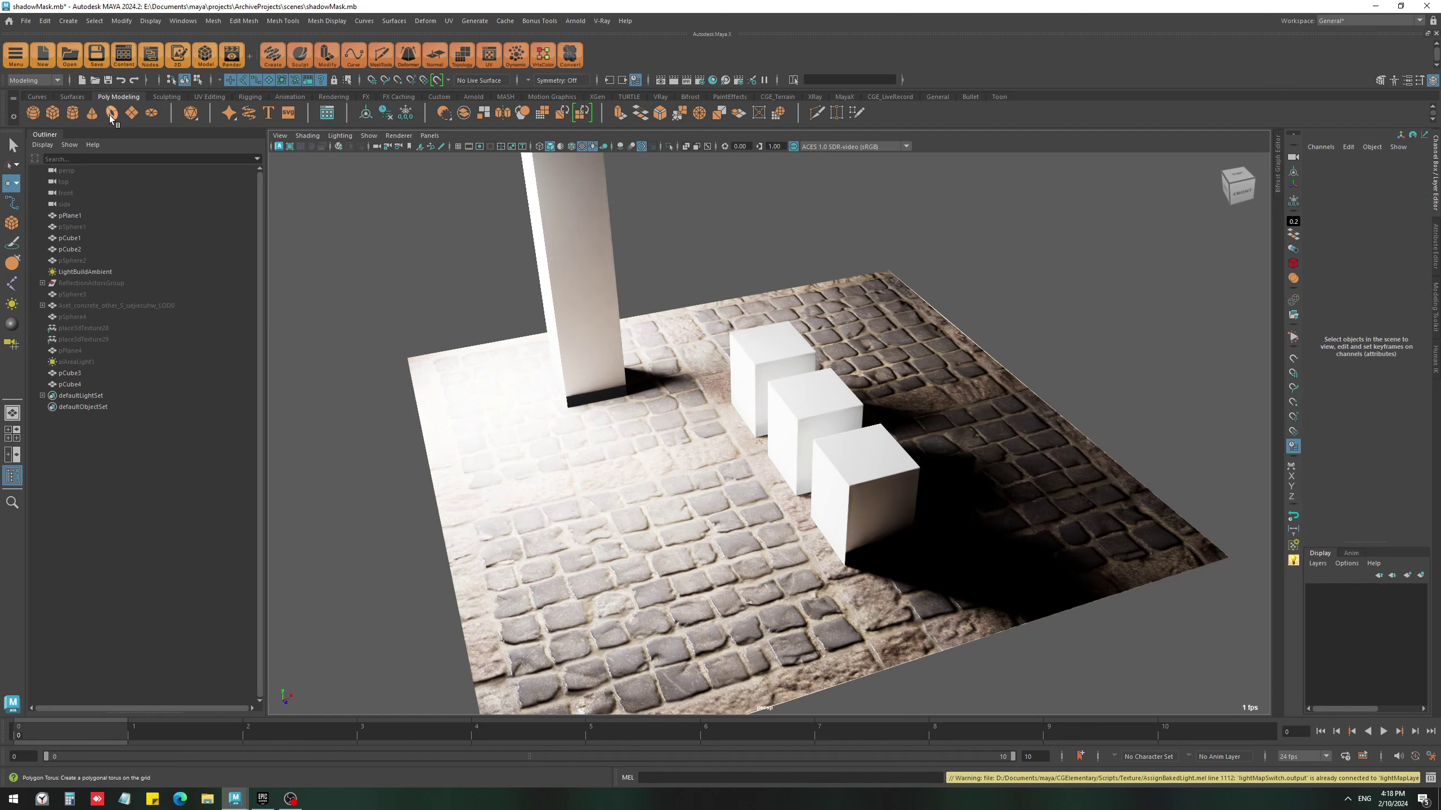
left_click(132, 113)
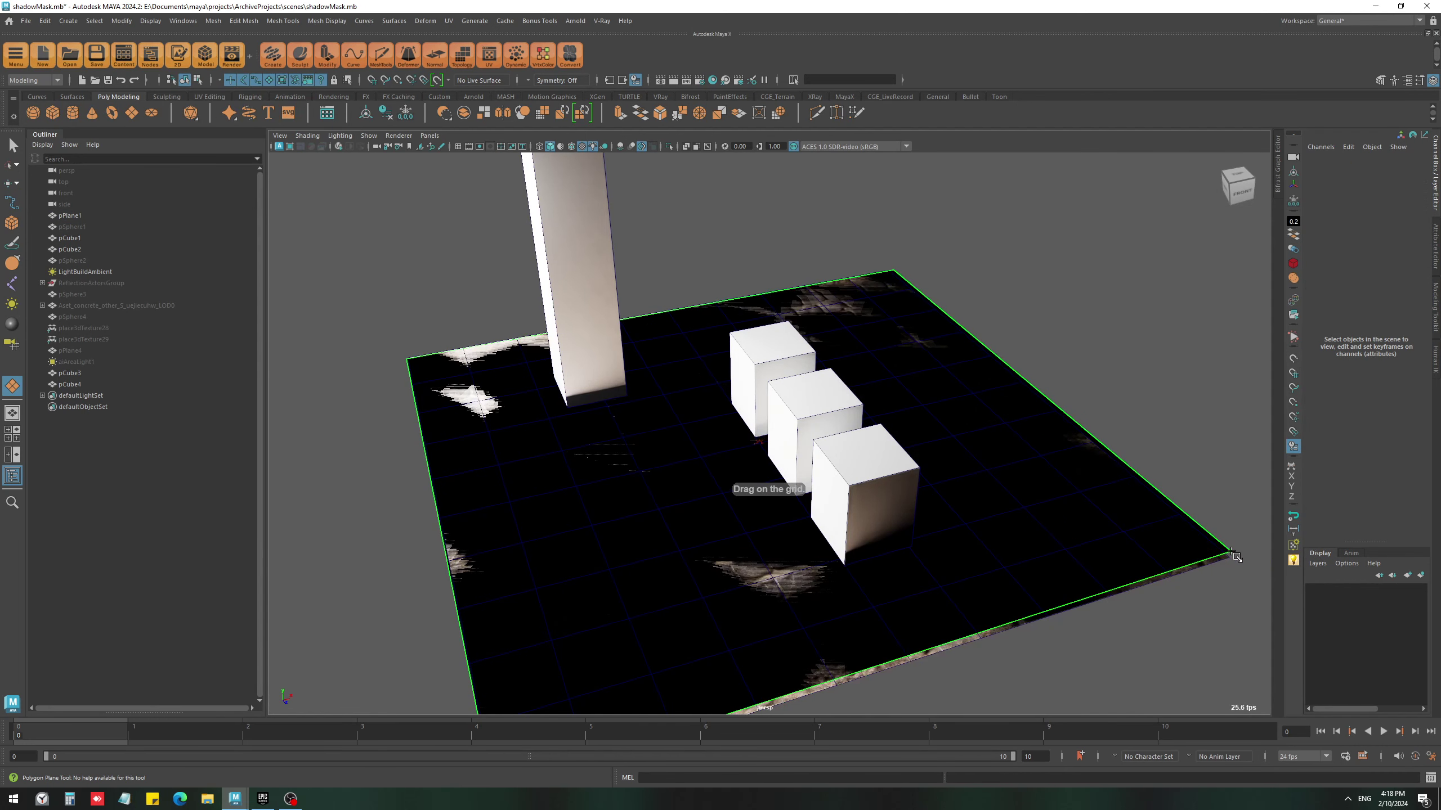
left_click_drag(1231, 552, 1234, 556)
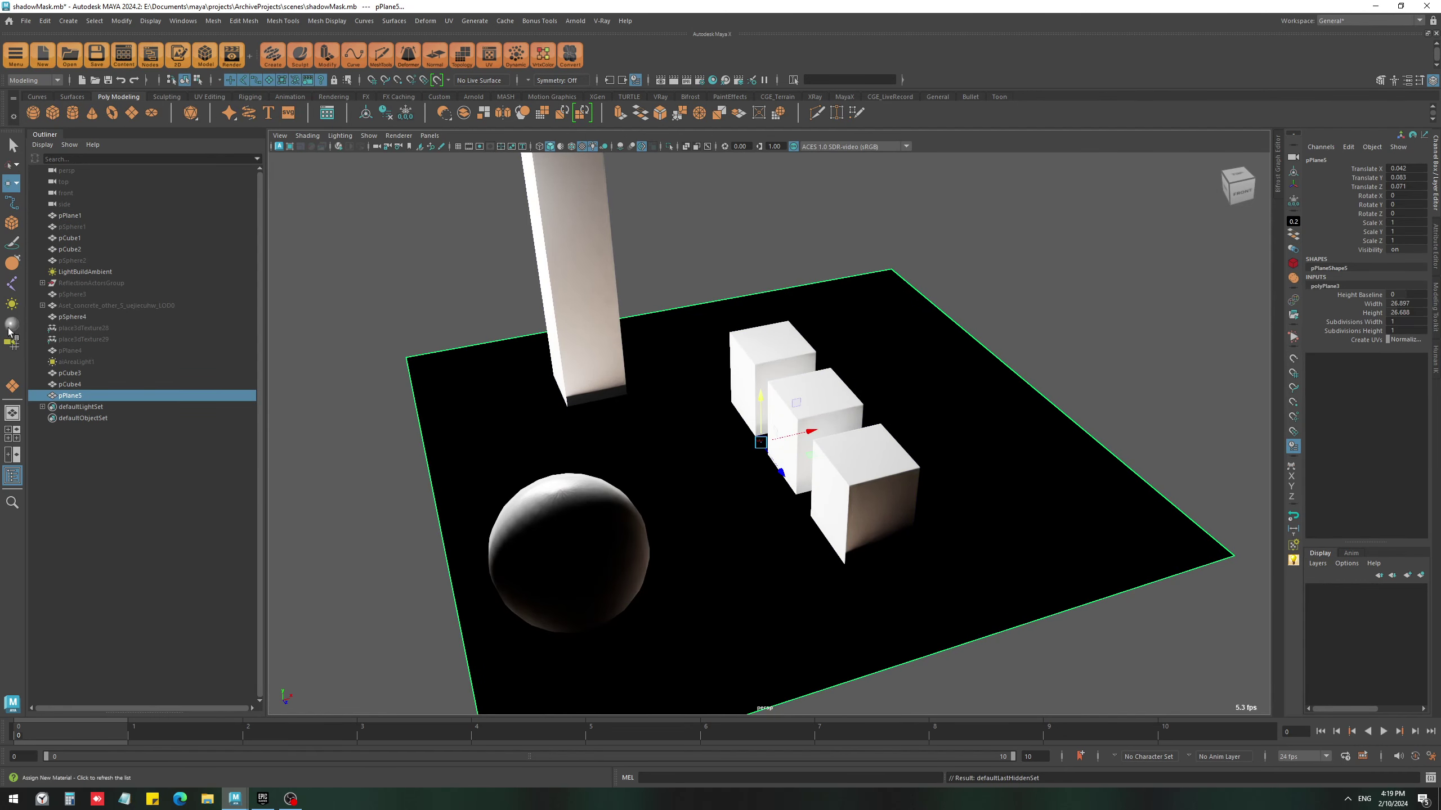
- Assign a new Standard Material to the plane covering the cobblestone floor
left_click(10, 327)
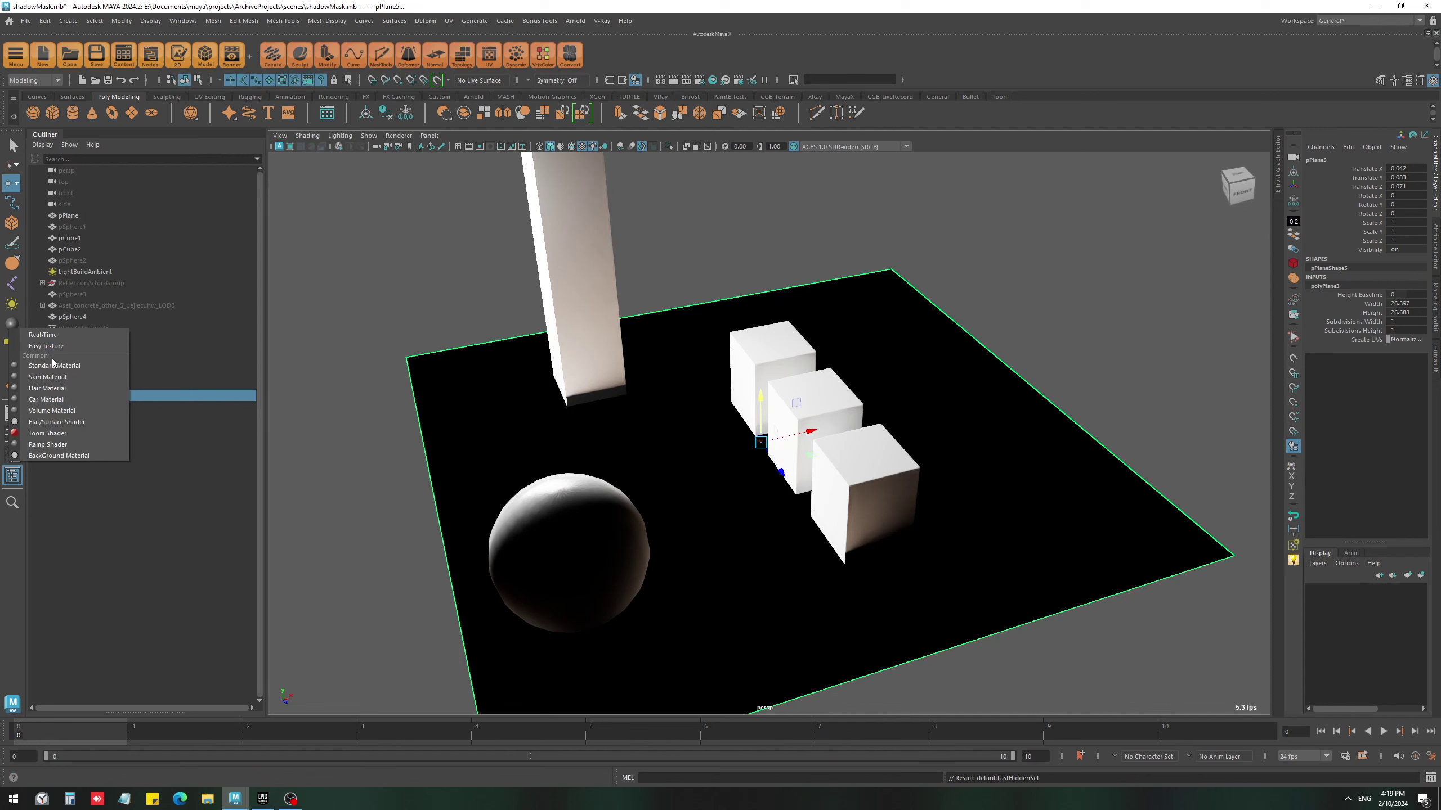
left_click(53, 362)
left_click(11, 323)
left_click(46, 365)
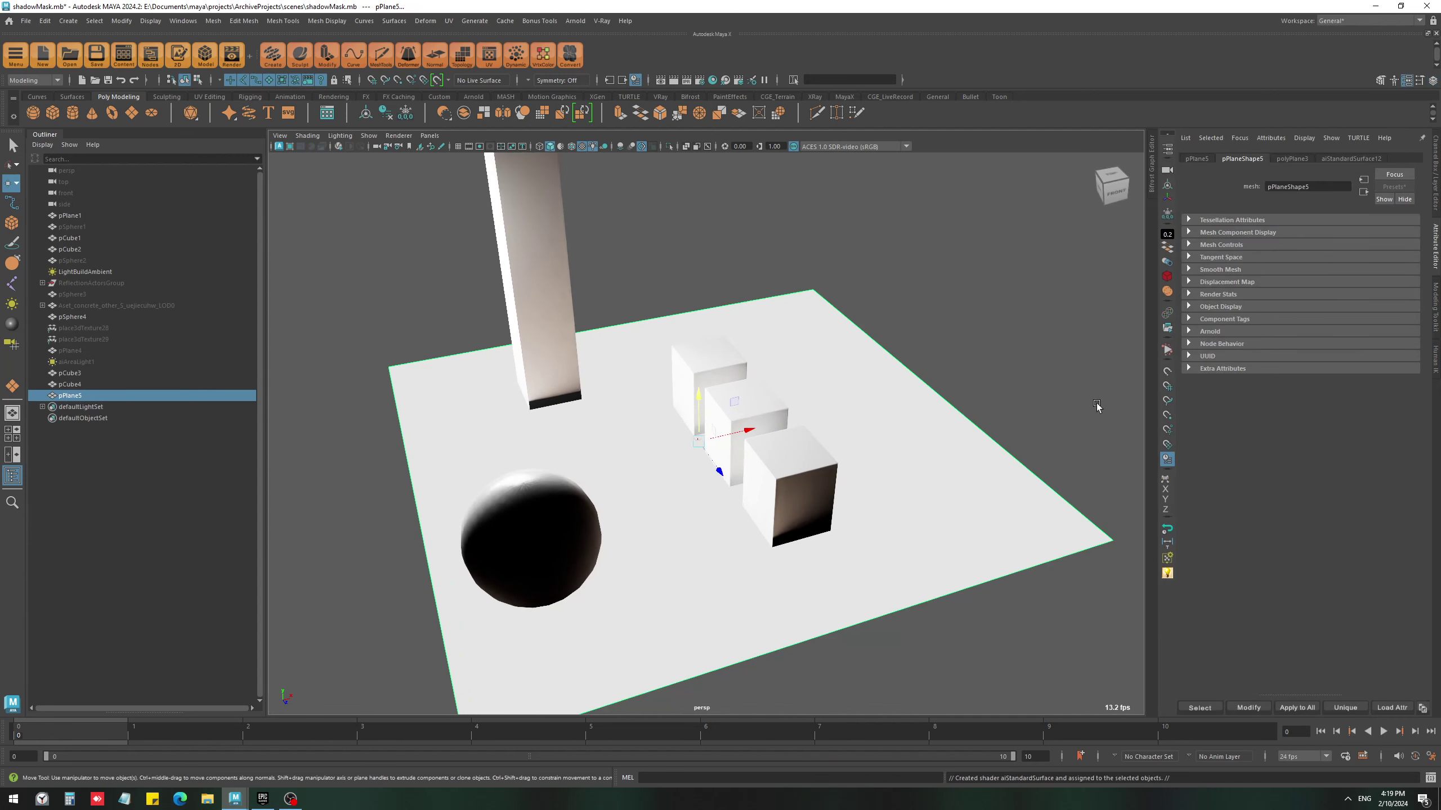
- Bake the lighting of the selected plane with Build Lights
left_click(1166, 573)
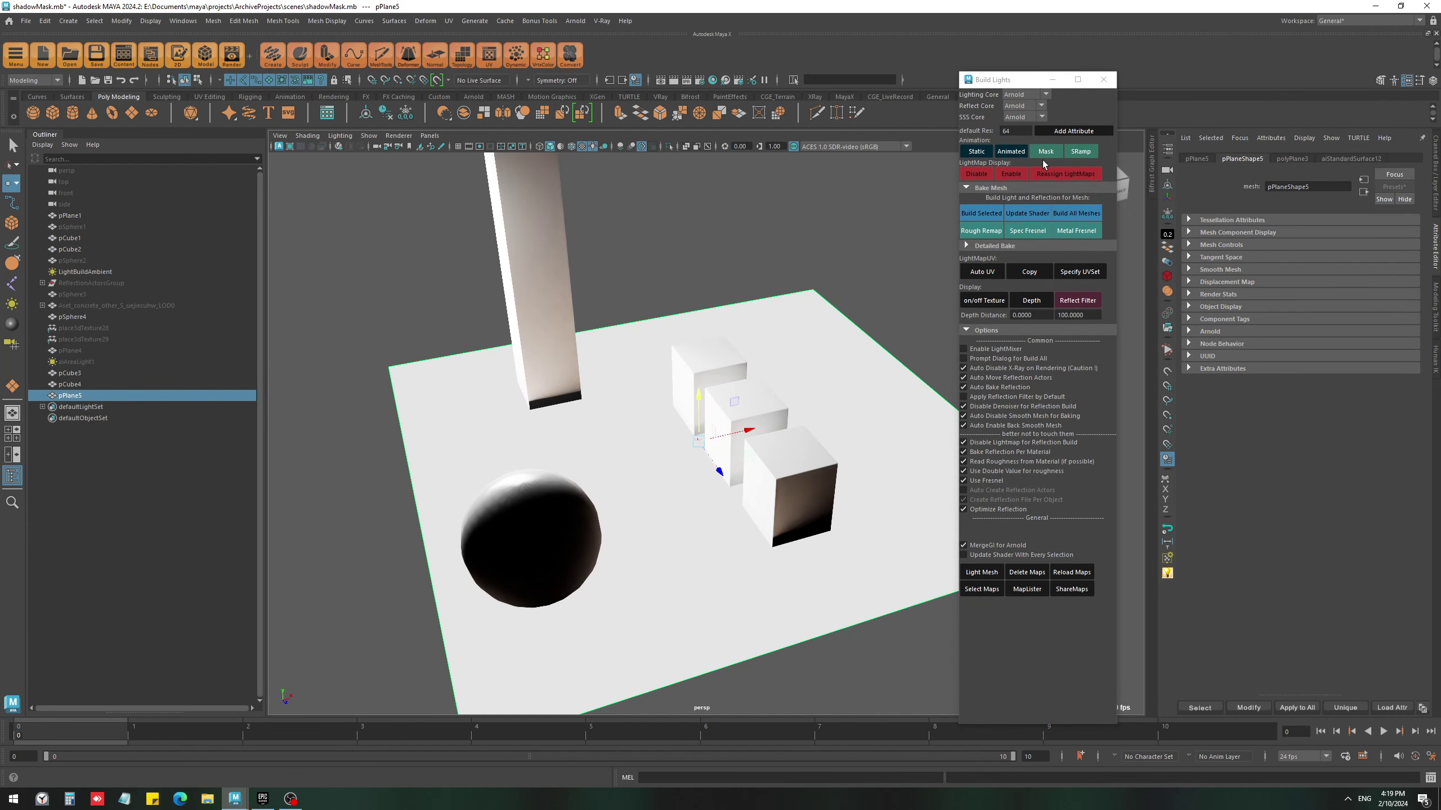
left_click(971, 213)
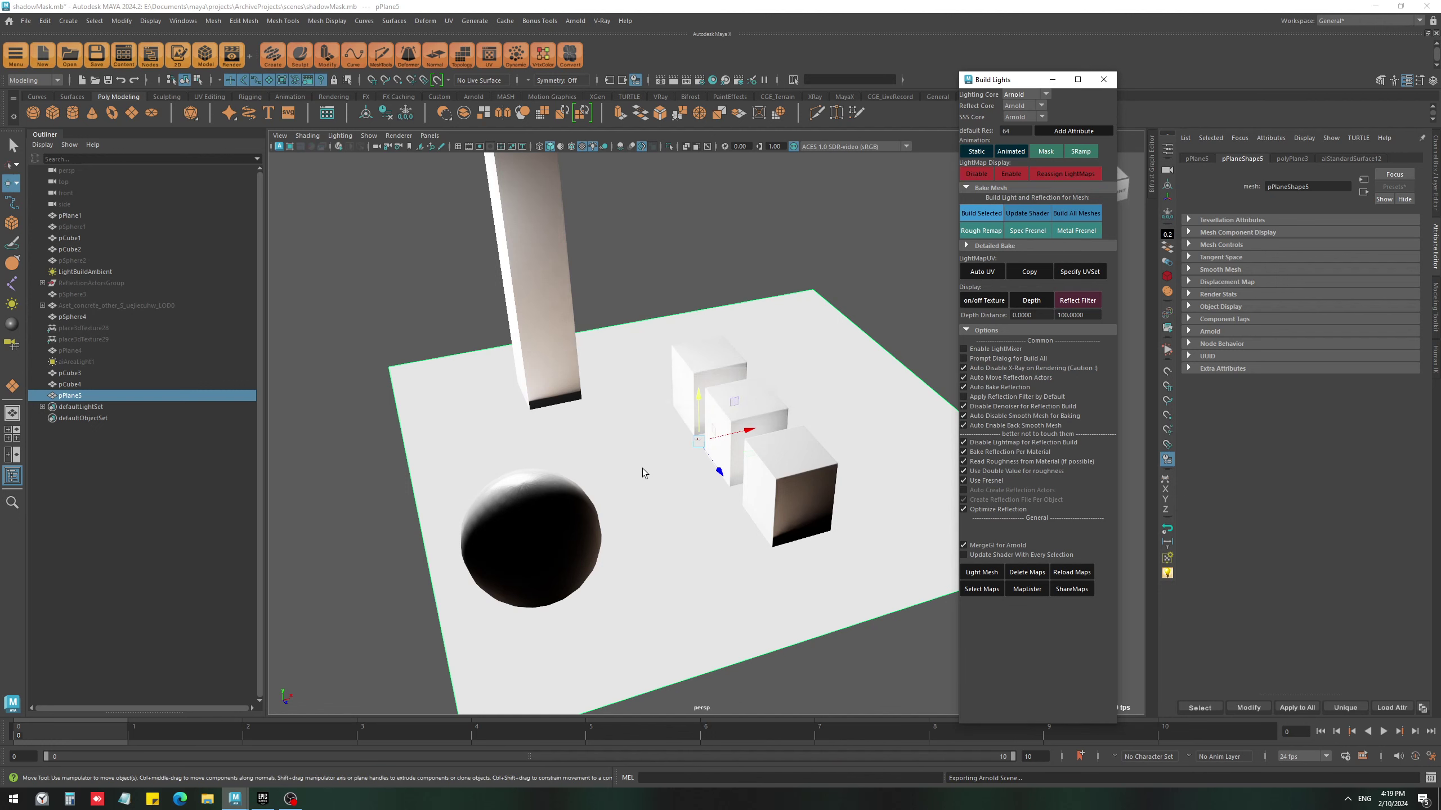
right_click_drag(614, 616, 683, 572, "alt")
left_click_drag(684, 572, 698, 569, "alt")
- Set the base color of the baked plane's material to red and inspect the banding on the floor
right_click_drag(660, 471, 660, 489)
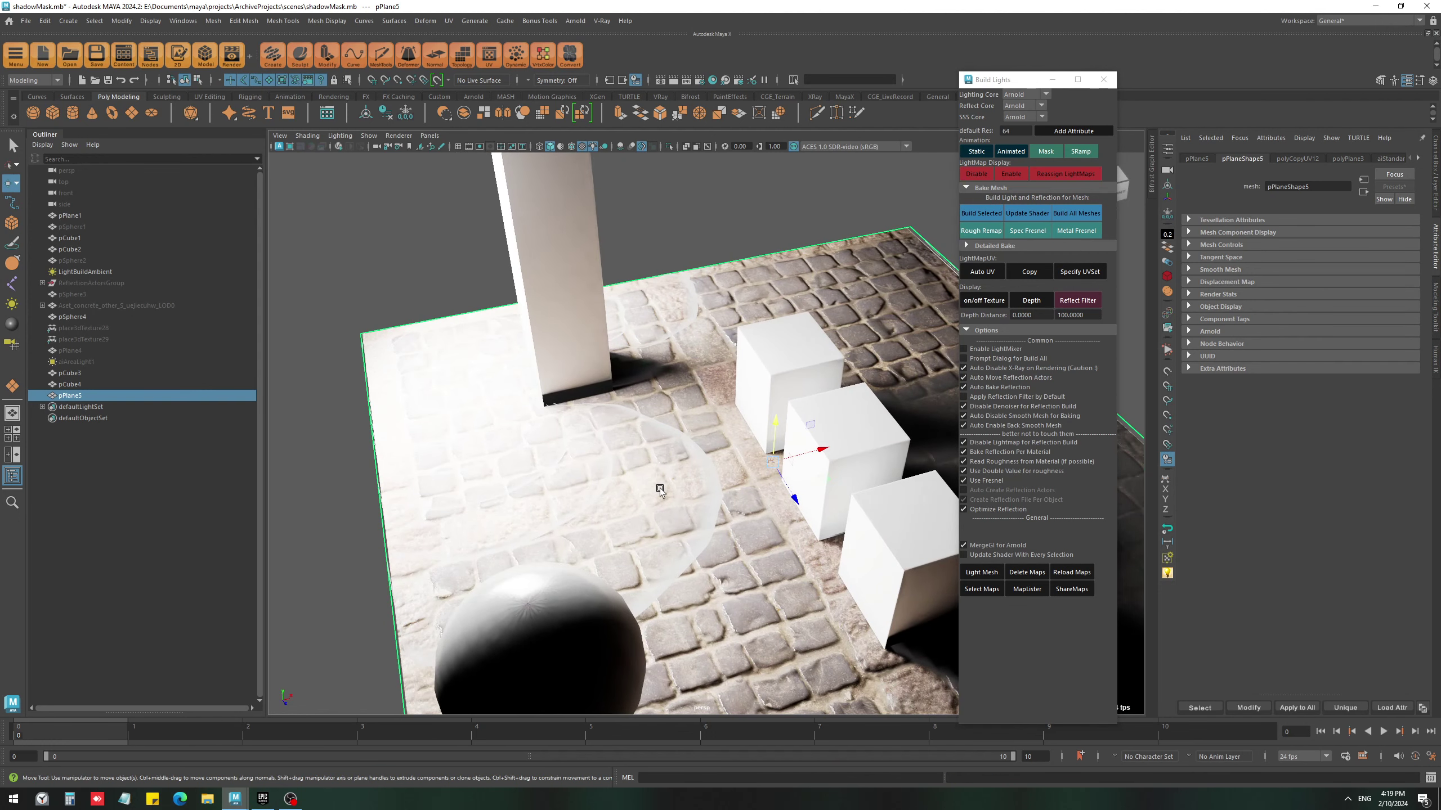
left_click(1287, 300)
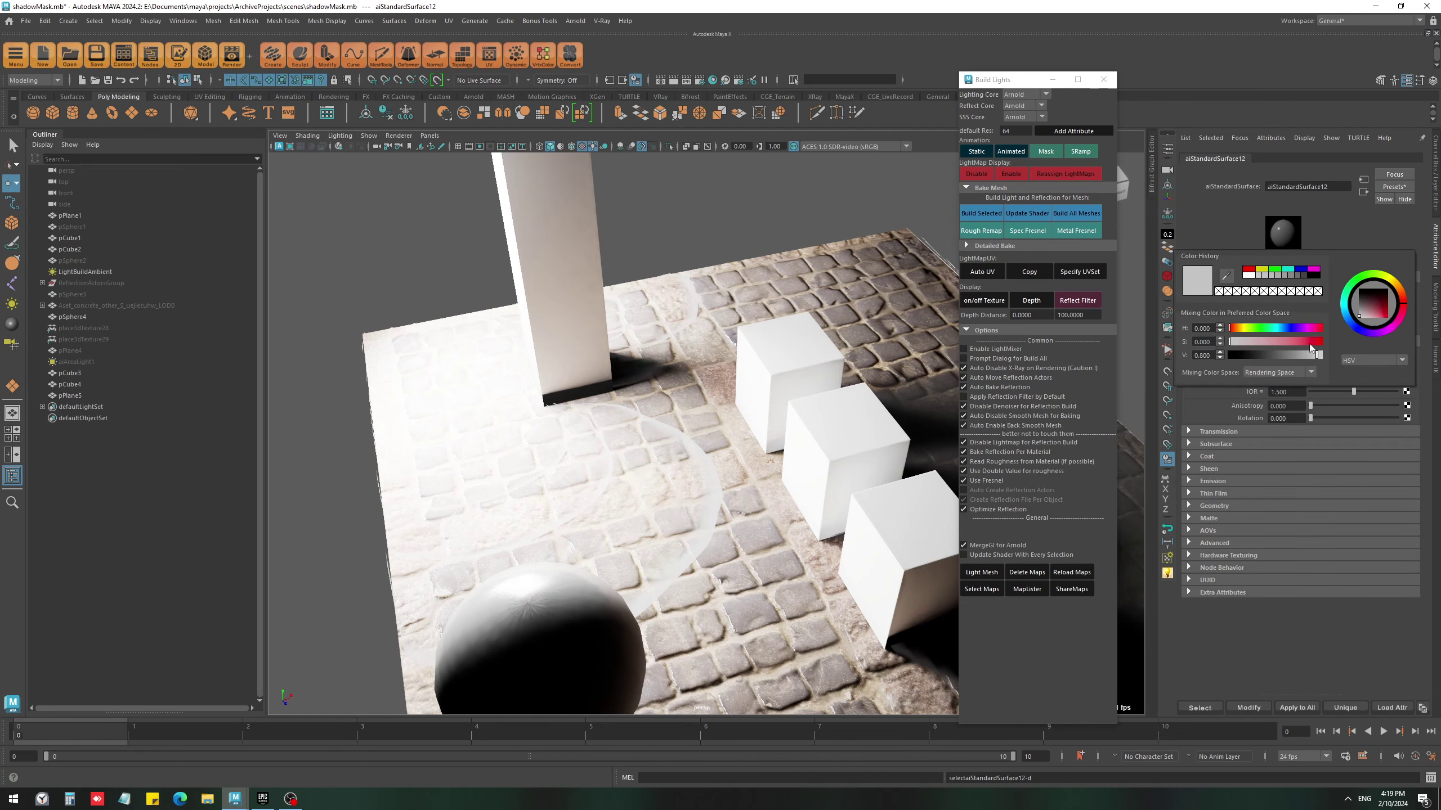
left_click(1313, 348)
left_click_drag(566, 437, 668, 368, "alt")
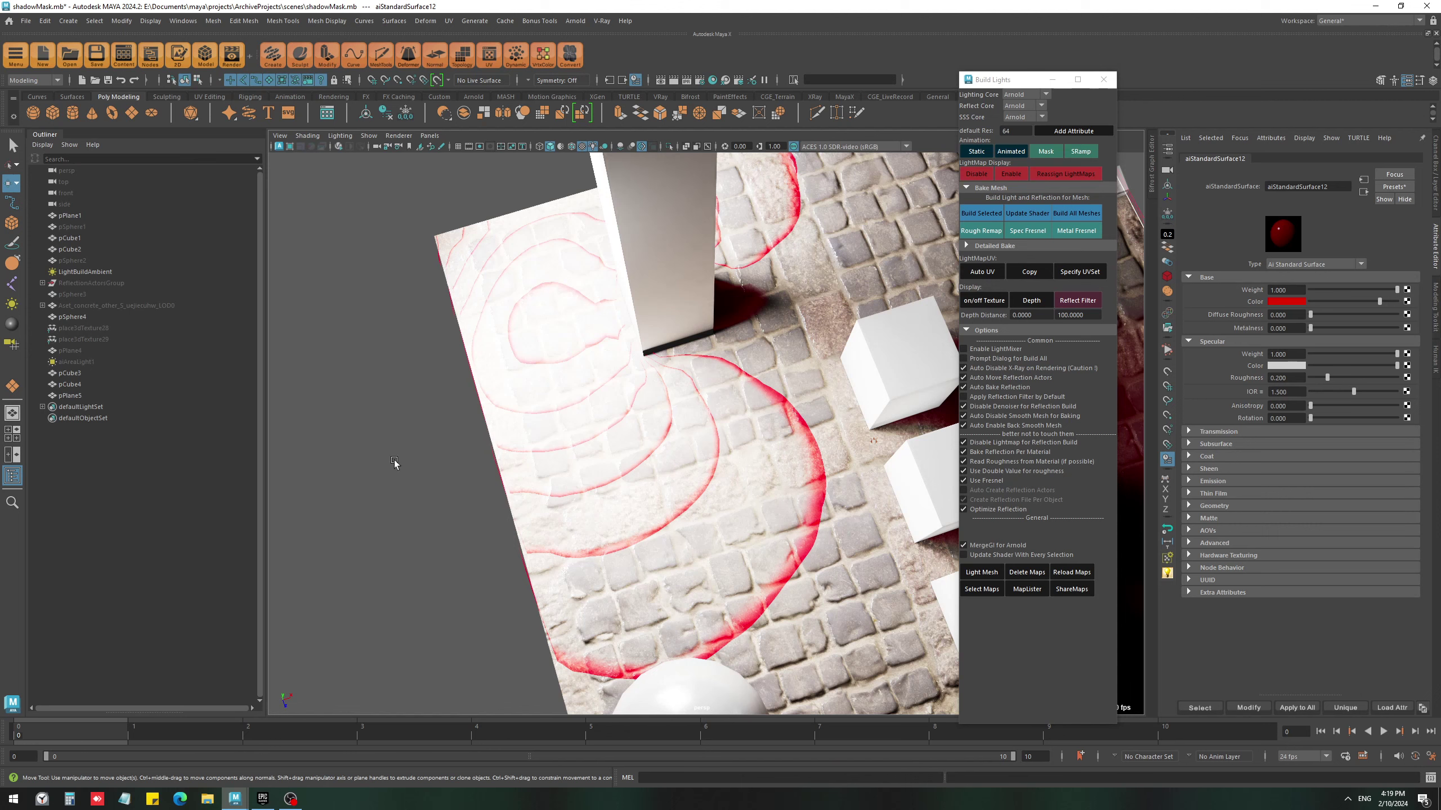
left_click_drag(692, 314, 739, 272, "alt")
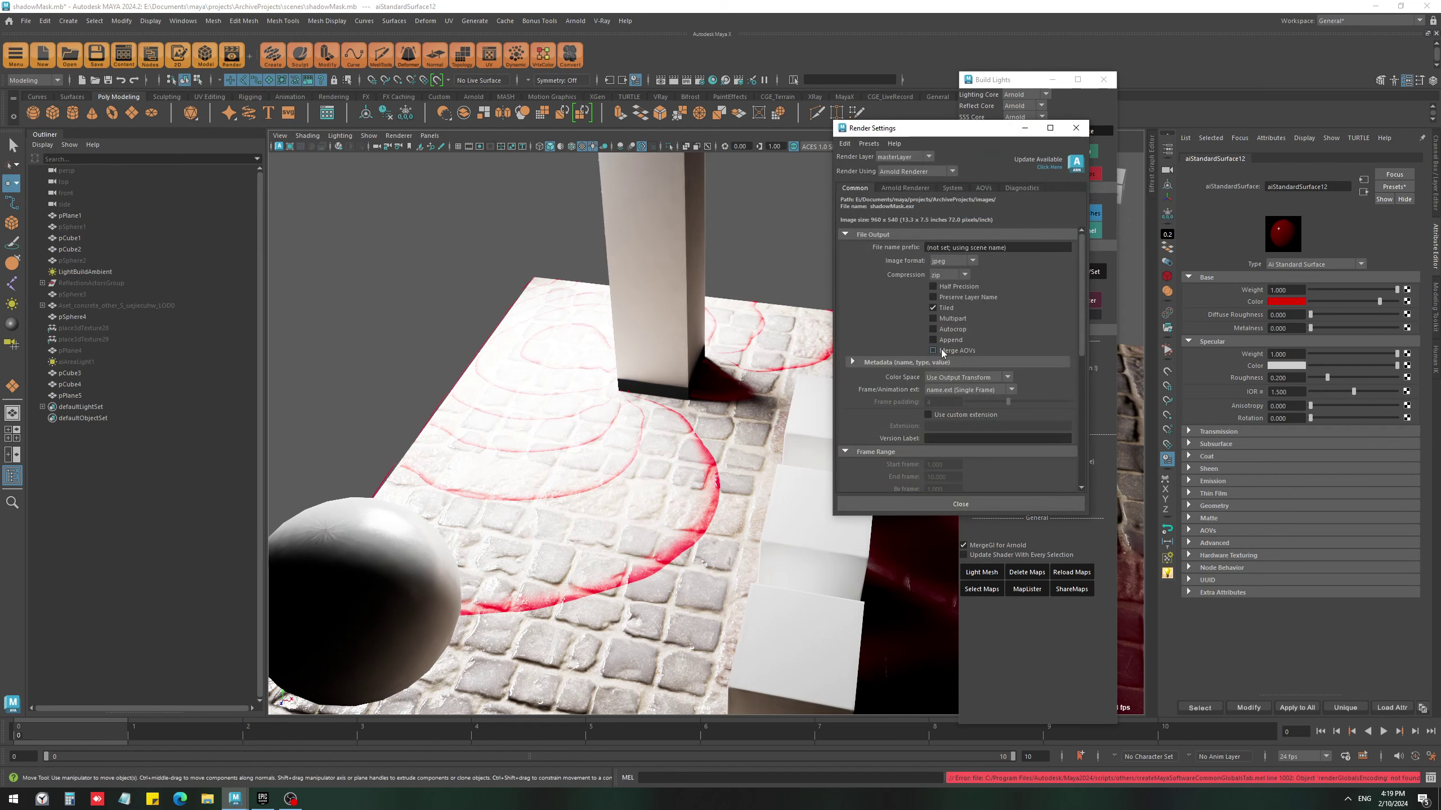
- Add a Tonemap imager in the Arnold render settings, with its mode set to reinhard and Highlights set to 0
left_click(868, 472)
scroll(888, 407, "down", 3)
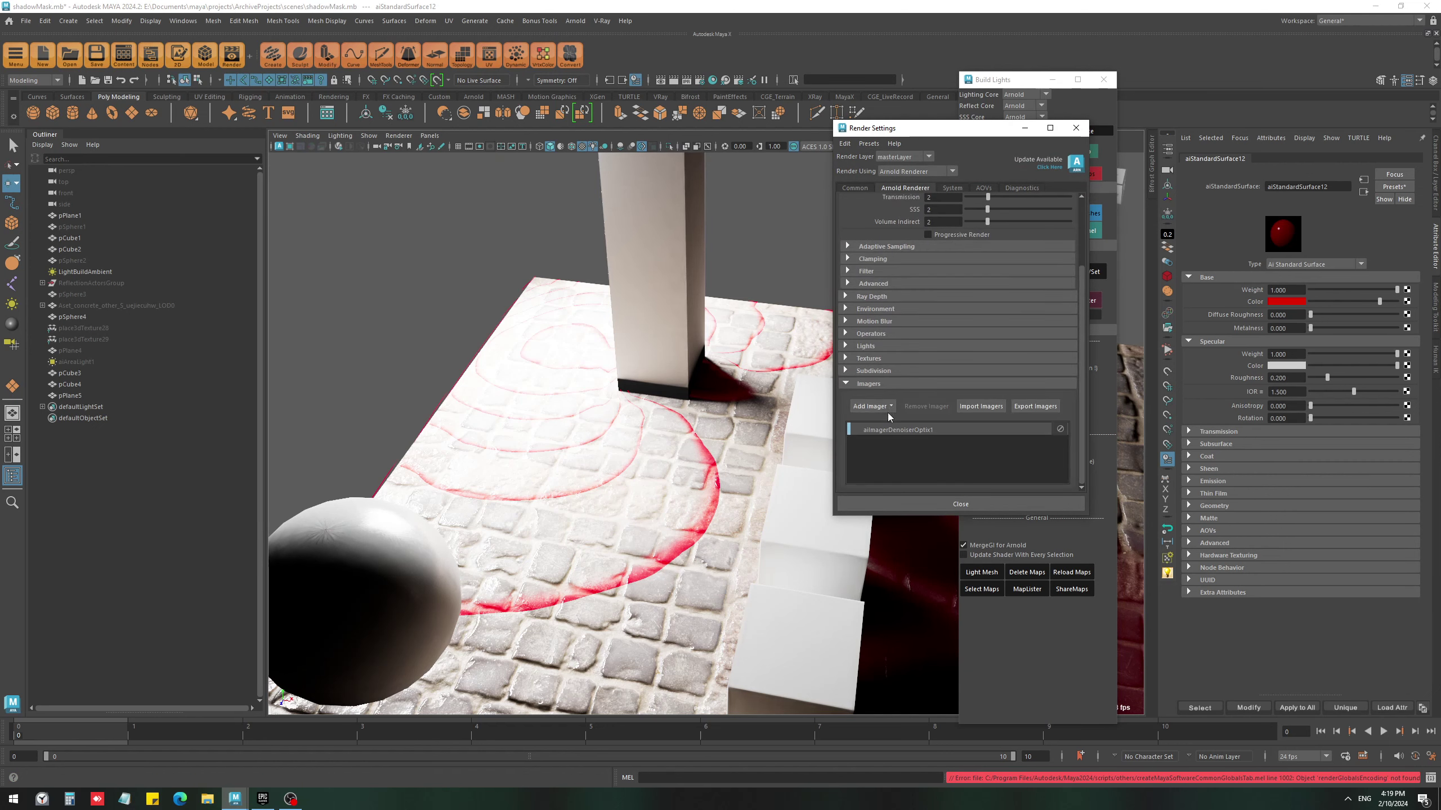
left_click(887, 406)
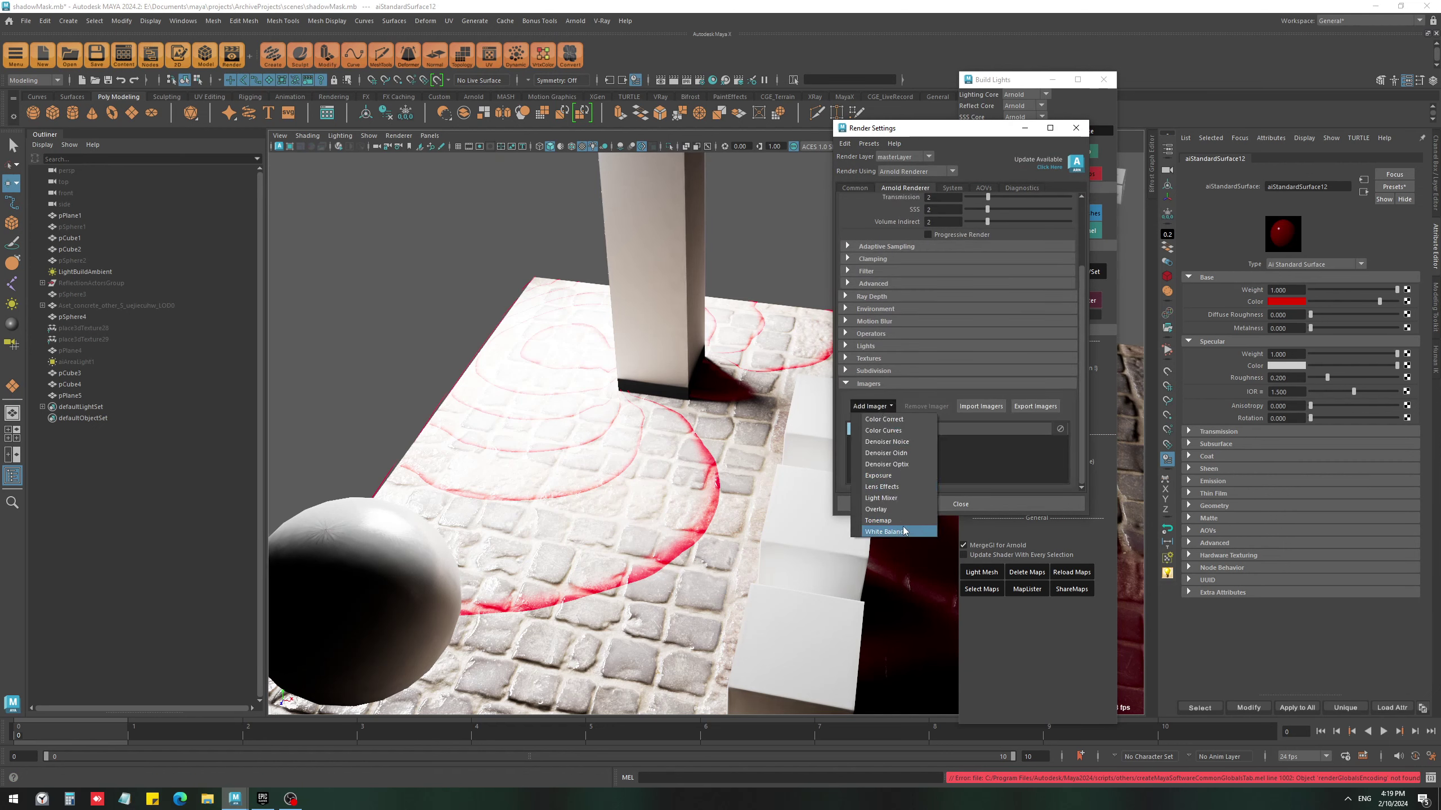
left_click(878, 521)
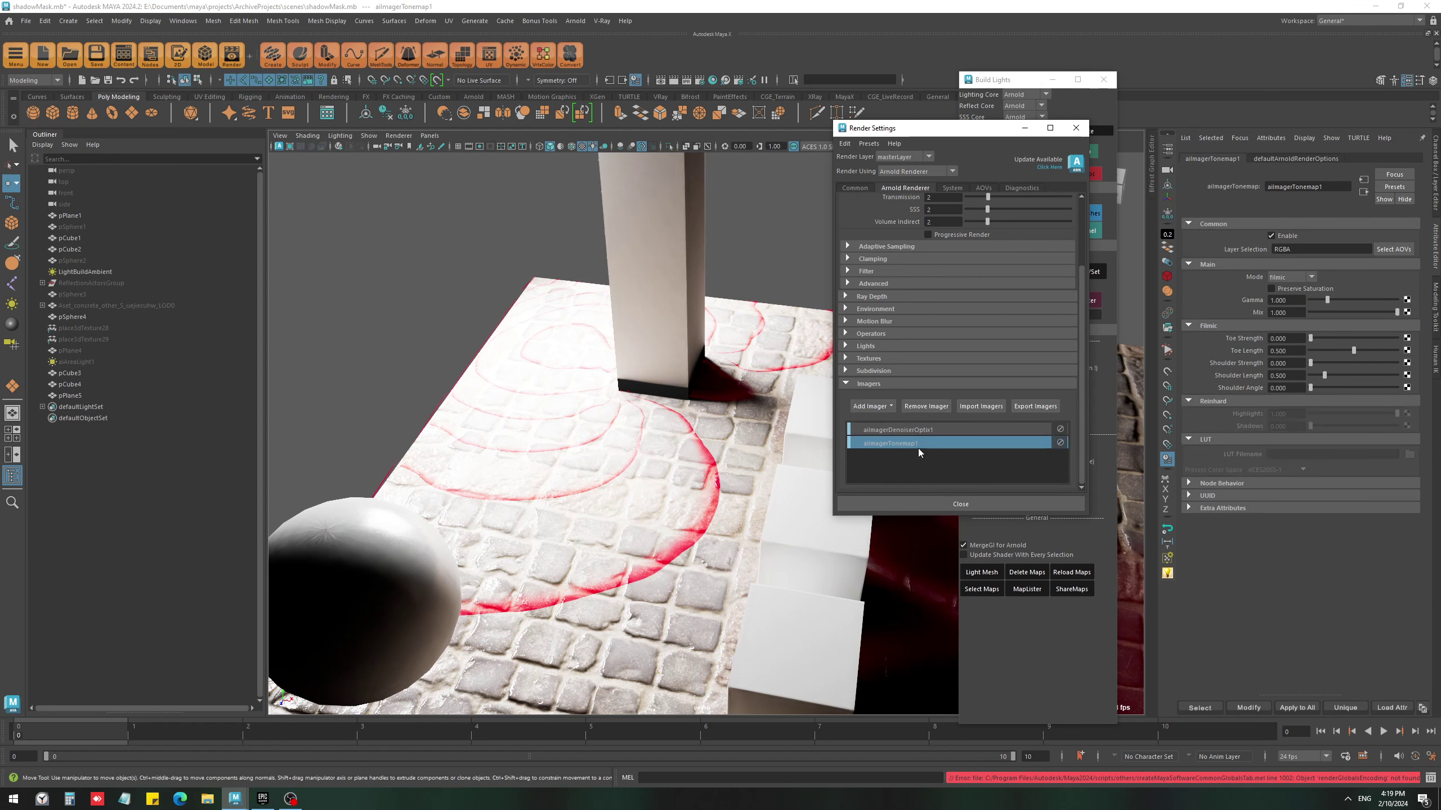
left_click(1309, 277)
left_click(1292, 300)
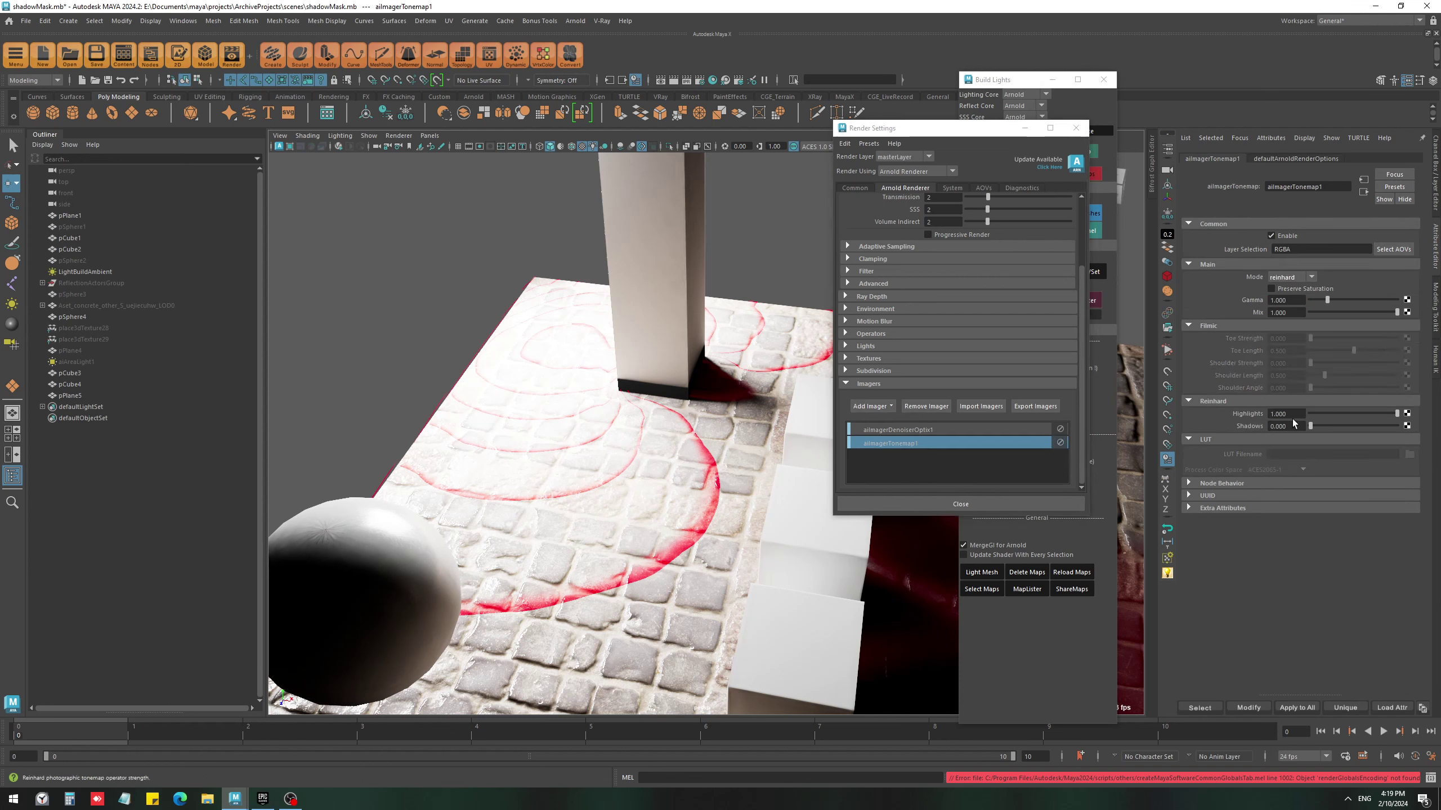
left_click_drag(1396, 414, 1231, 432)
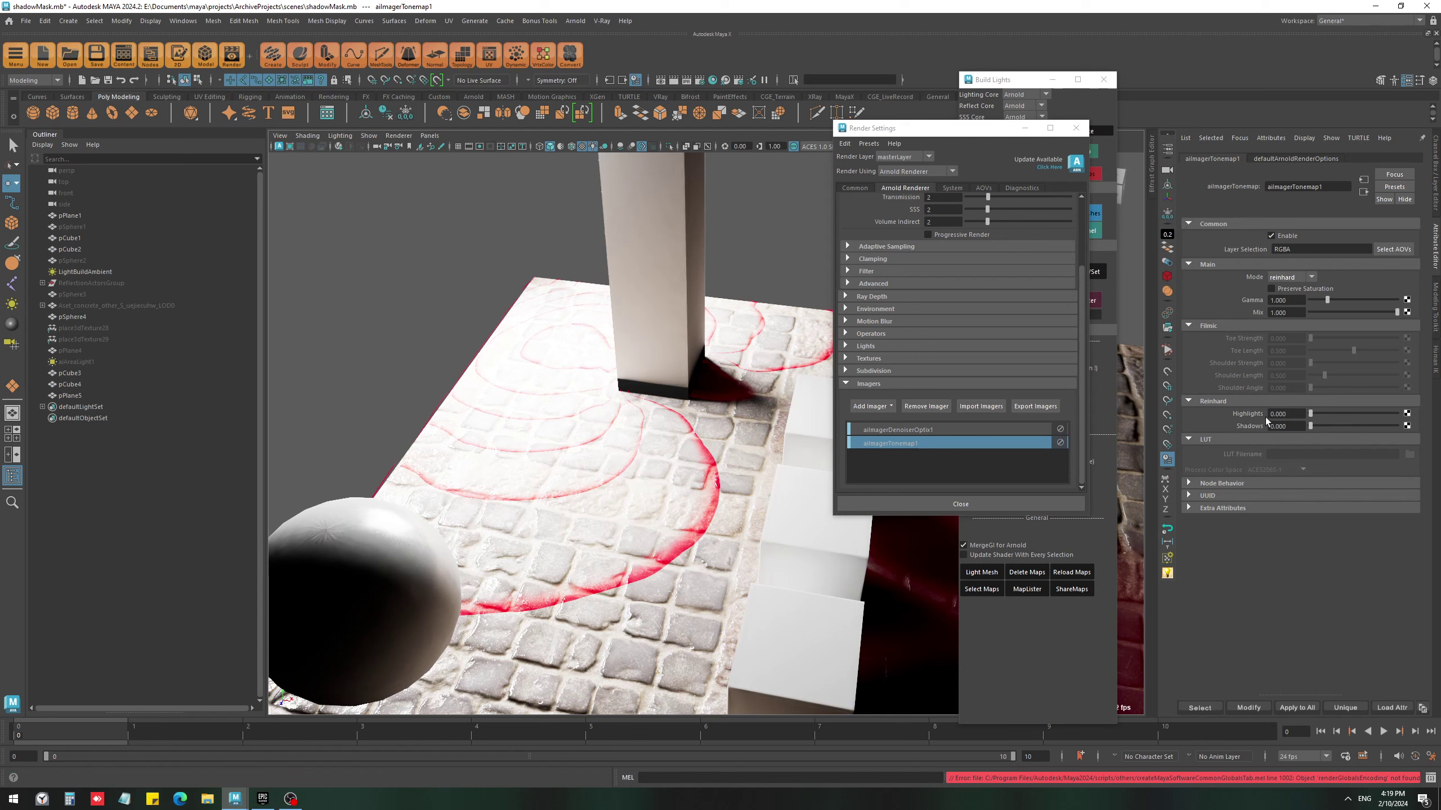
- Rebake the lighting of the mask plane with the tonemap imager active and inspect the result
left_click_drag(572, 499, 631, 449, "alt")
left_click(634, 446)
key("g")
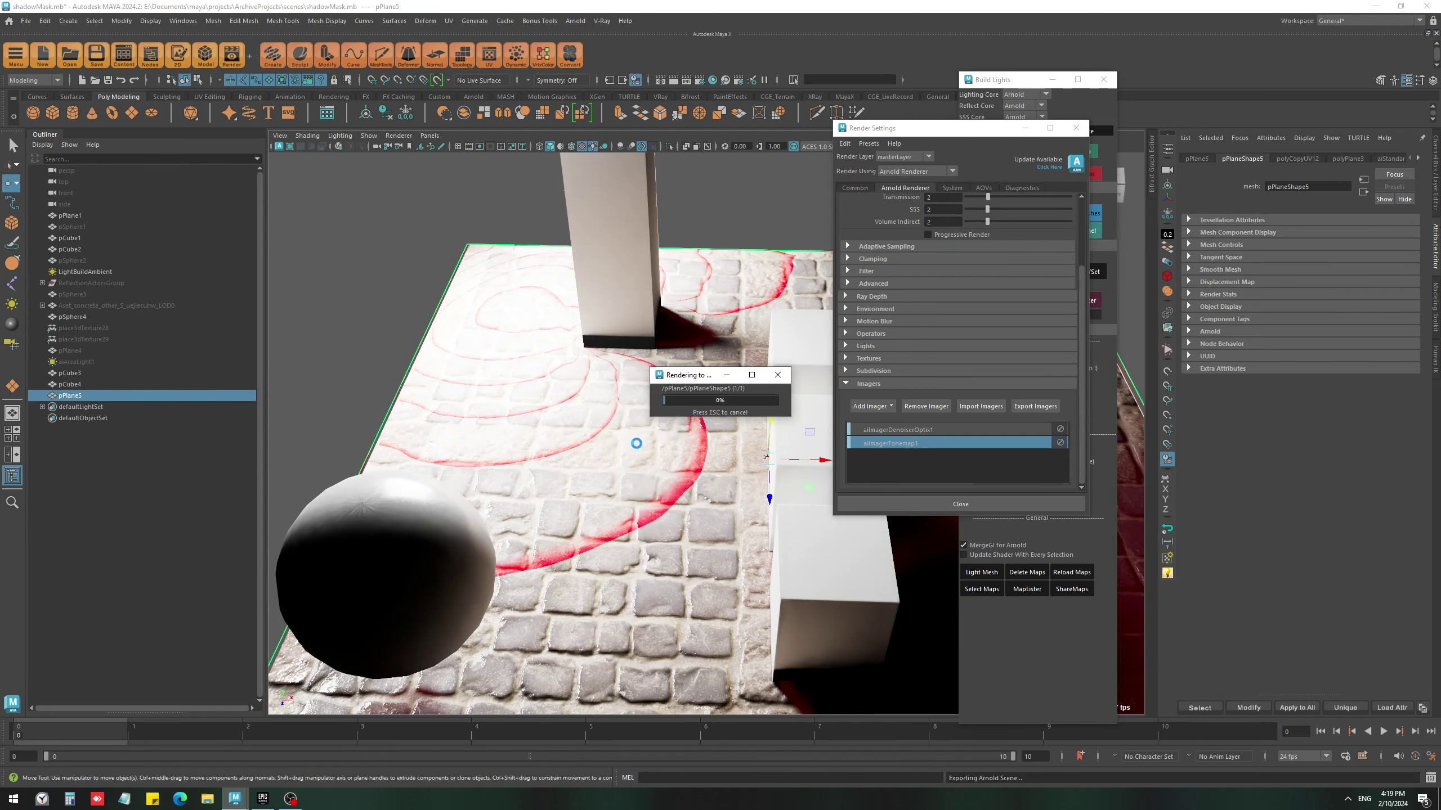
left_click_drag(593, 527, 579, 441, "alt")
left_click_drag(579, 497, 462, 368, "alt")
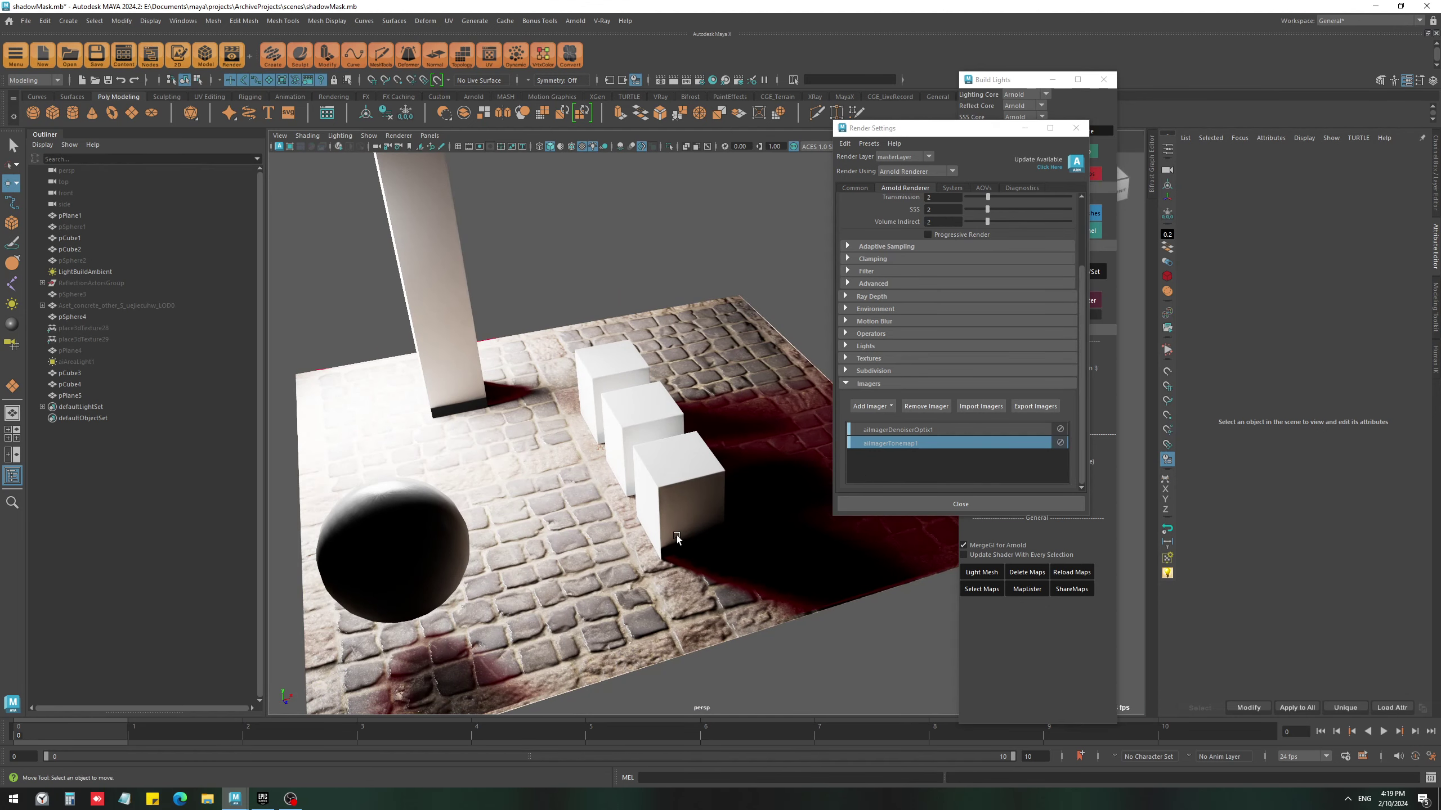
- Try a Shadows value of 0.184 on the tonemap imager, reset it to 0, and close the render settings
left_click(908, 443)
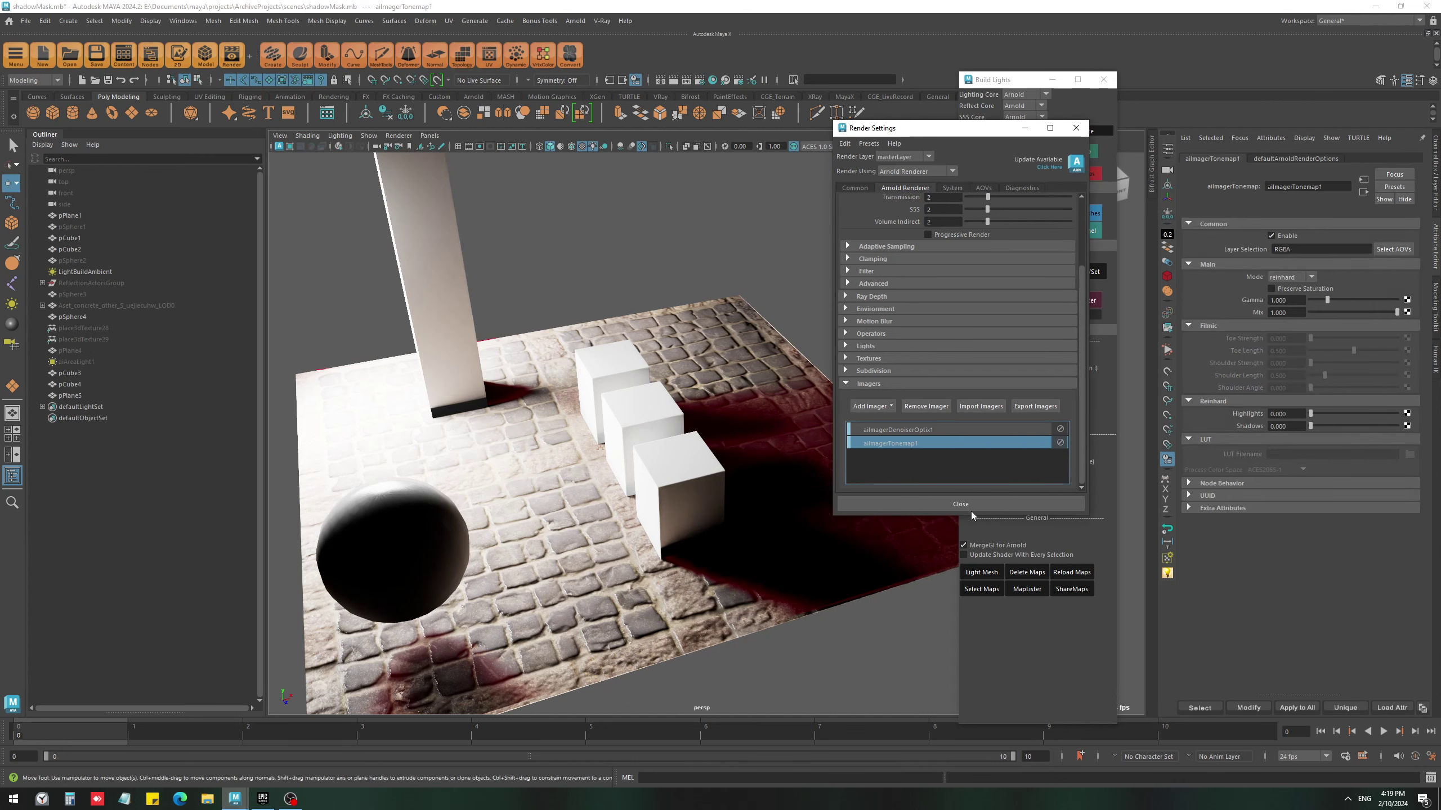
left_click_drag(1314, 425, 1326, 426)
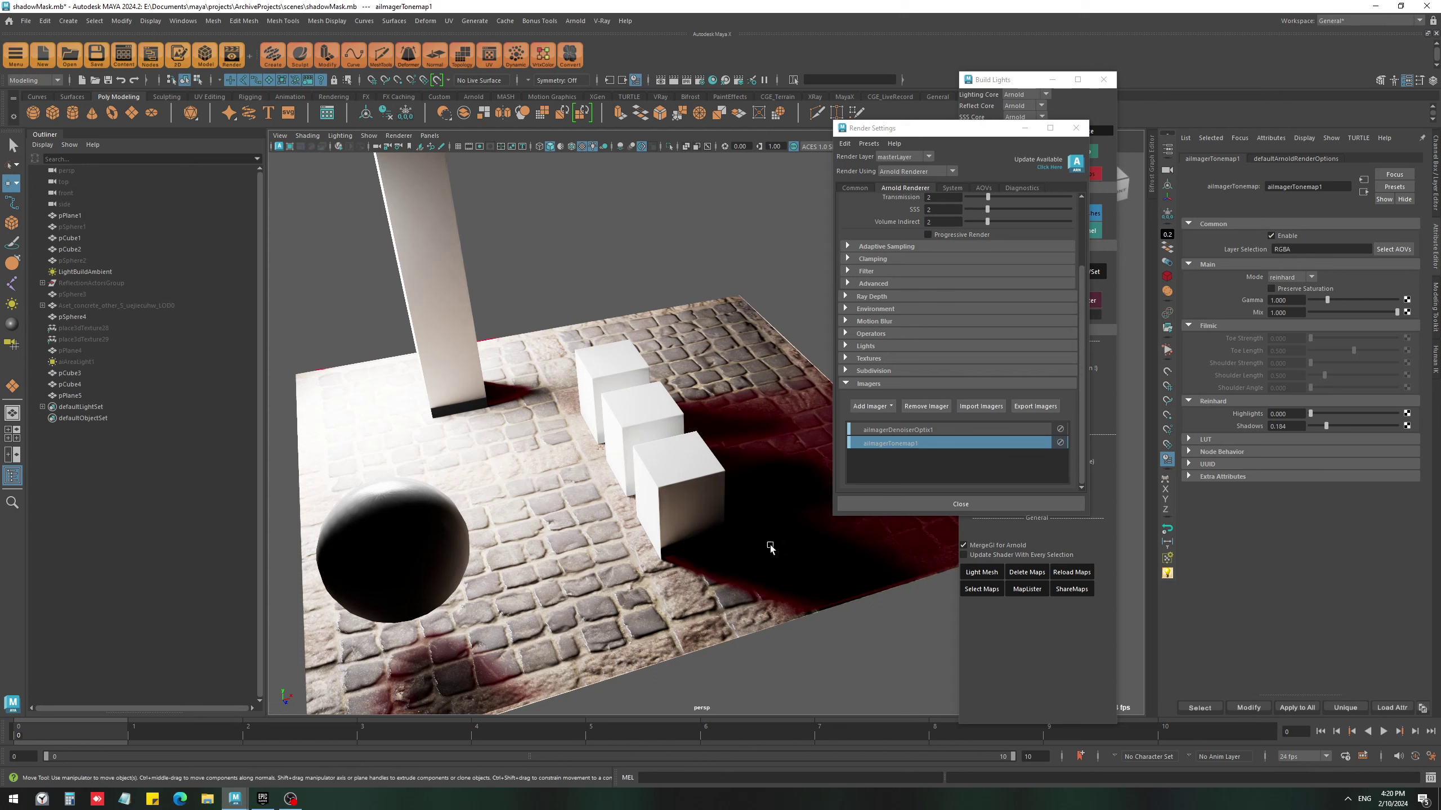
left_click_drag(687, 495, 822, 536, "alt")
left_click_drag(1325, 426, 1310, 426)
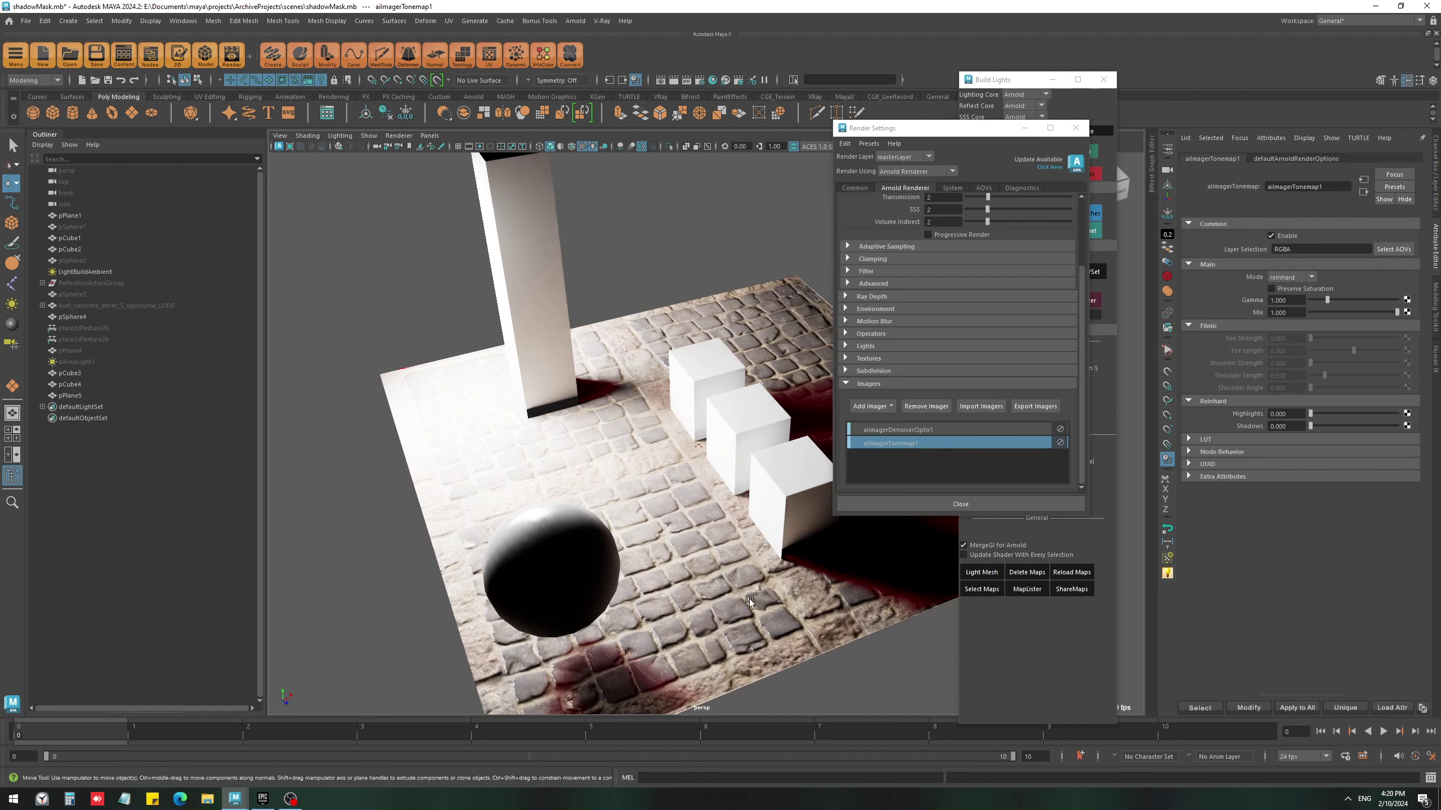
left_click(873, 503)
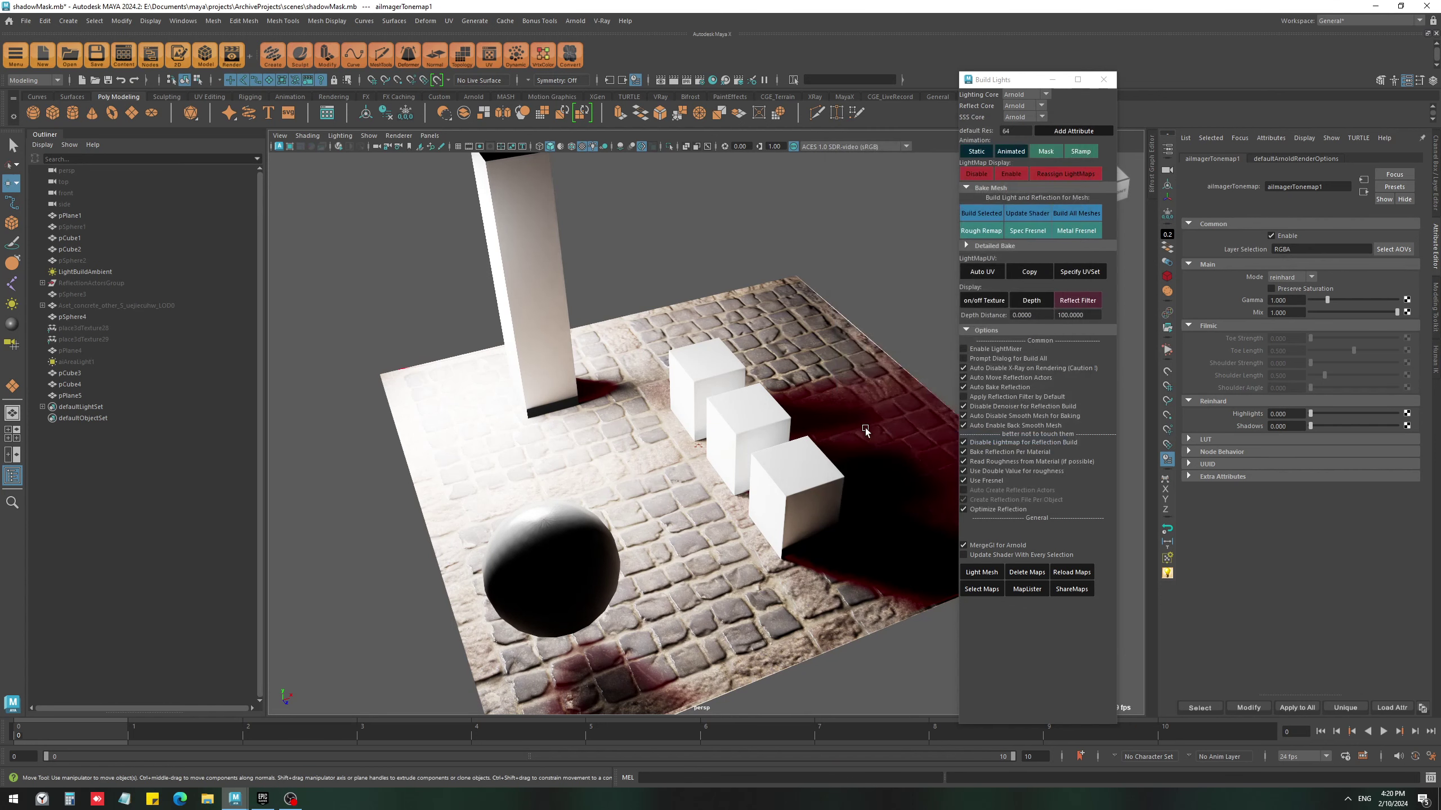
- Play the animation through to frame 10 to check the floor shadows as the sphere moves
left_click(865, 381)
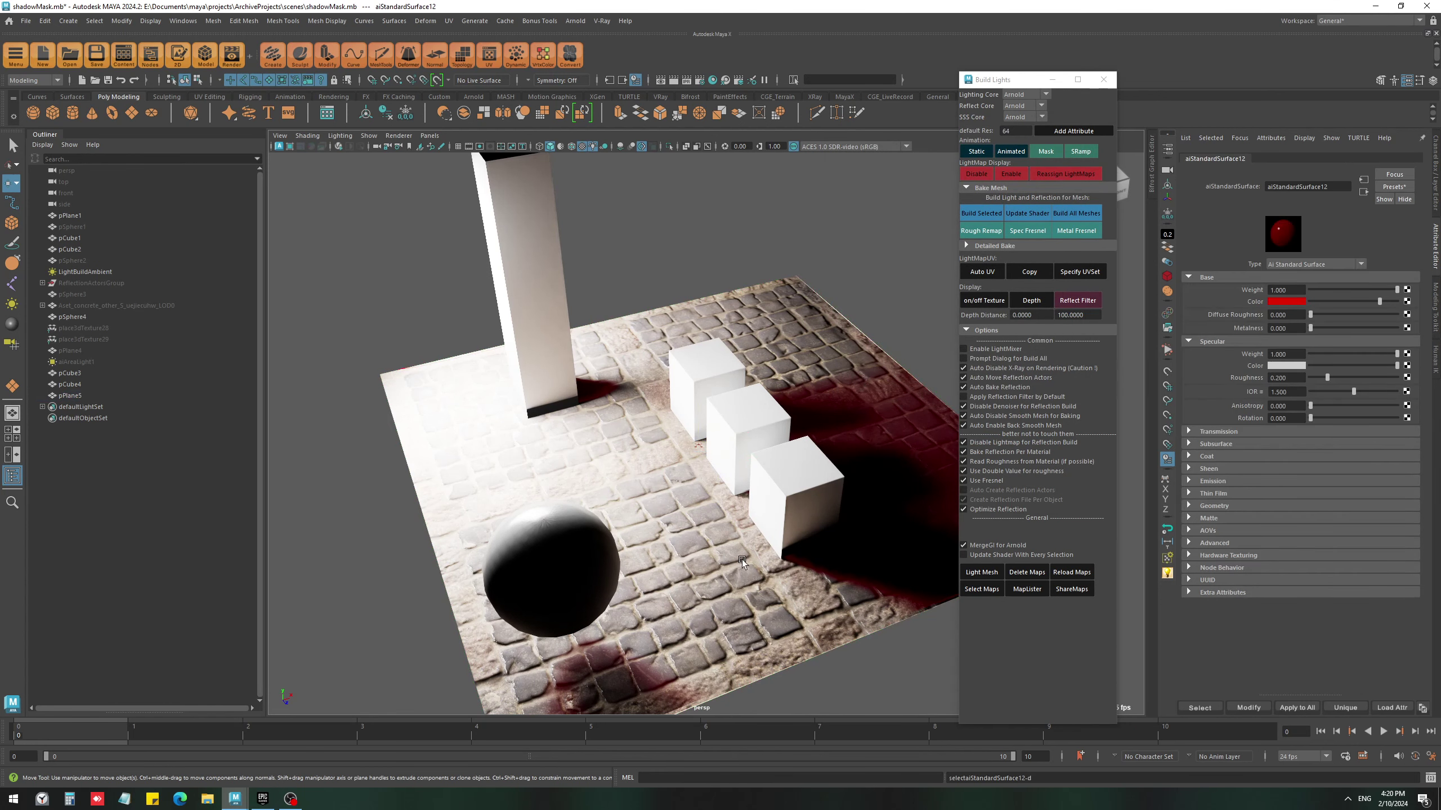
left_click(649, 554)
key("alt+h")
key("ctrl+shift+h")
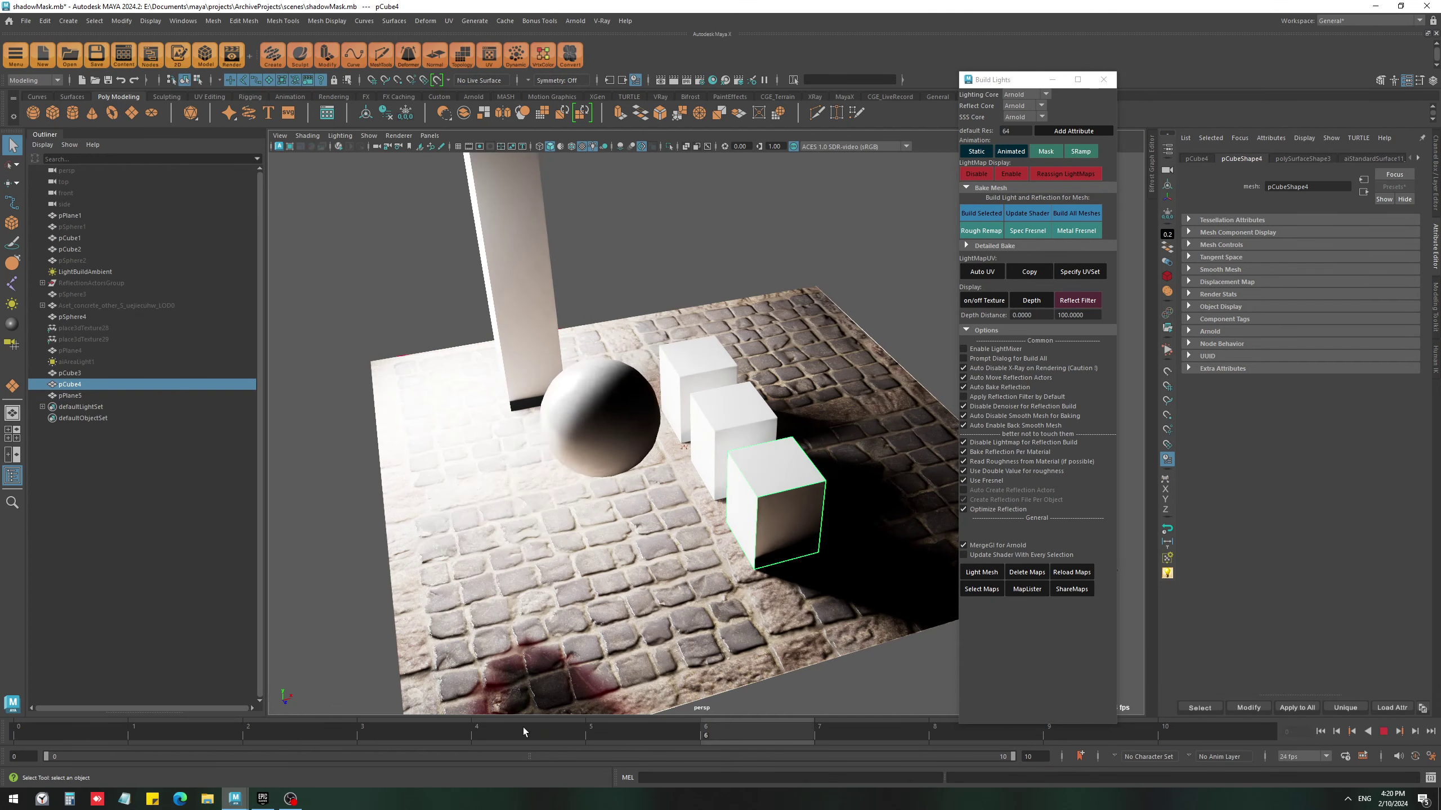
key("alt+v")
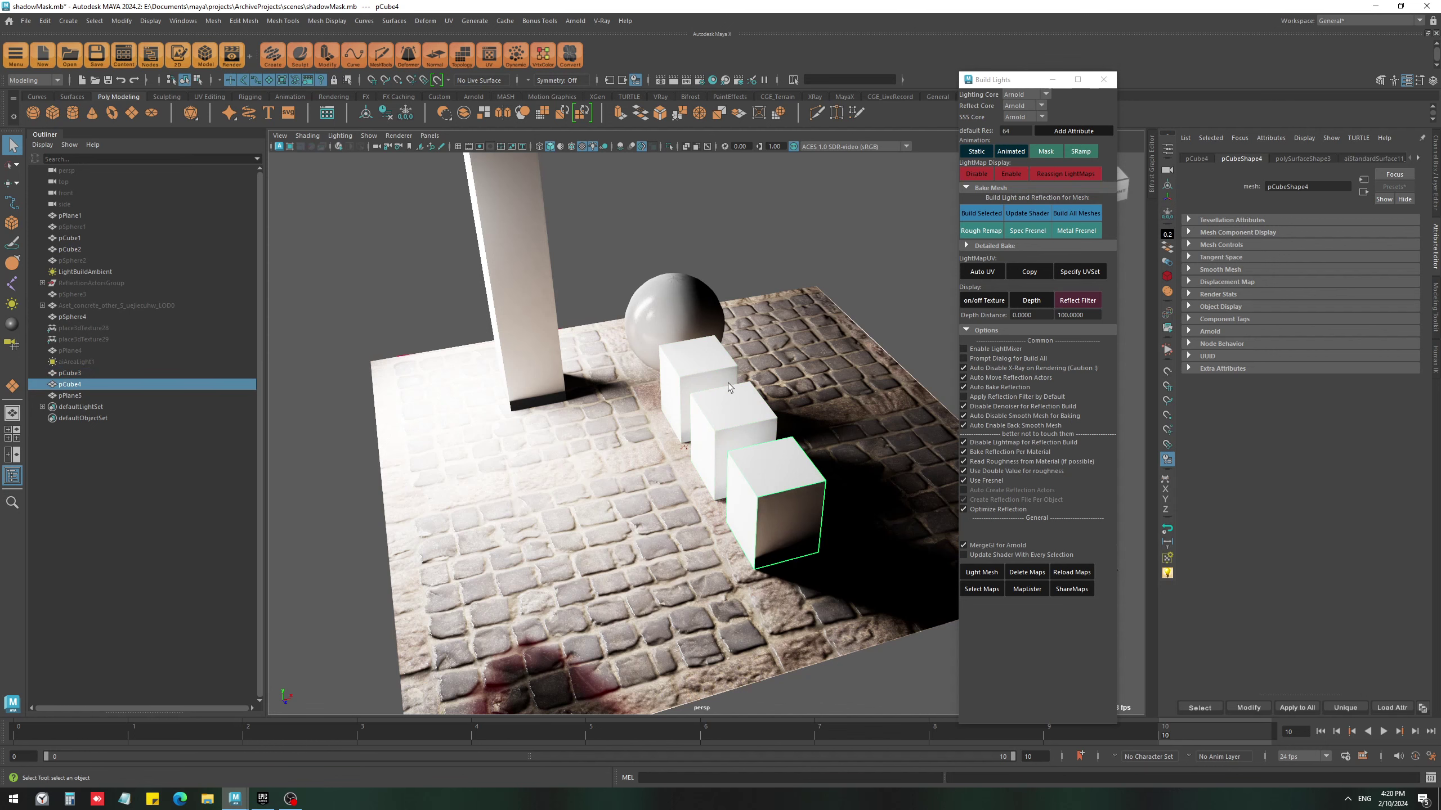
- Combine duplicates of the three cubes with the mask plane, and assign the combined mesh a new Standard Material
left_click(728, 431, "shift")
left_click(697, 358, "shift")
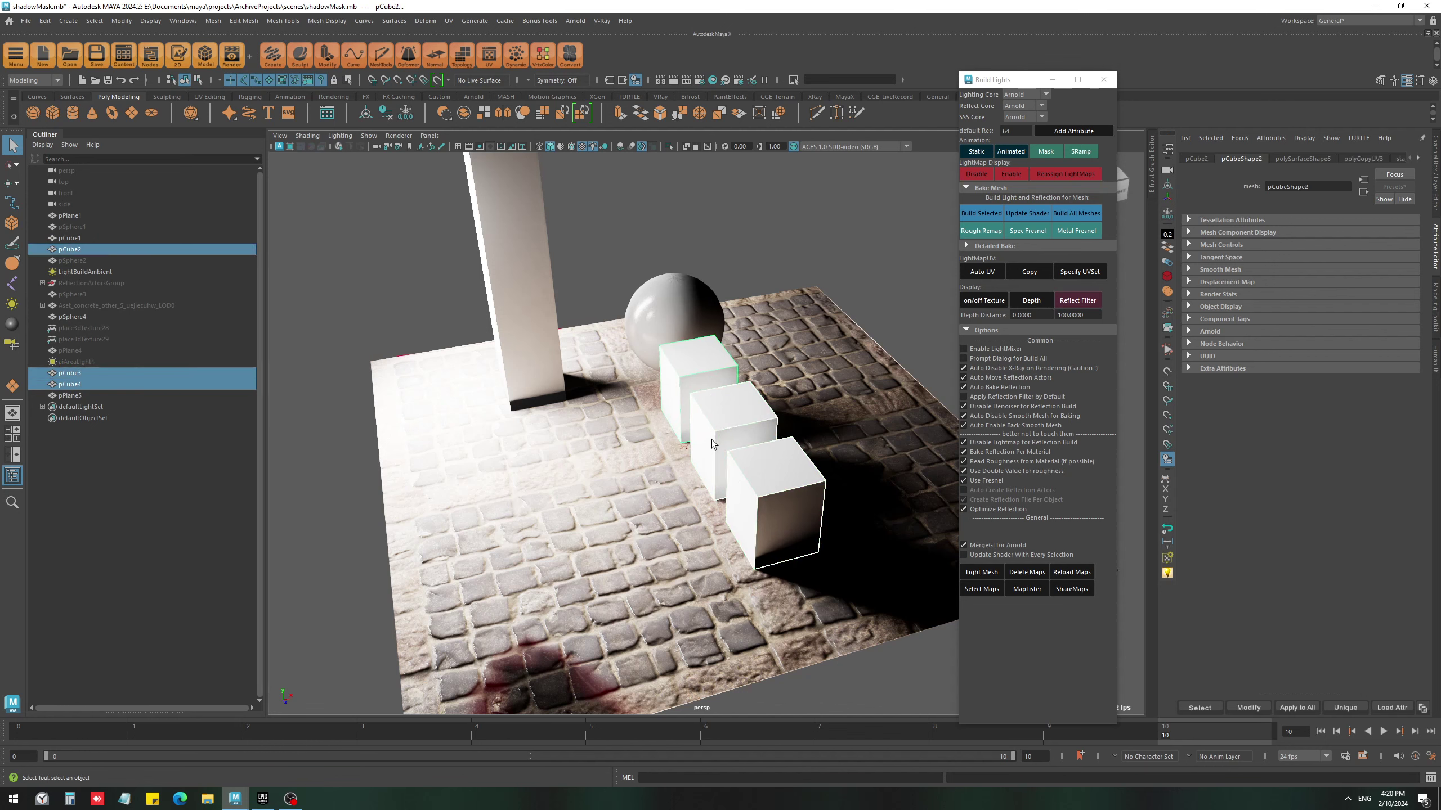
key("ctrl+d")
left_click(608, 454, "shift")
right_click_drag(601, 407, 584, 656, "shift")
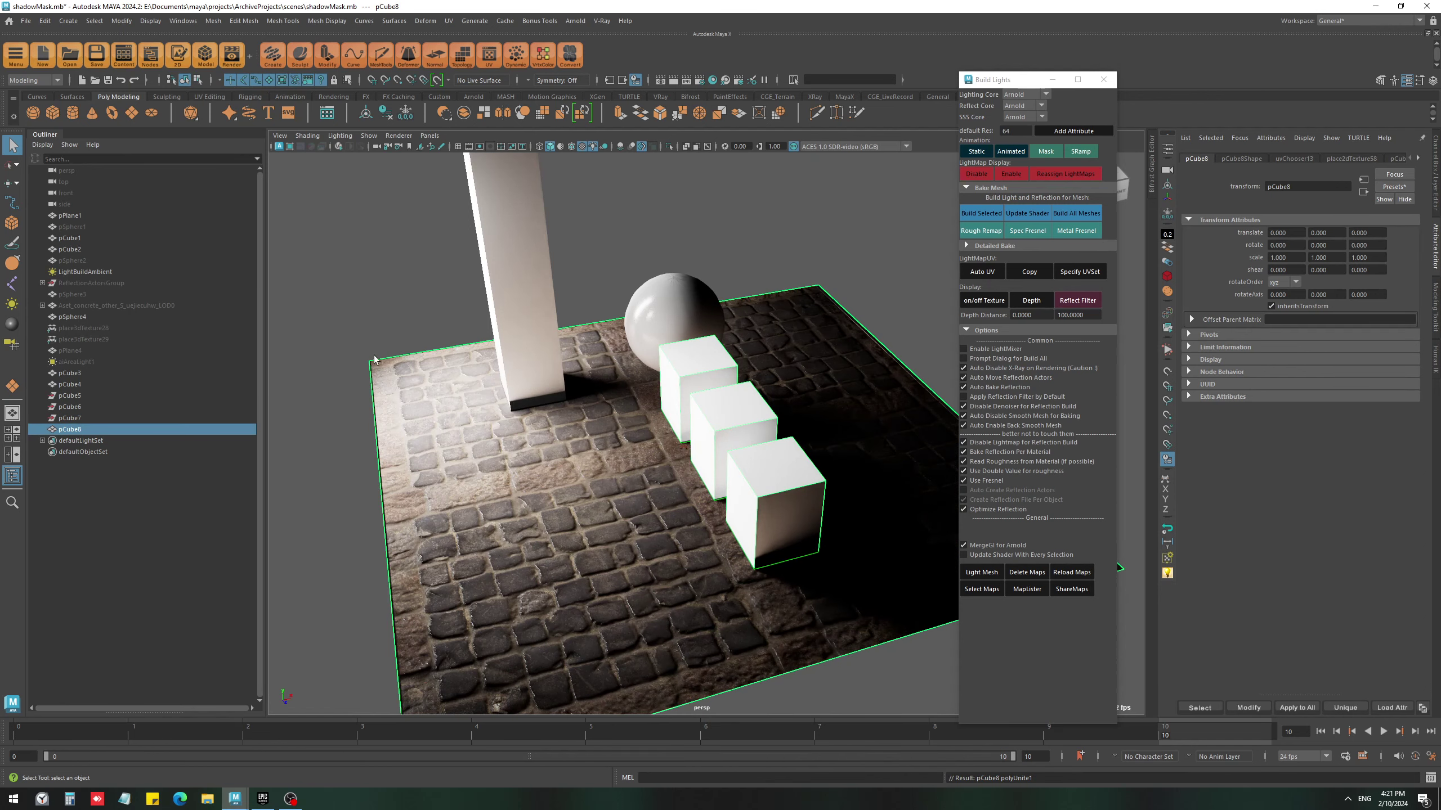
left_click(12, 325)
left_click(56, 363)
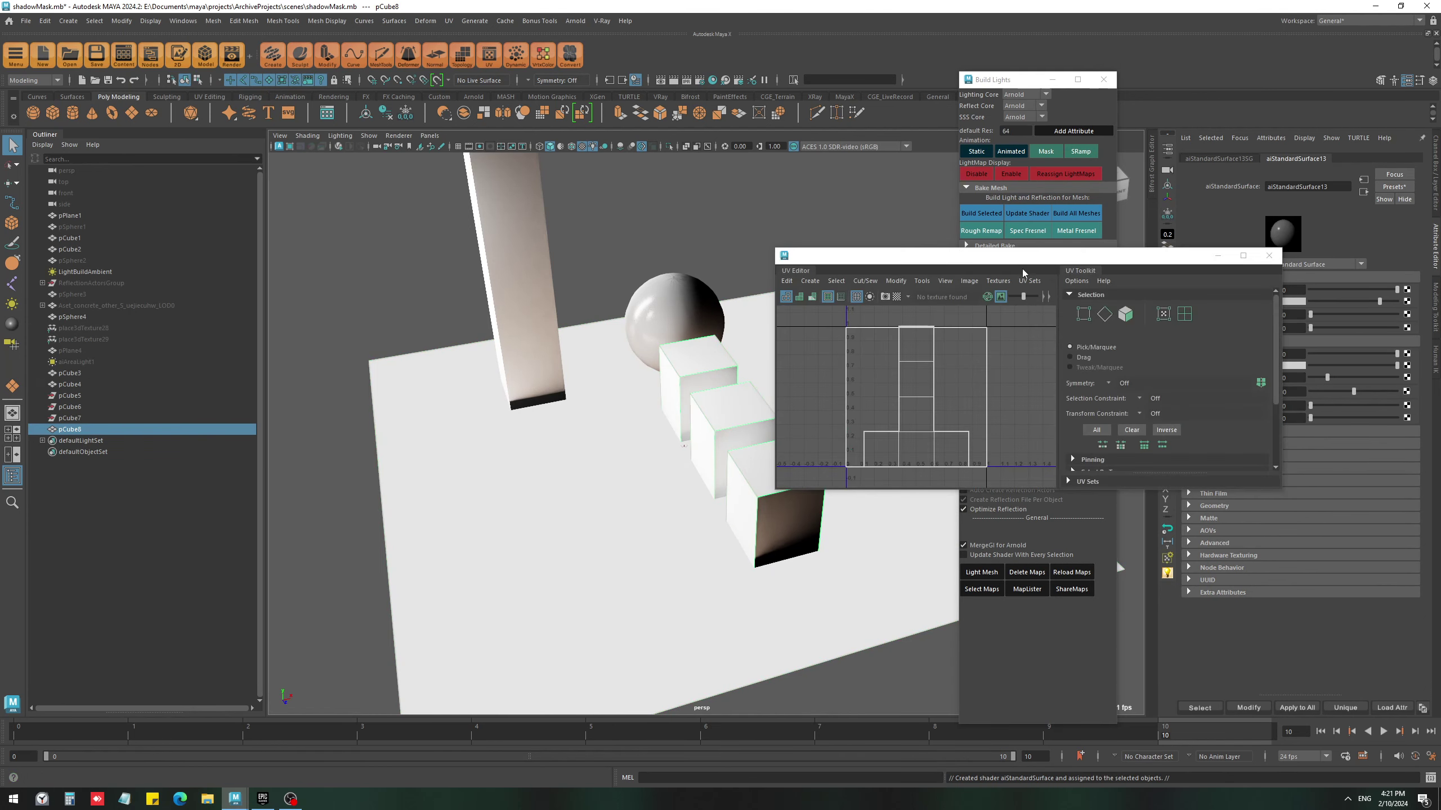
- Apply automatic UV mapping to the combined mesh on the map1 UV set, and return to object mode
left_click(1028, 280)
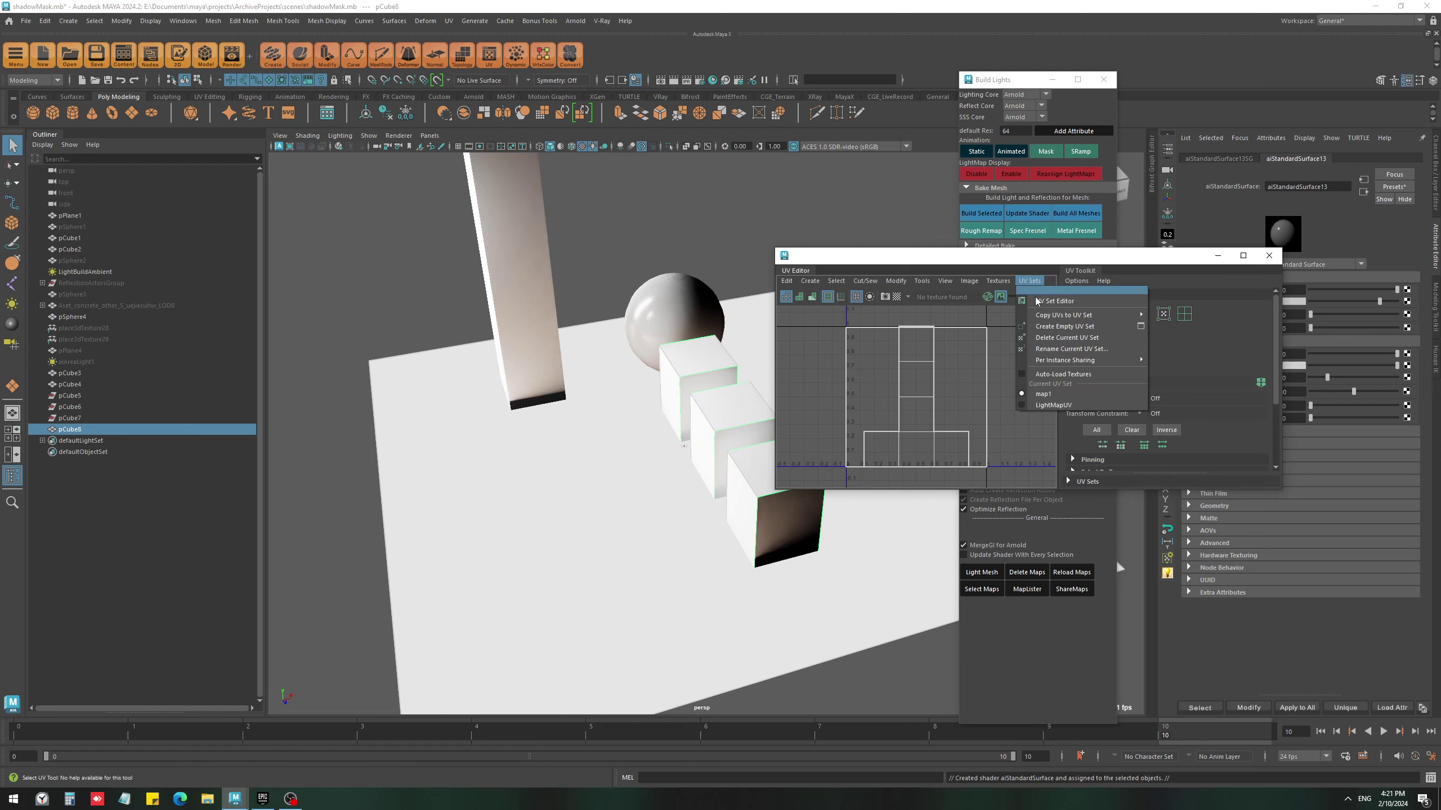
left_click(1050, 396)
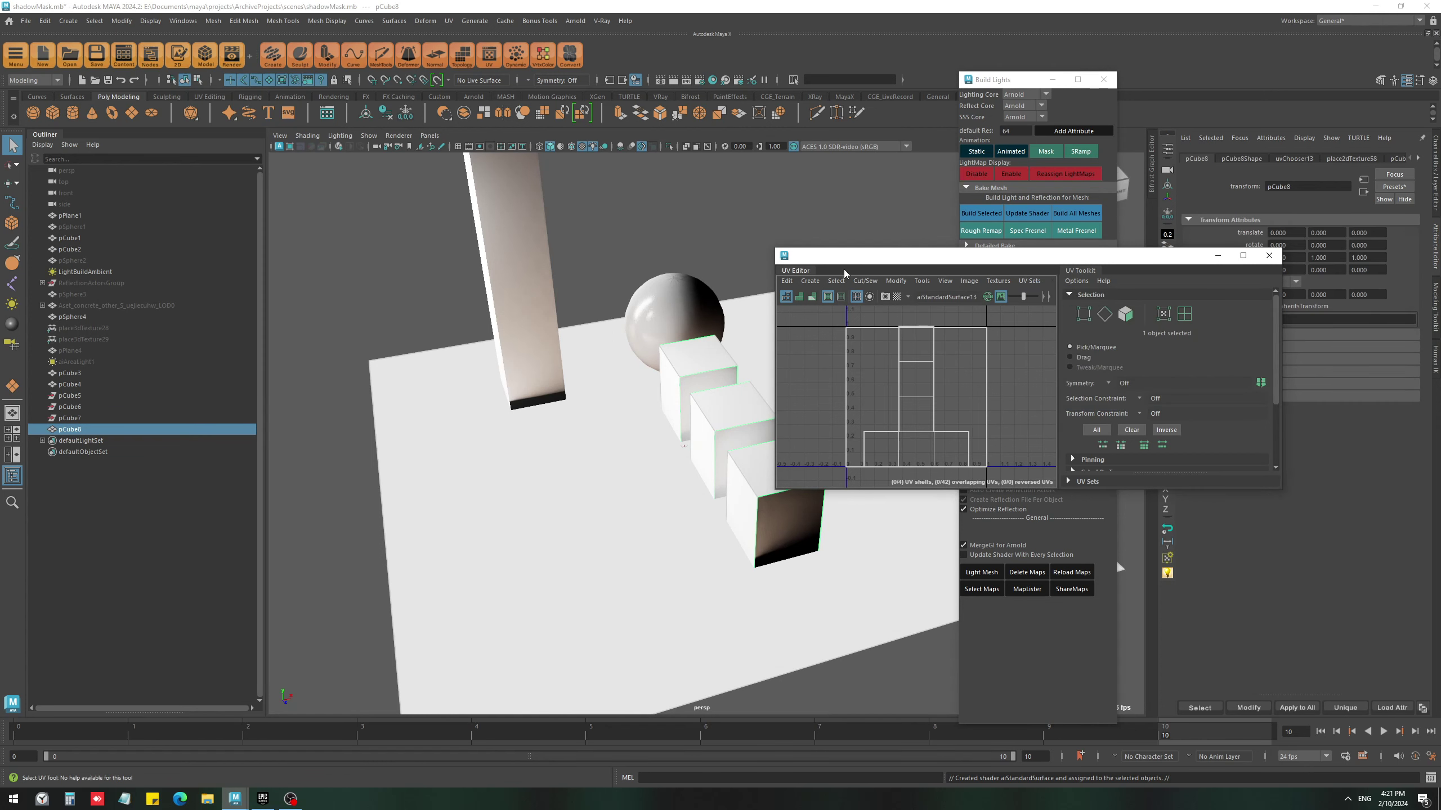
left_click(815, 283)
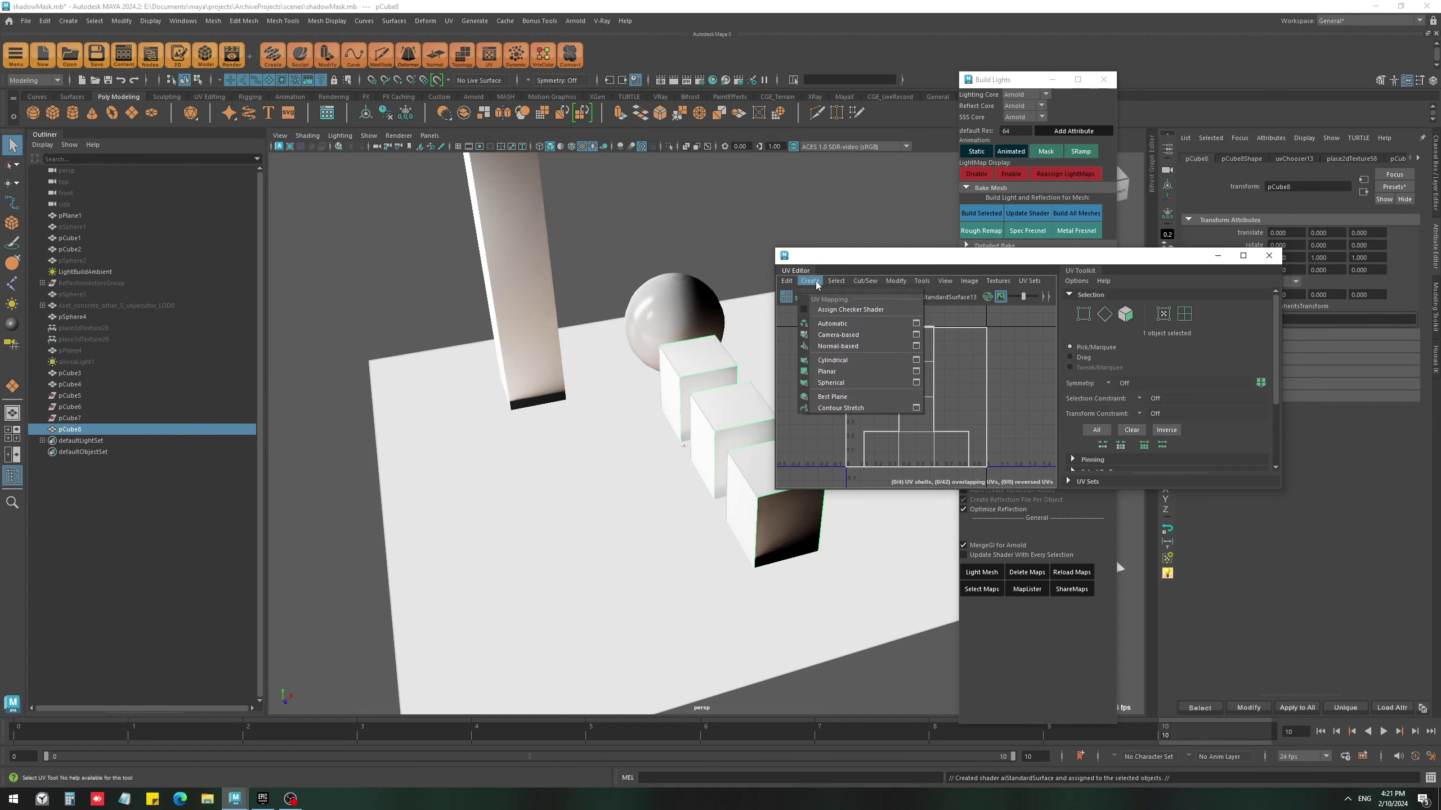
left_click(832, 323)
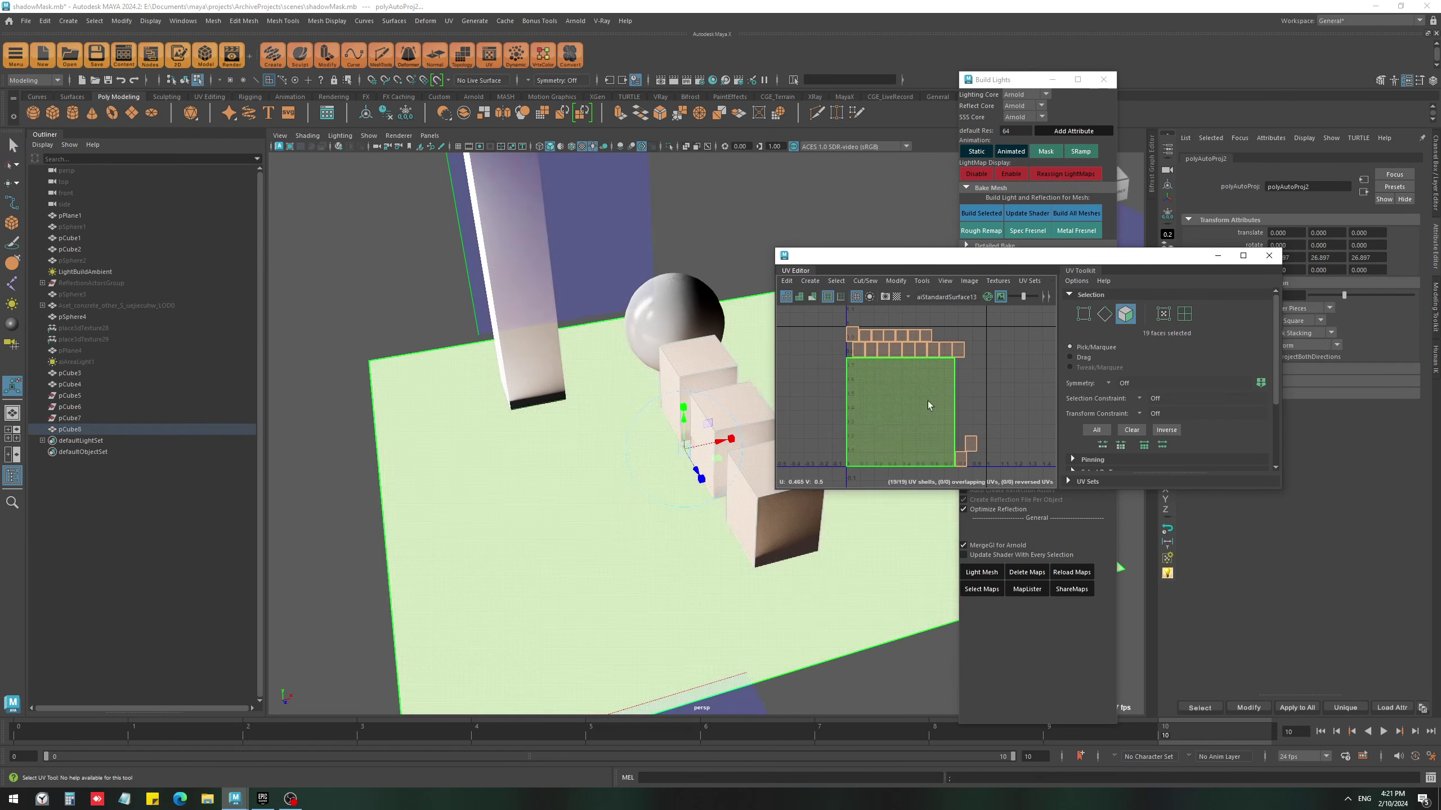
right_click_drag(905, 341, 942, 341)
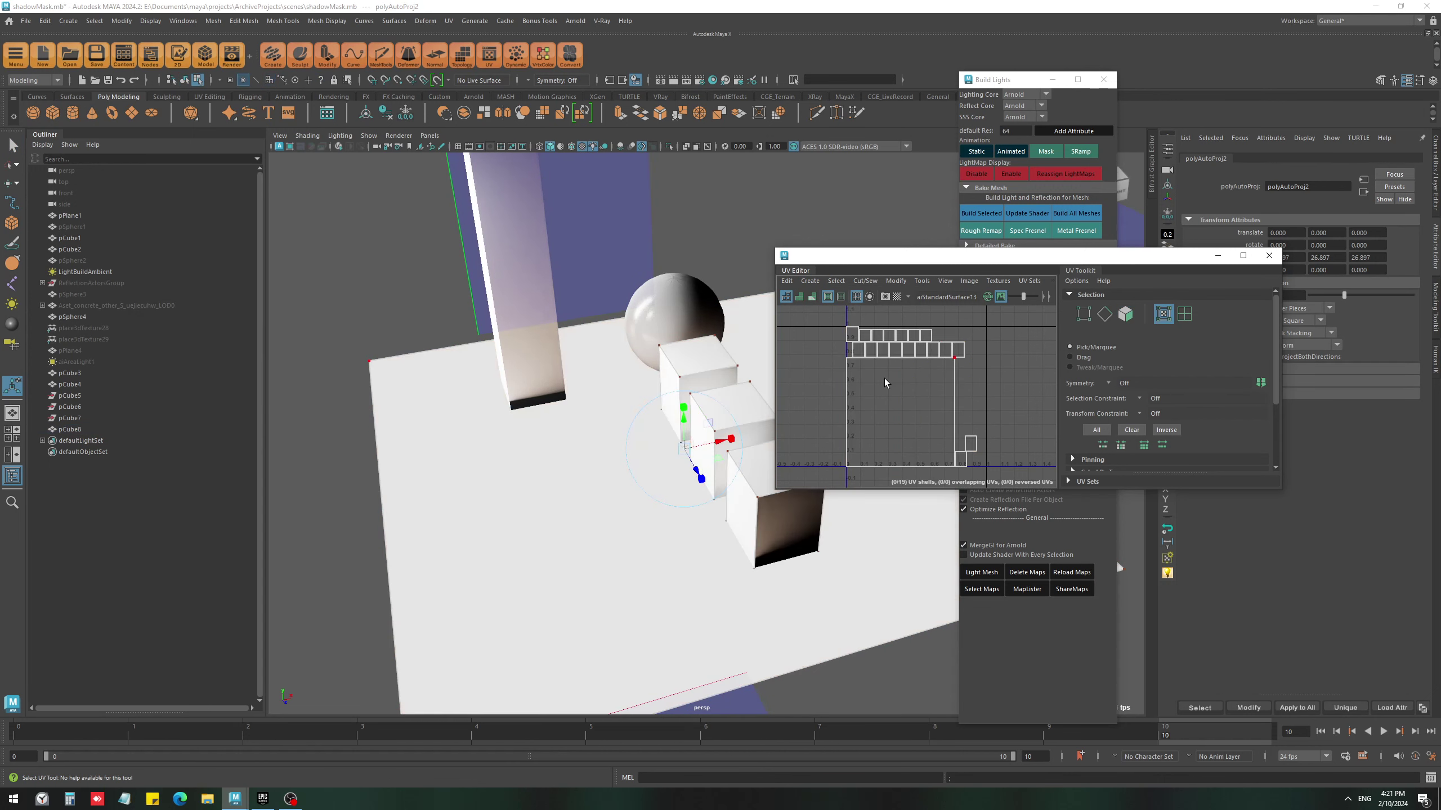
right_click_drag(513, 460, 740, 503)
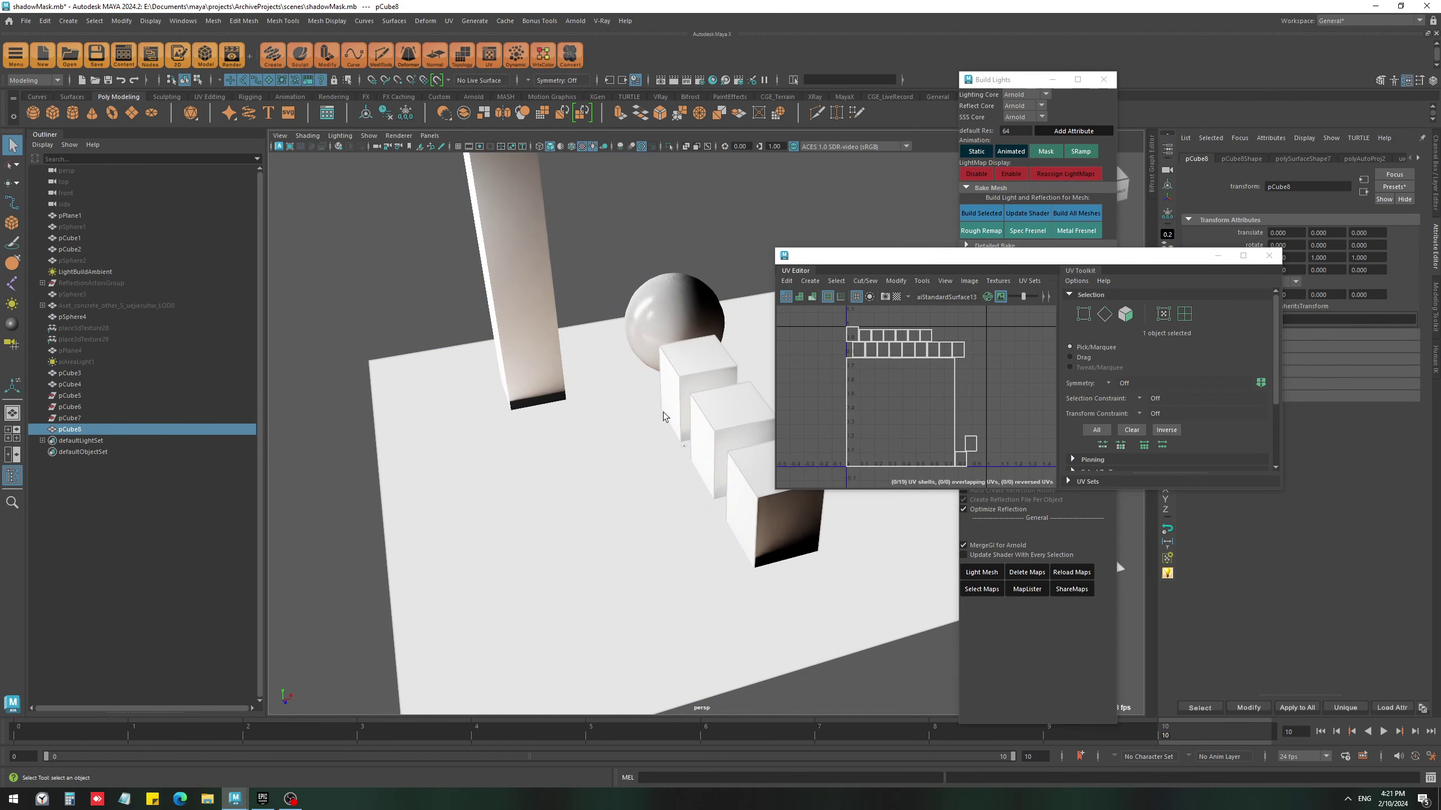
left_click(1268, 255)
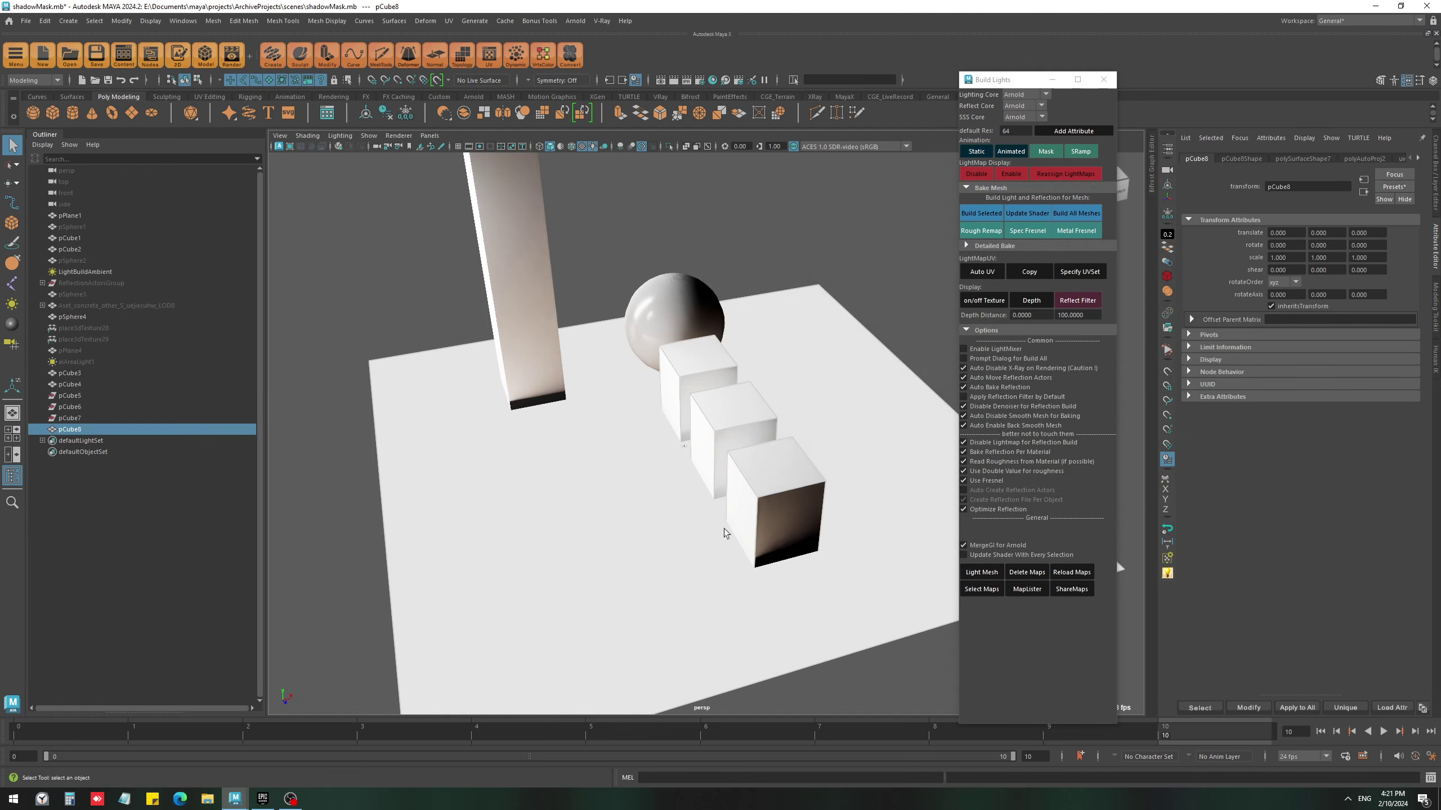
- Delete the bottom faces of the three cubes in the combined mesh and lay out its UVs again
left_click_drag(745, 482, 794, 502, "alt")
key("F11")
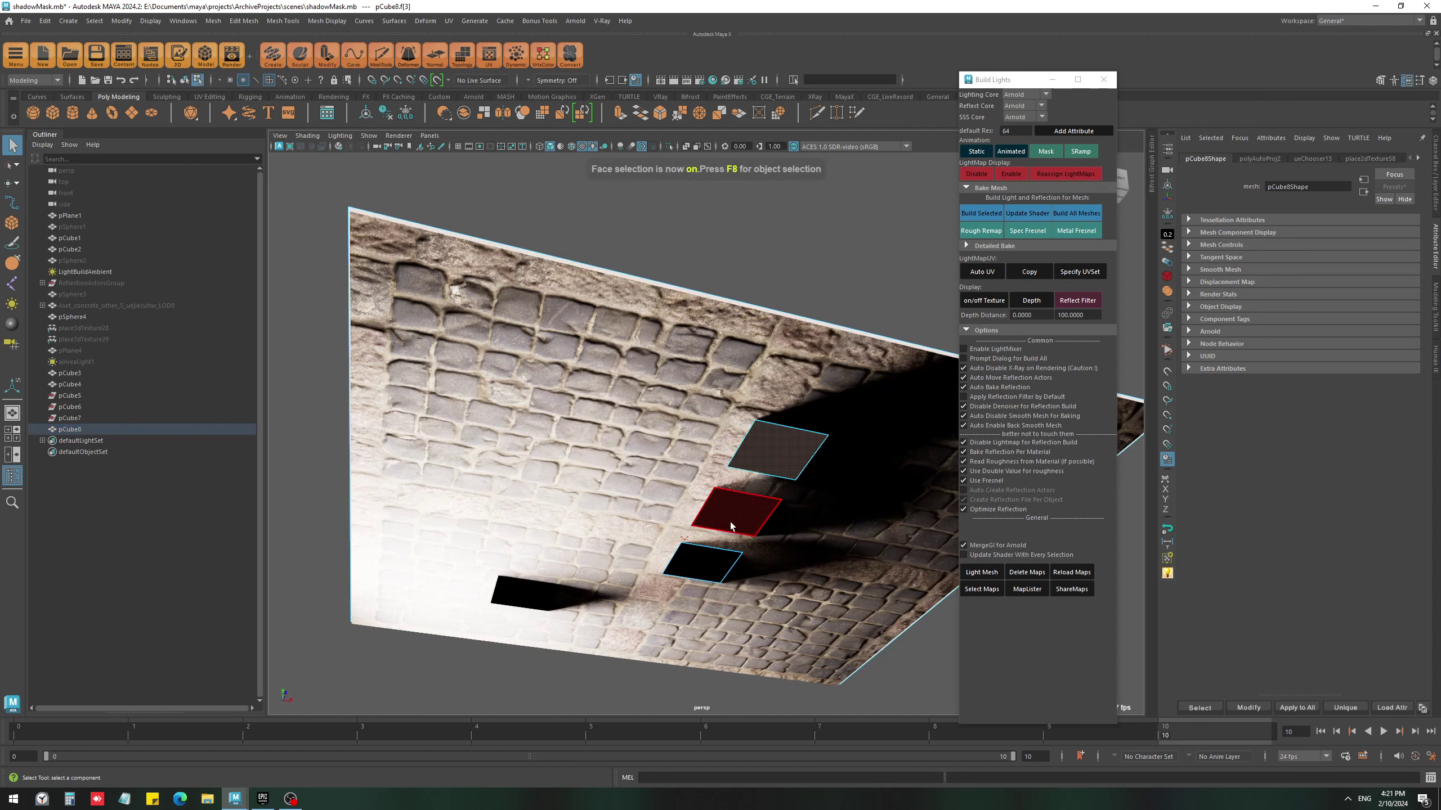
key("F8")
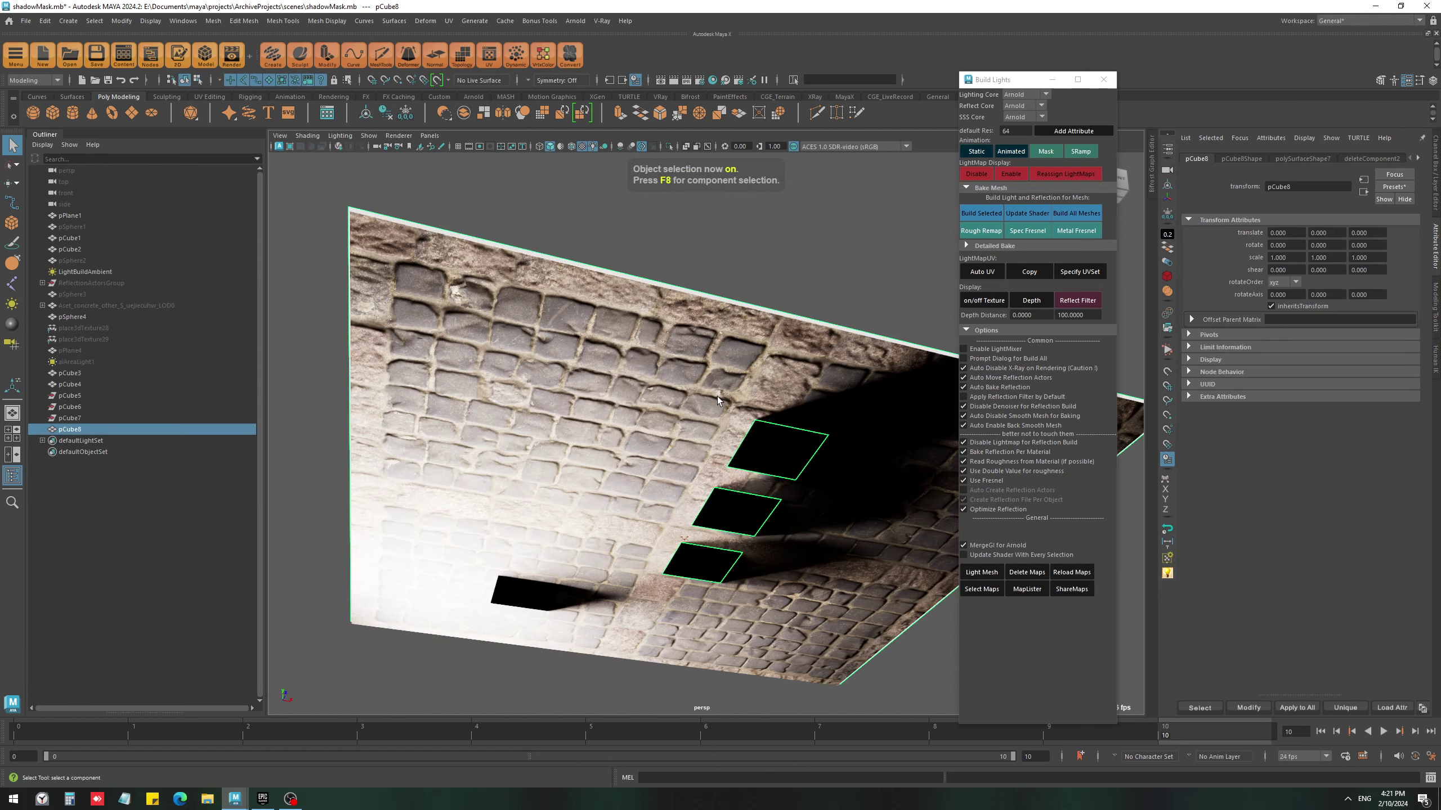
left_click_drag(763, 363, 761, 431, "alt")
right_click_drag(760, 431, 781, 428, "shift")
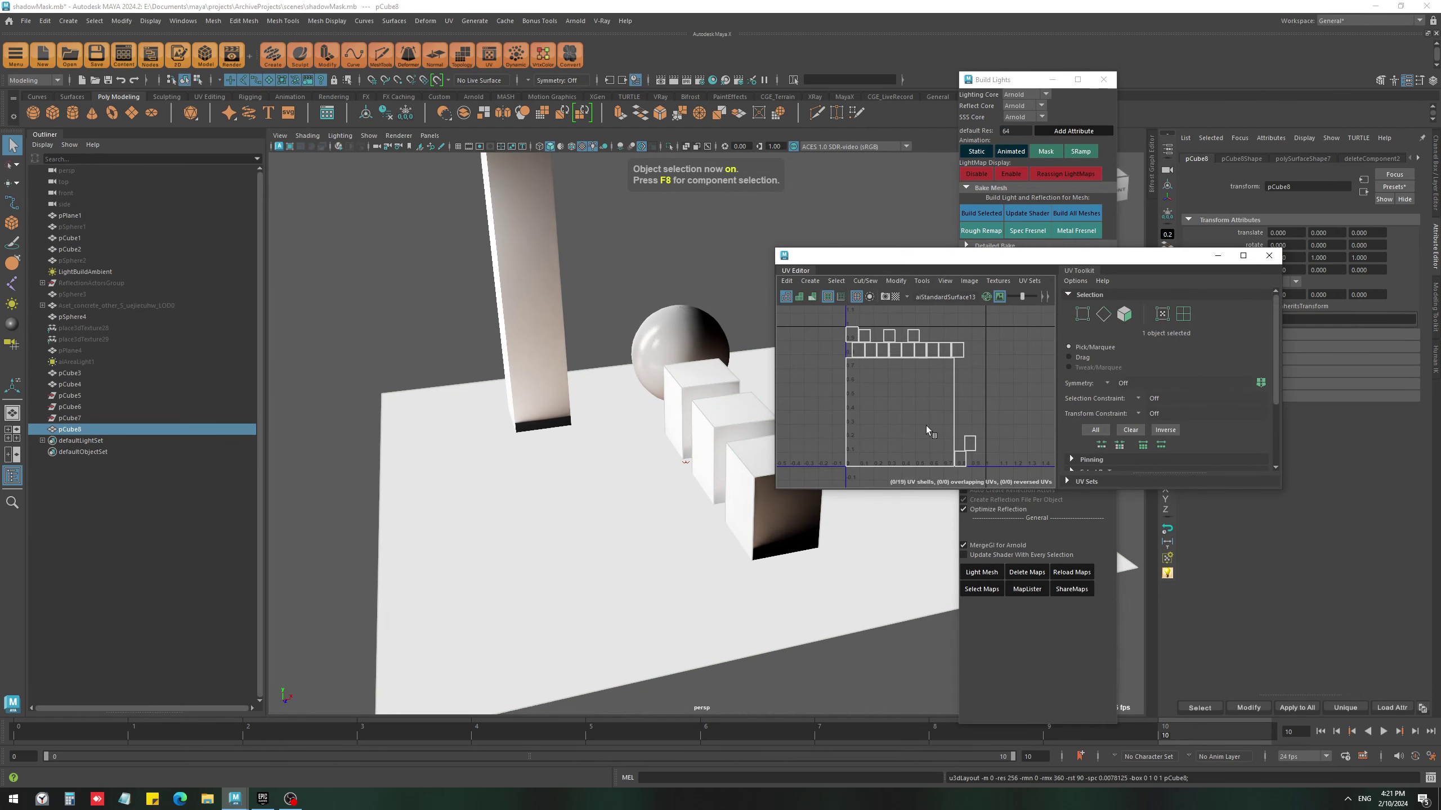
- Close the UV editor and bake the combined cube-and-floor mask mesh with Build Selected
left_click(1266, 256)
left_click_drag(657, 503, 690, 514, "alt")
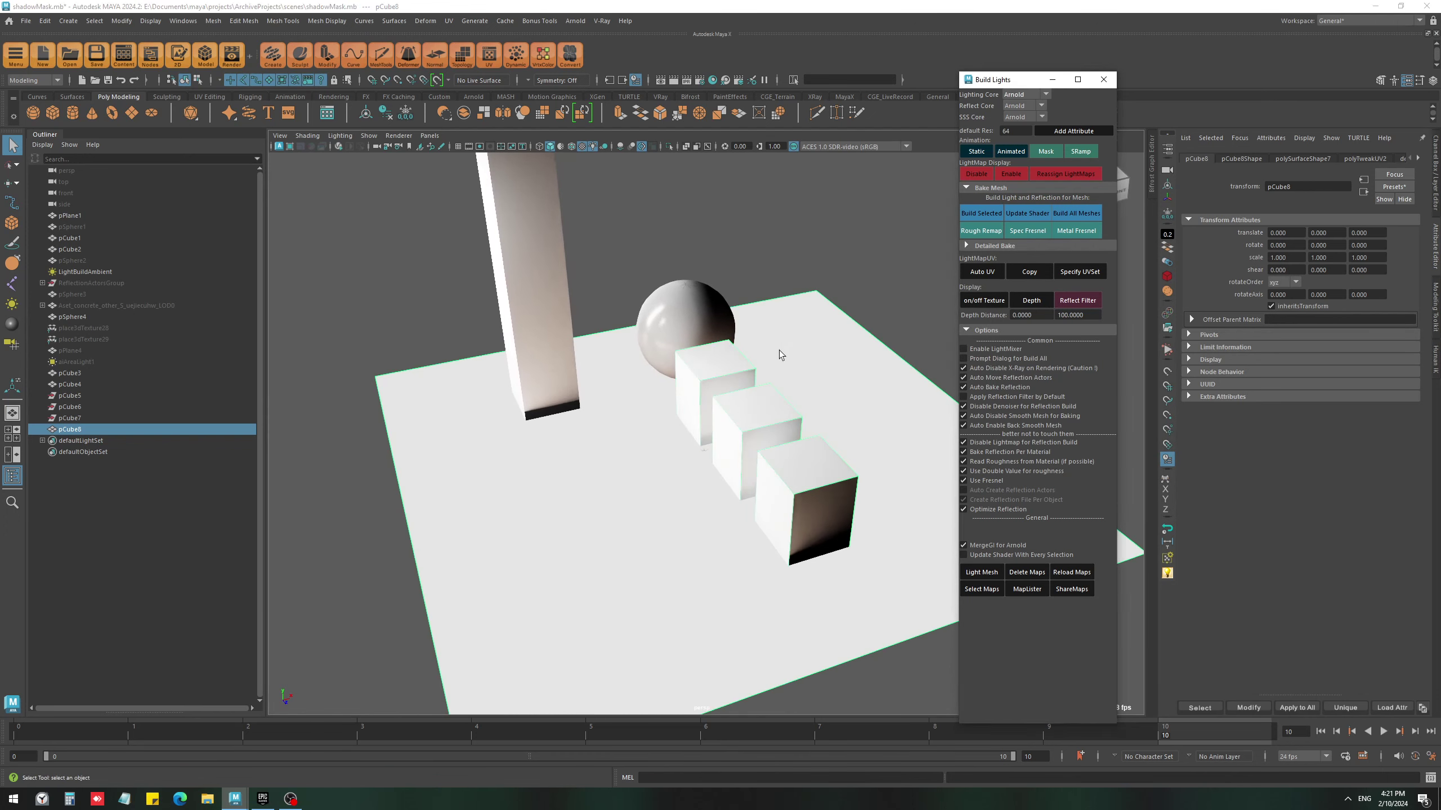
left_click(981, 213)
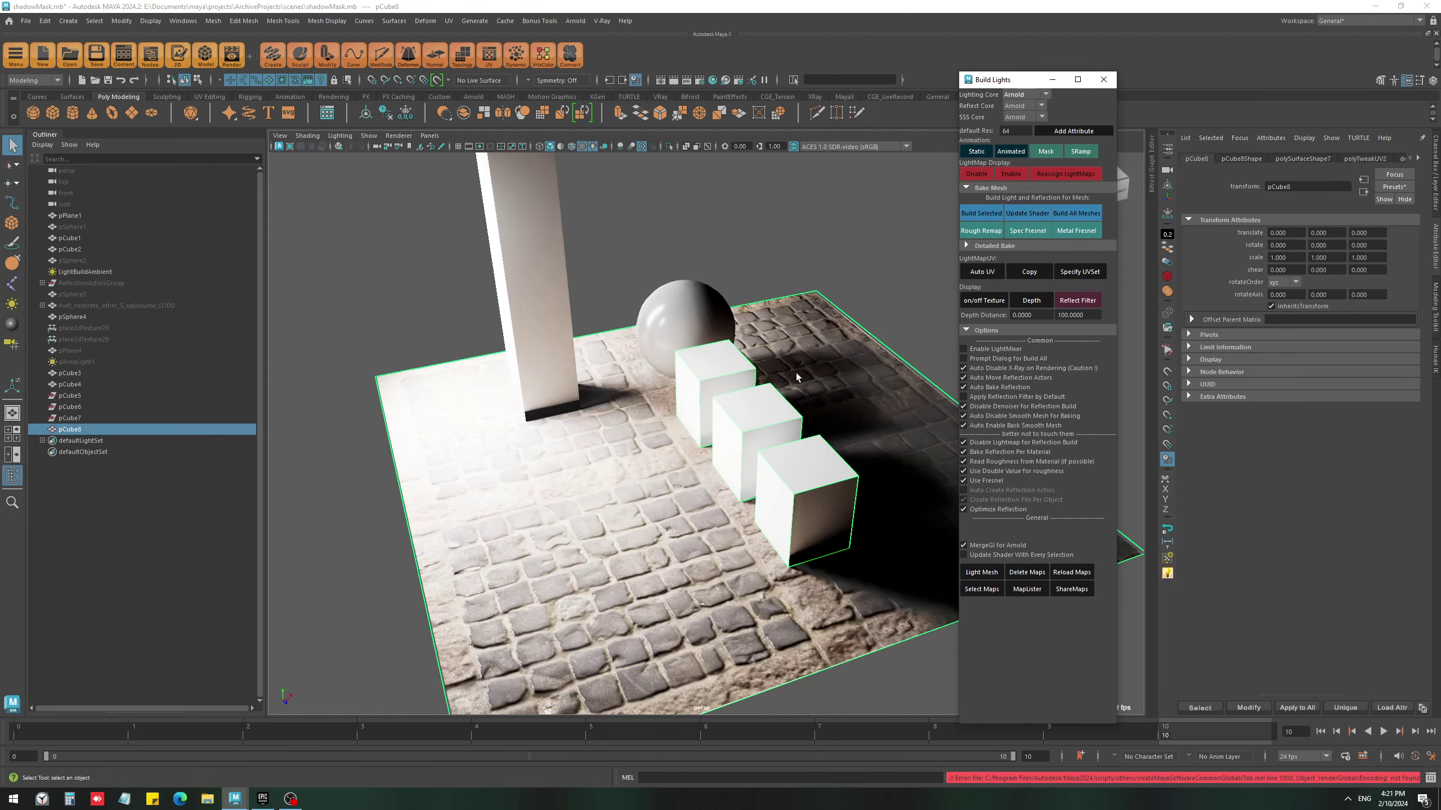
left_click_drag(775, 420, 673, 469, "alt")
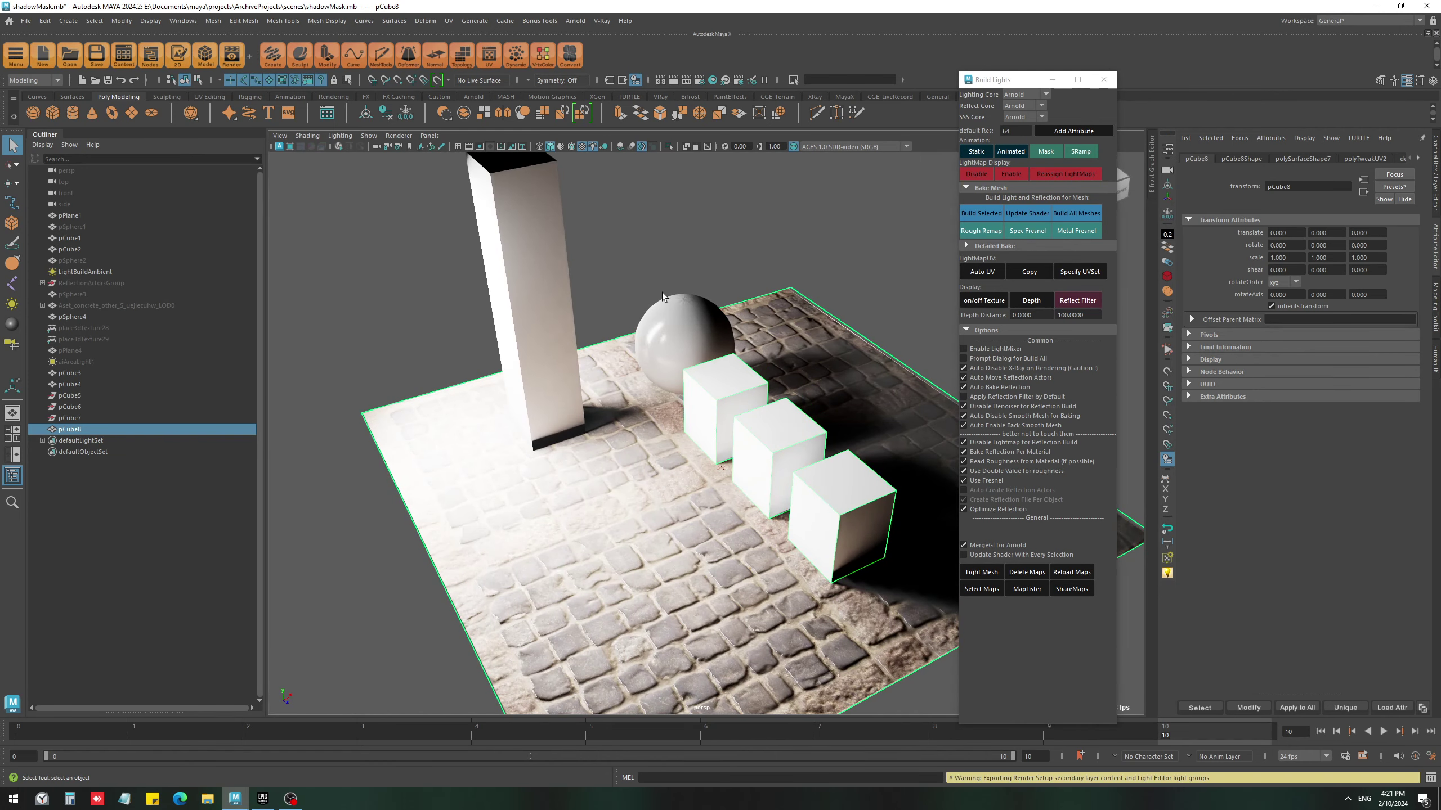
- Hide everything except the animated sphere and combined mask mesh, and bake the mask mesh with Build Selected
left_click(686, 340, "shift")
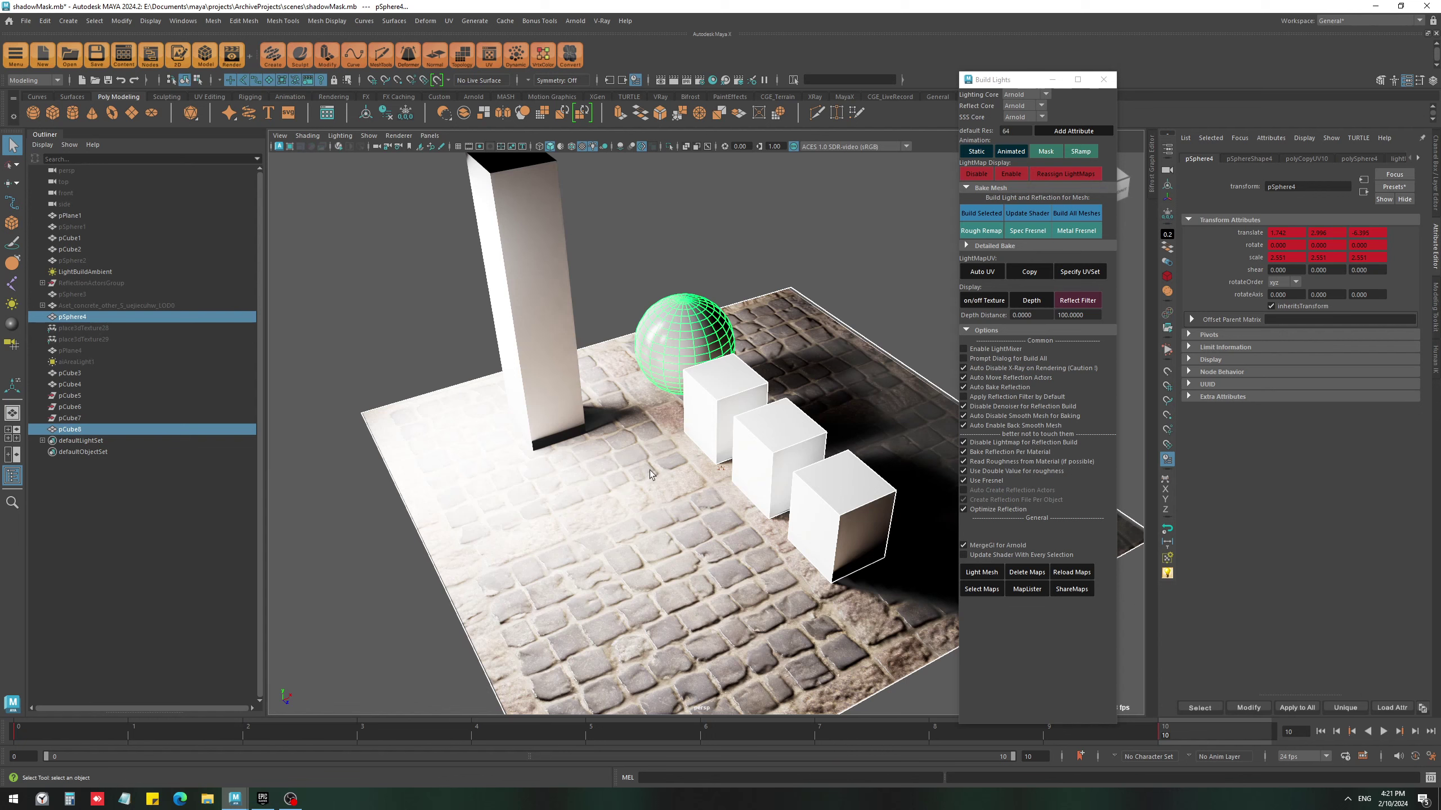
key("alt+h")
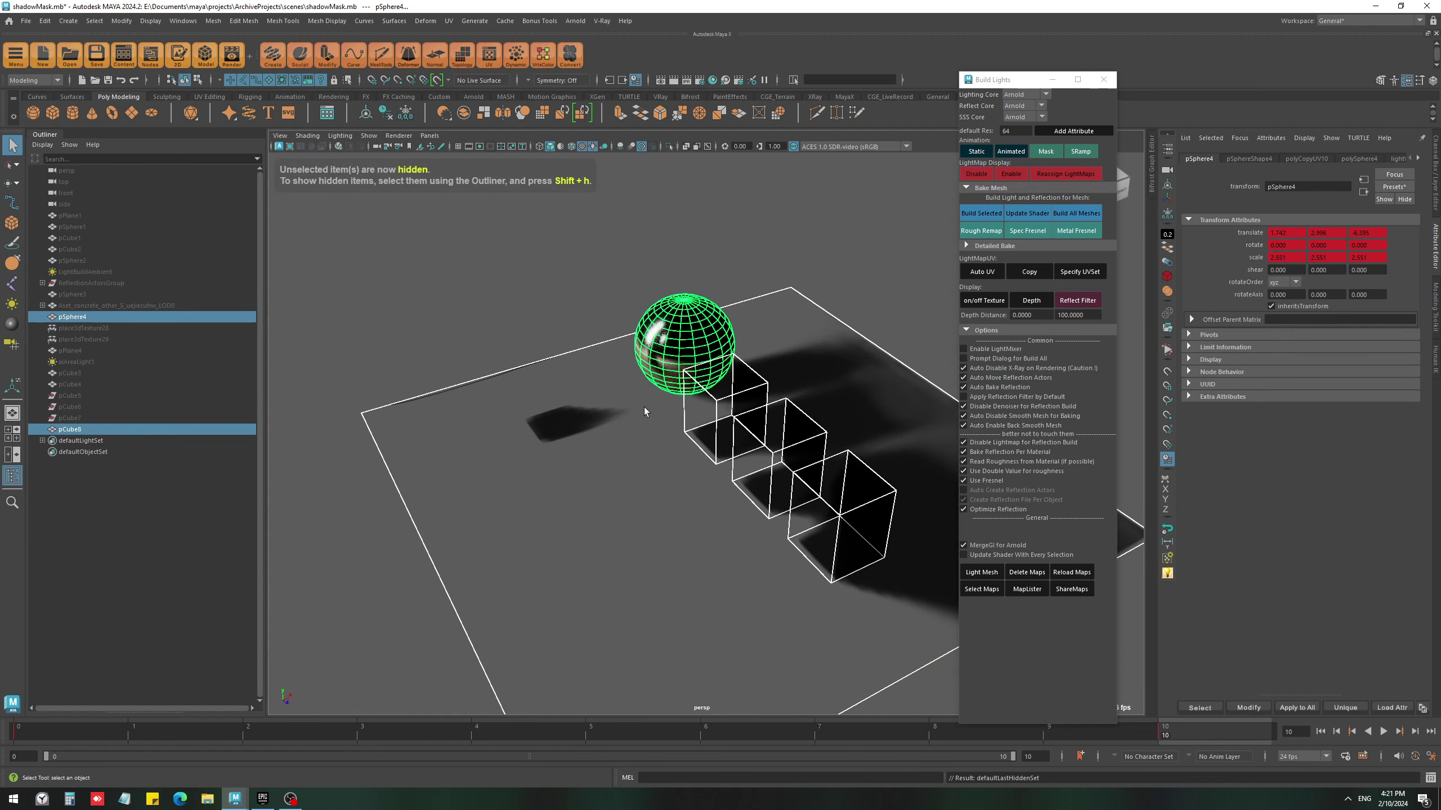
left_click(666, 495)
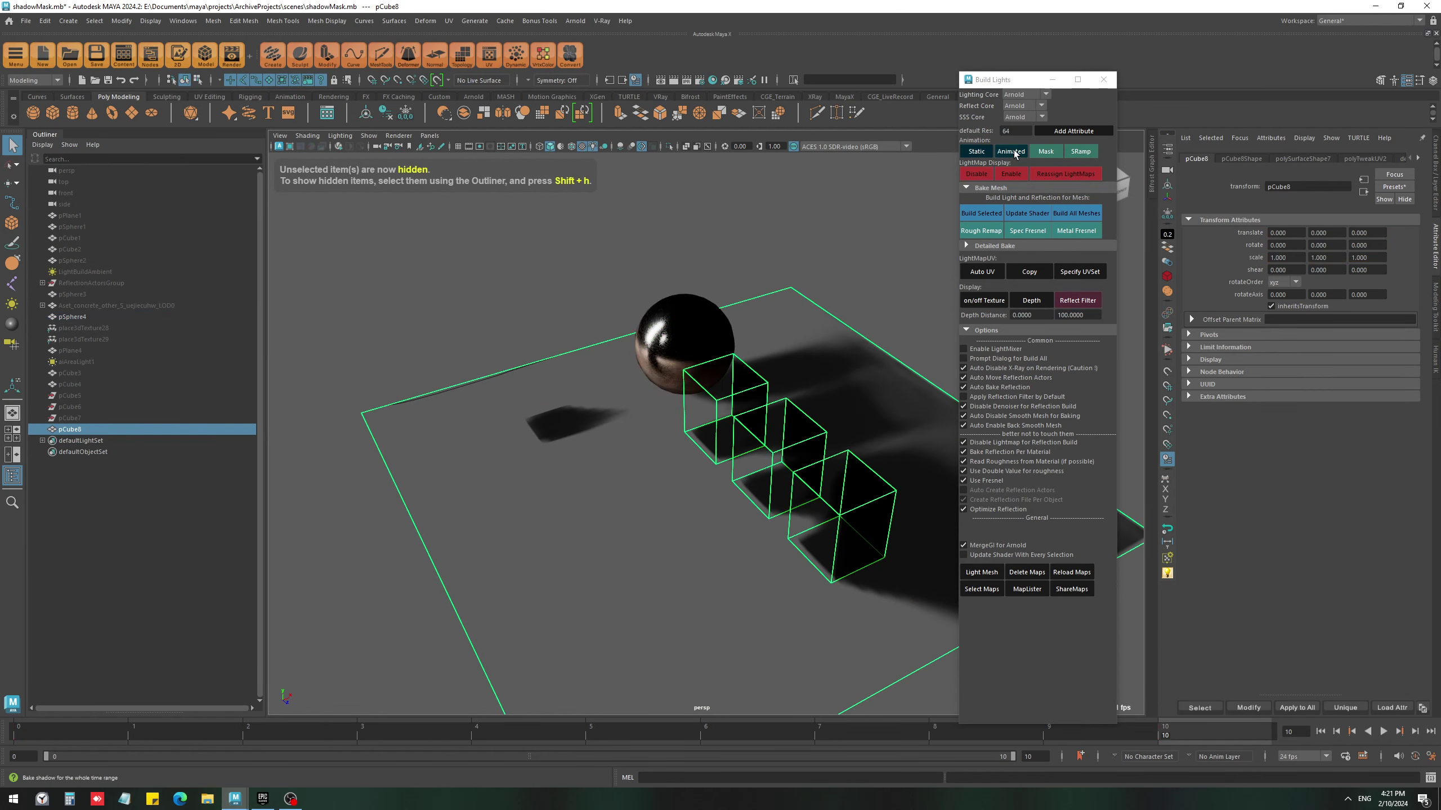
left_click(975, 212)
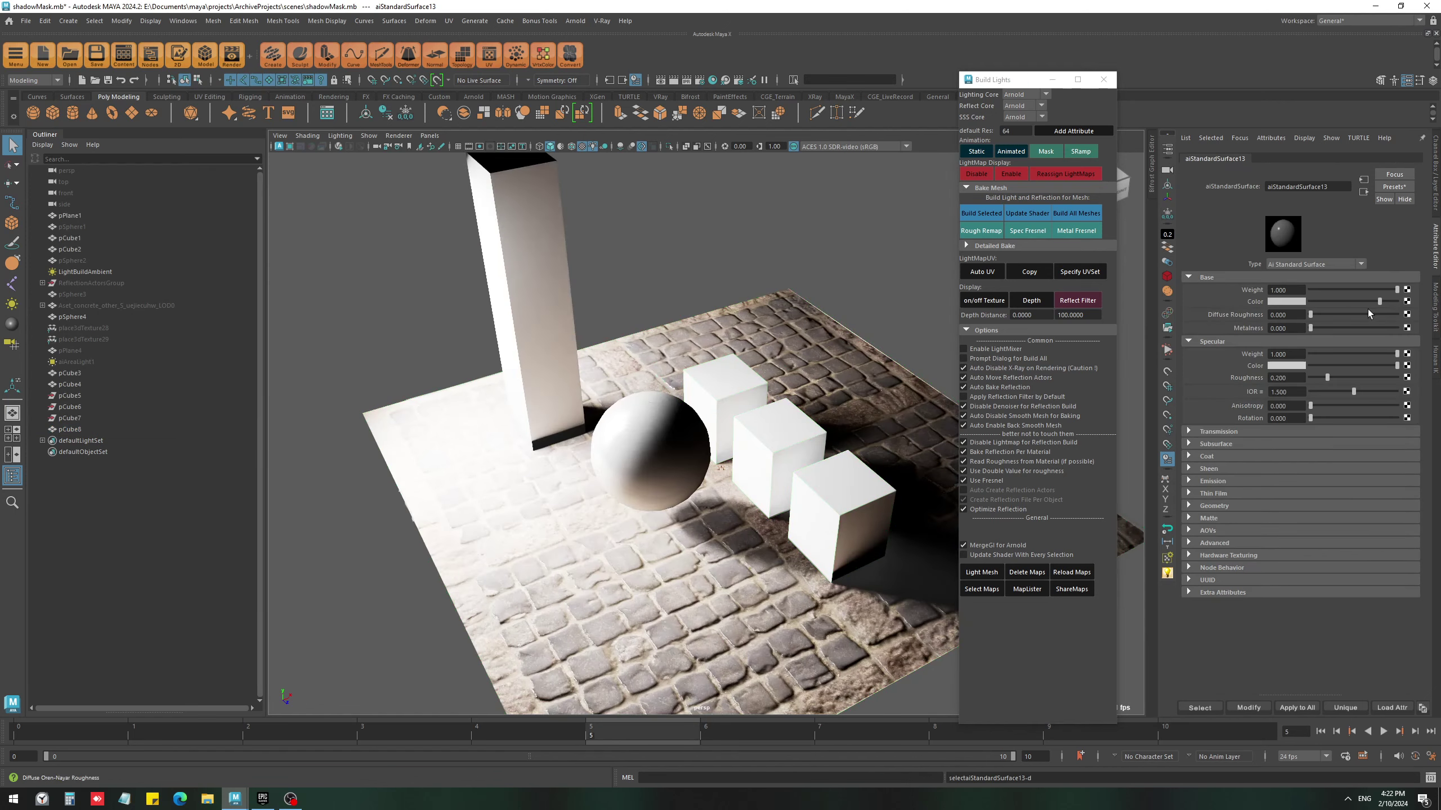
- Set the base color of the mask mesh's aiStandardSurface material to black and play the animation to check the shadows
left_click_drag(1375, 302, 543, 251)
key("alt+v")
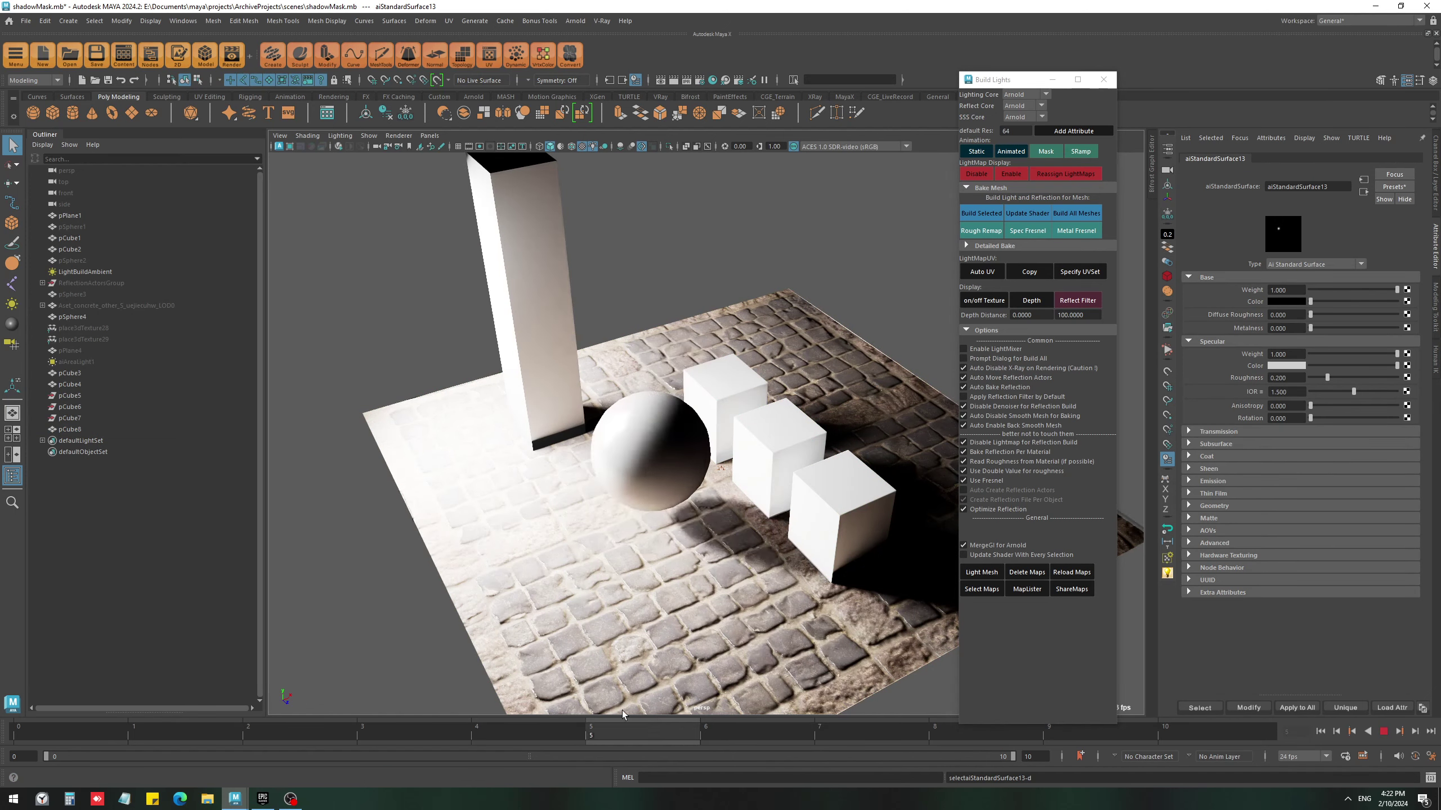
key("alt+v")
middle_click_drag(822, 563, 785, 534, "alt")
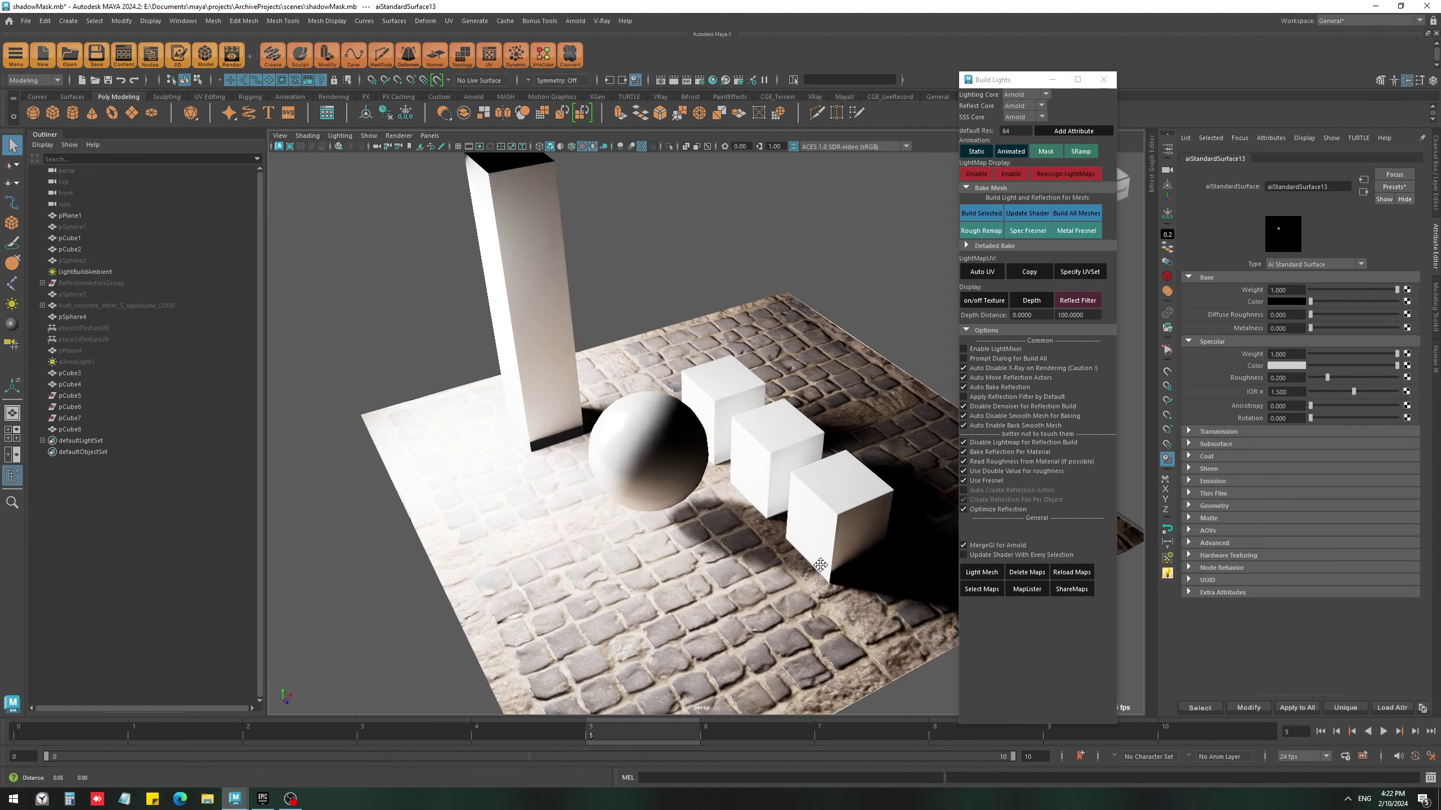
left_click_drag(785, 533, 784, 519, "alt")
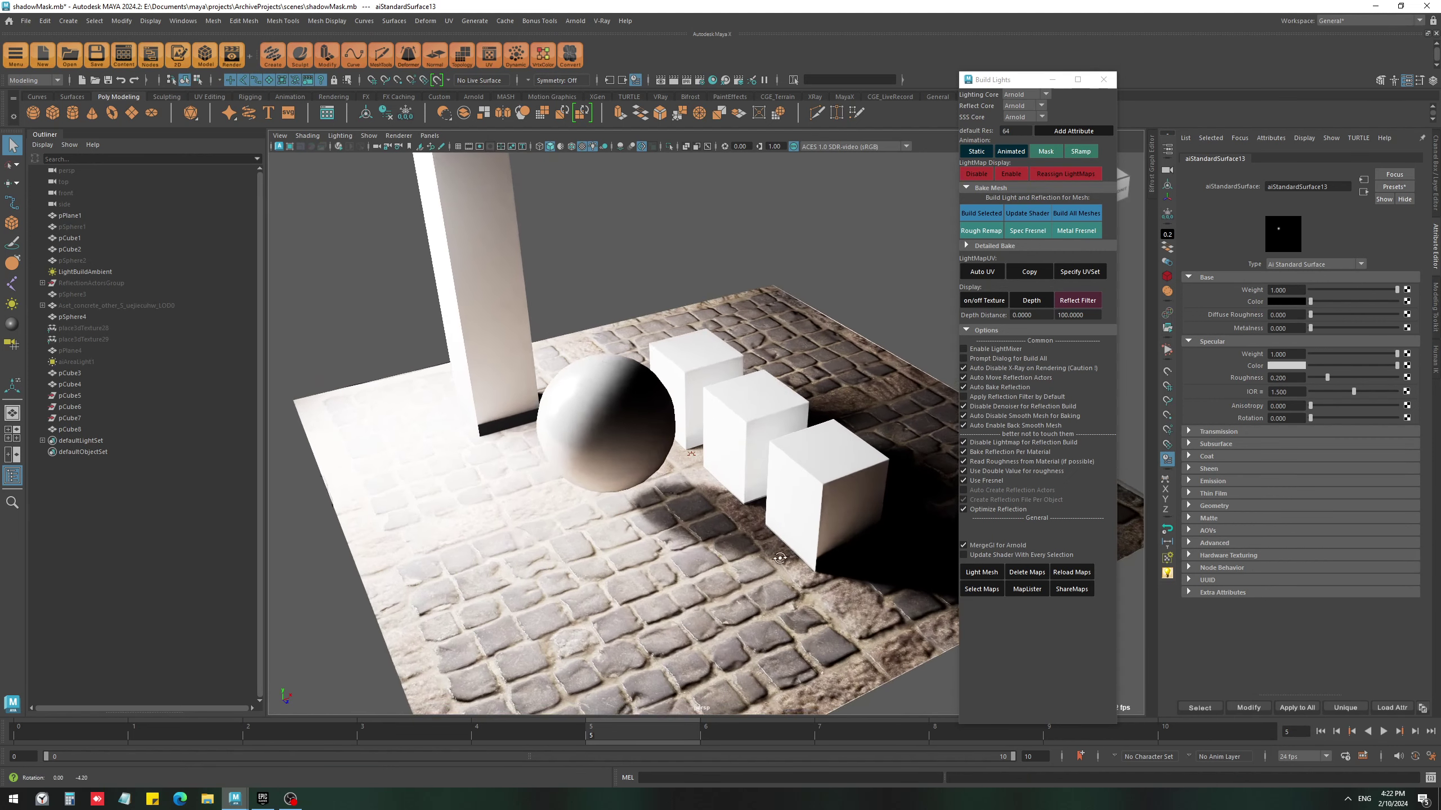
scroll(785, 514, "up", 3)
- Move all faces of the three cubes in the mask mesh outward by about 0.06 in local Z, and return to object mode
left_click(781, 450)
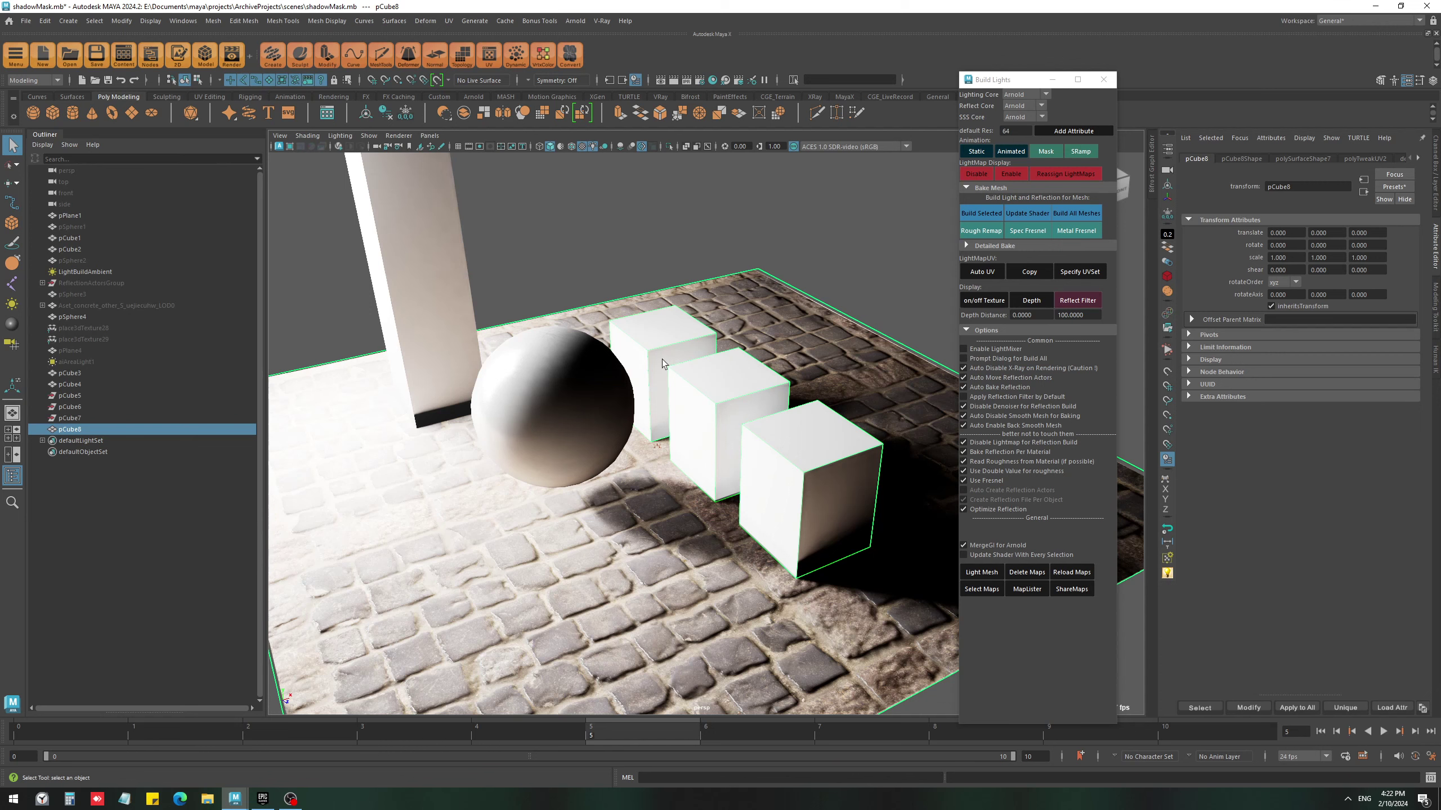
right_click_drag(702, 511, 762, 514, "alt")
left_click_drag(762, 515, 778, 505, "alt")
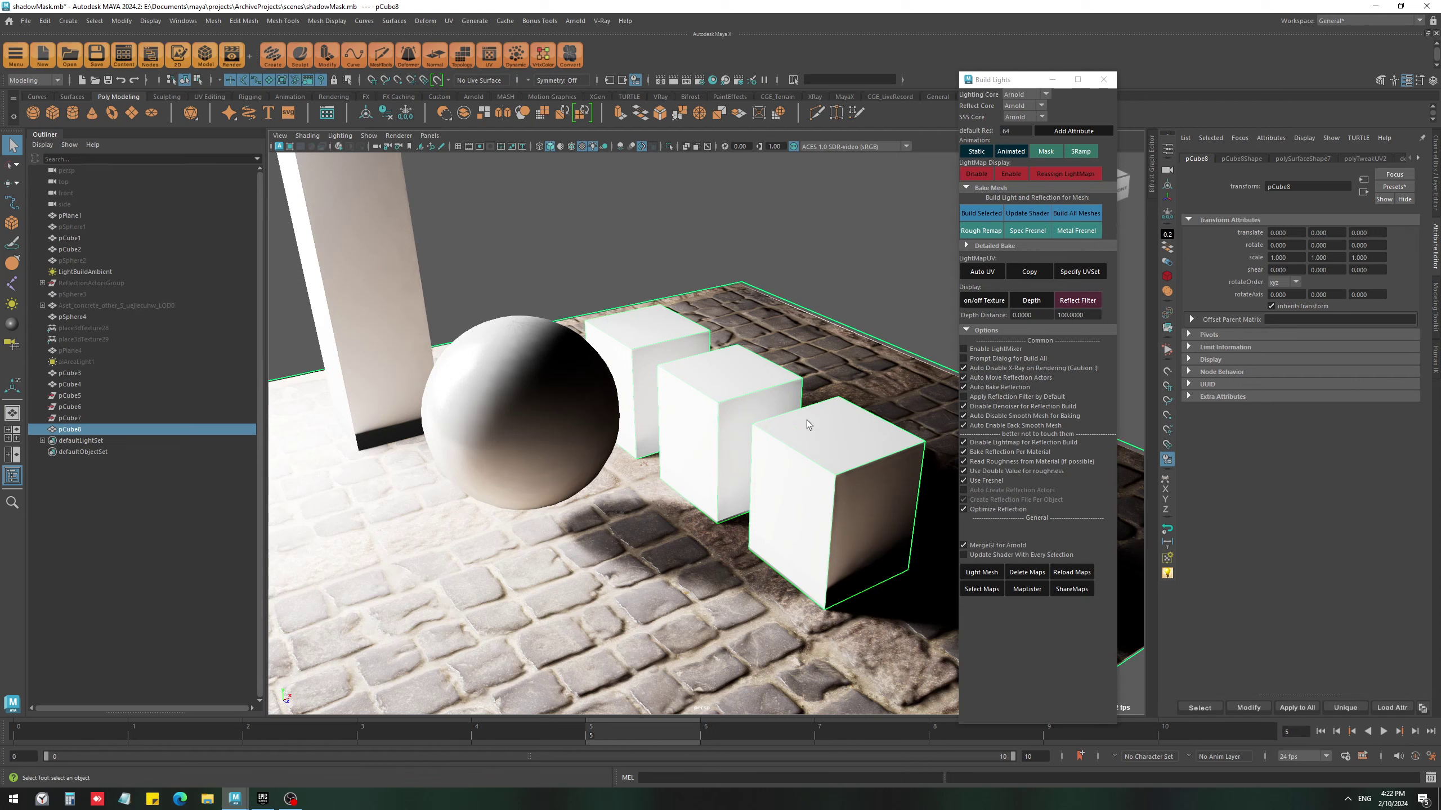
right_click_drag(808, 421, 810, 472)
double_click(810, 472)
double_click(691, 396, "shift")
double_click(647, 330, "shift")
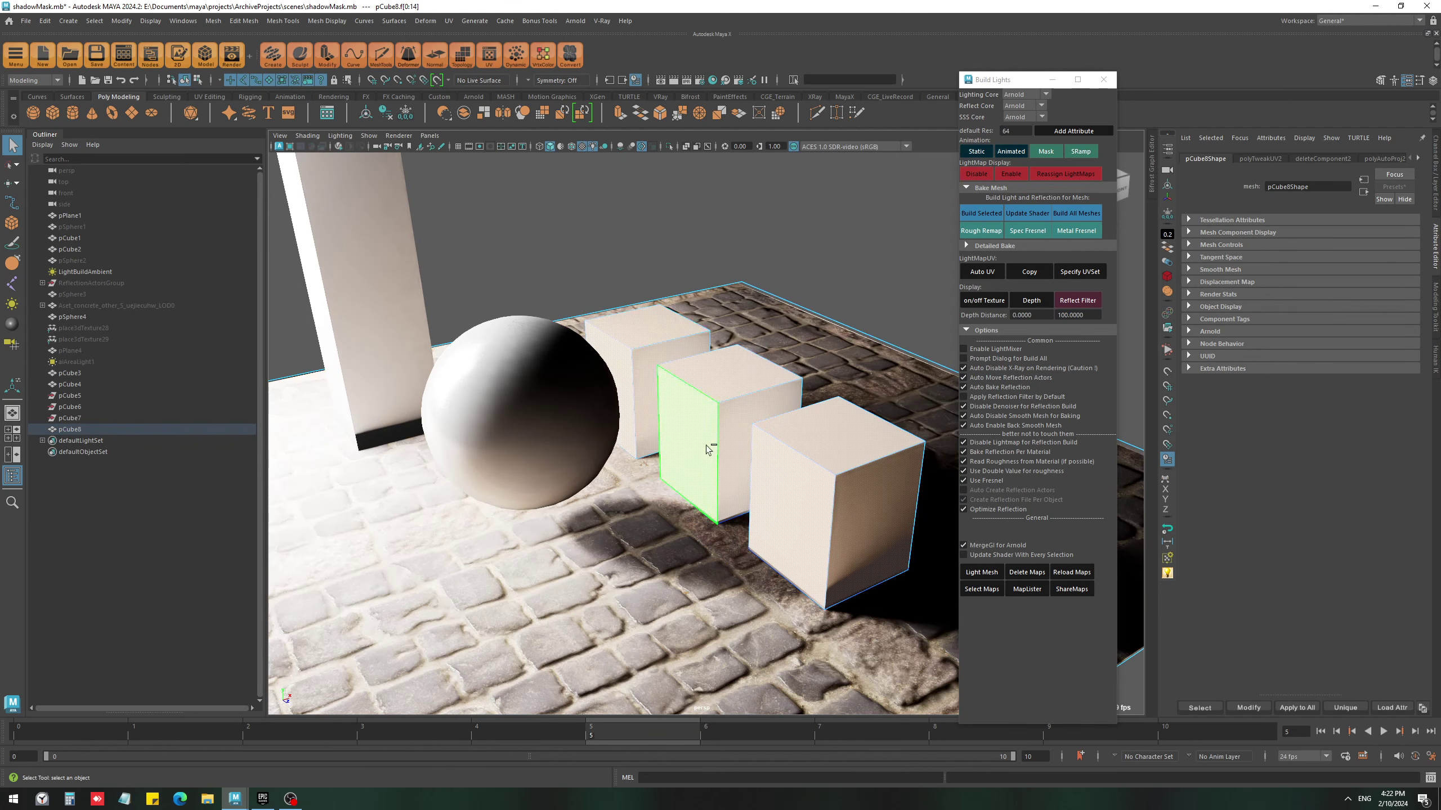
right_click_drag(755, 400, 727, 567, "shift")
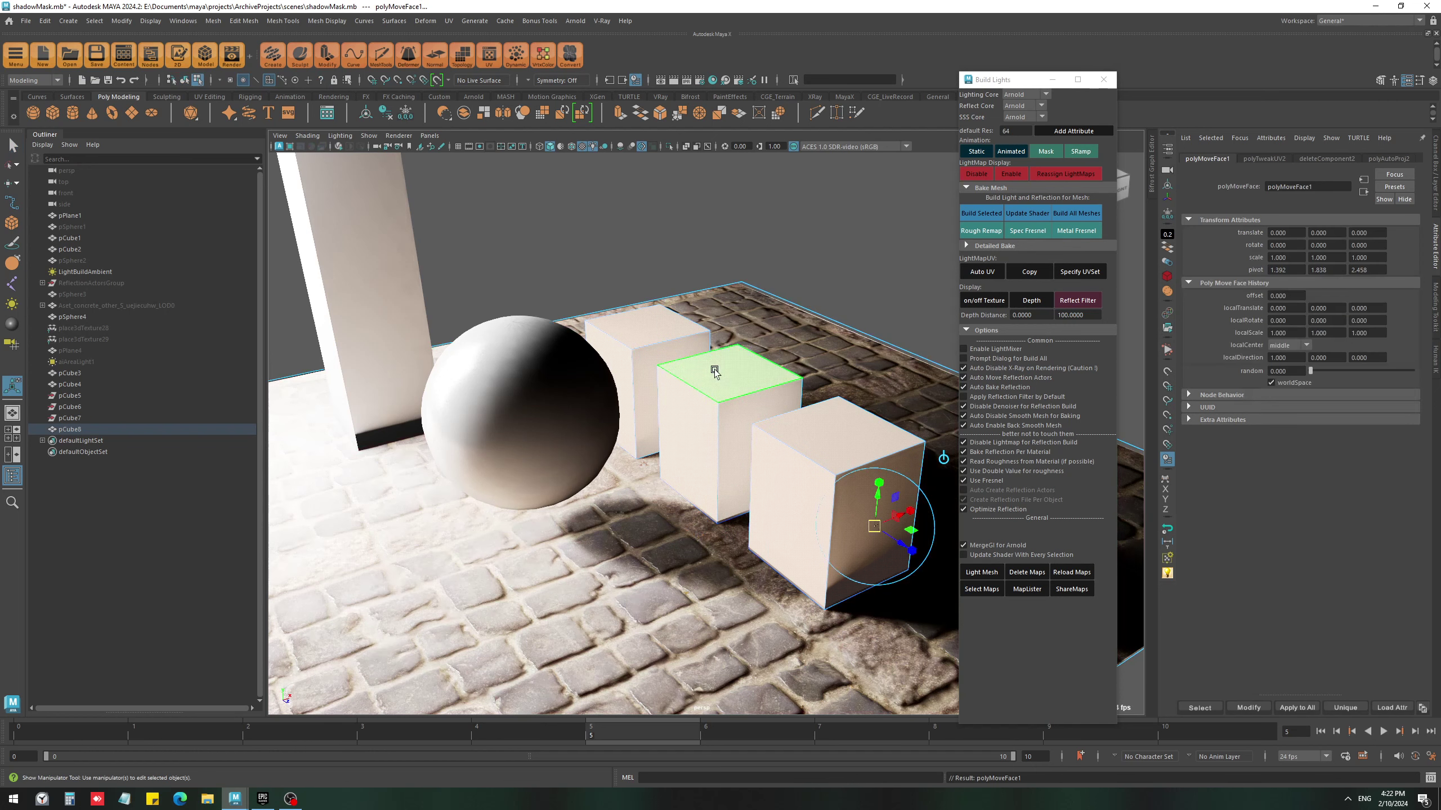
left_click_drag(897, 541, 899, 540)
right_click_drag(805, 514, 873, 482)
key("q")
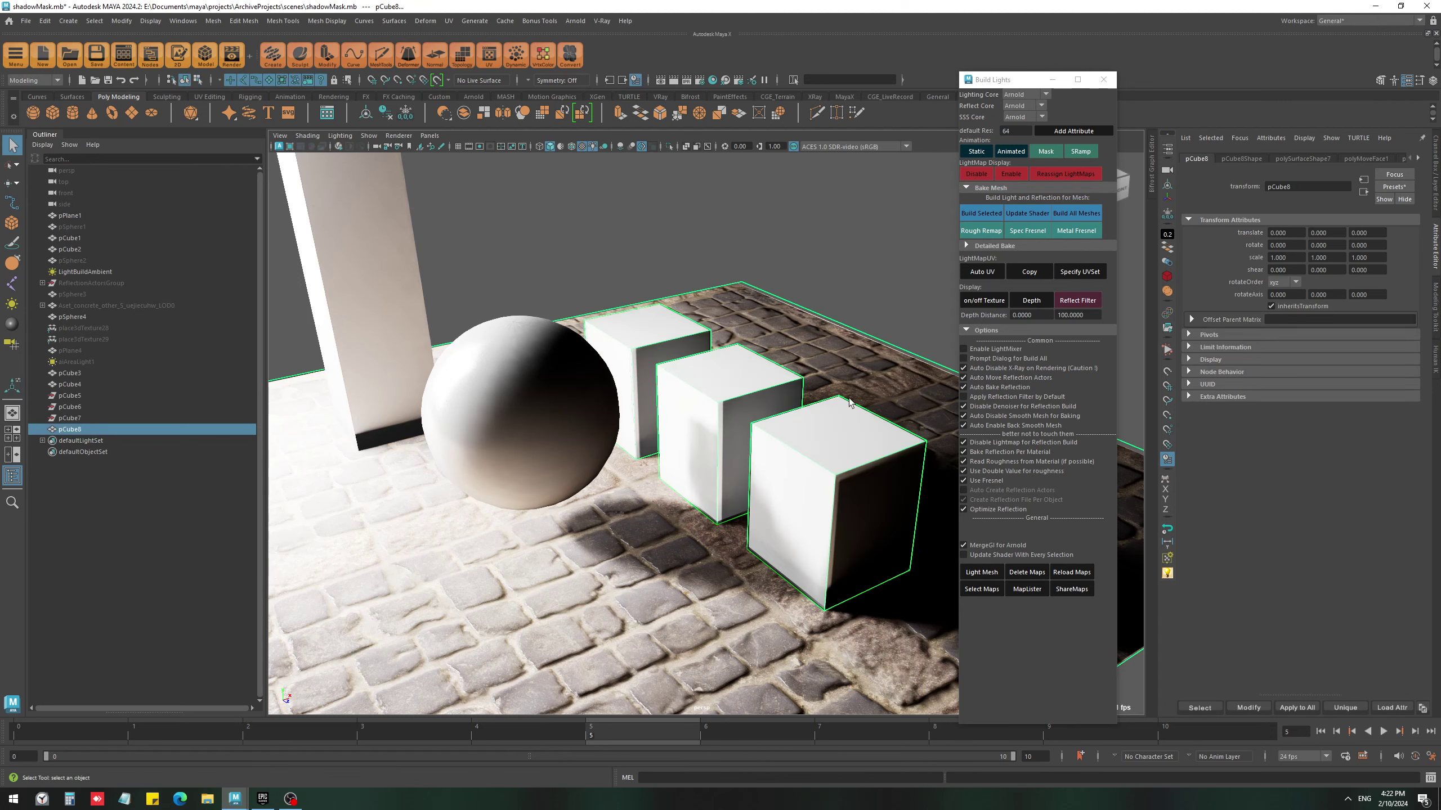
- Deselect the mesh, and play and scrub the animation to frame 5 to examine the sphere's shadow on the cubes
left_click(794, 244)
right_click_drag(732, 536, 346, 646, "alt")
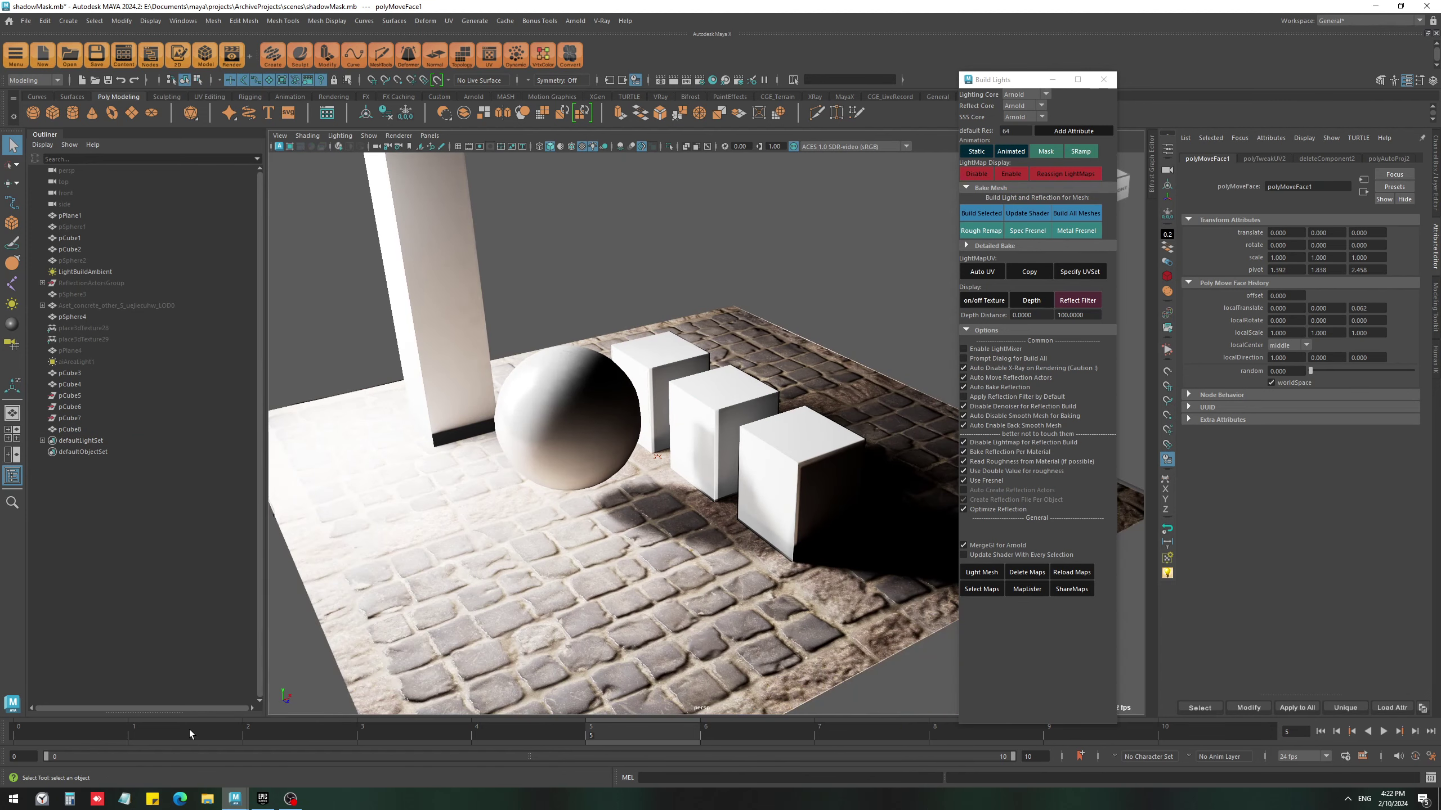
key("alt+v")
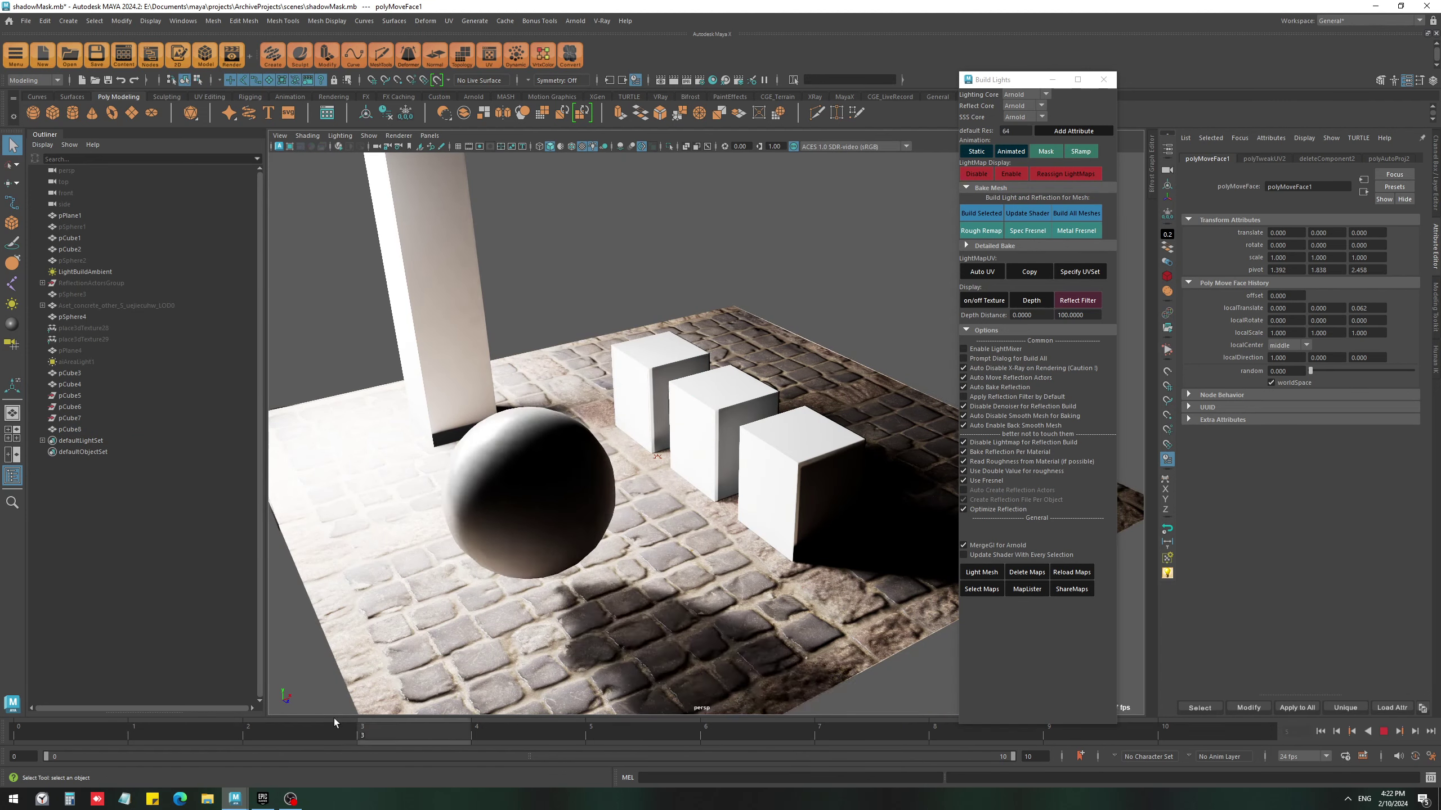
left_click_drag(334, 723, 625, 735)
middle_click_drag(729, 562, 750, 578, "alt")
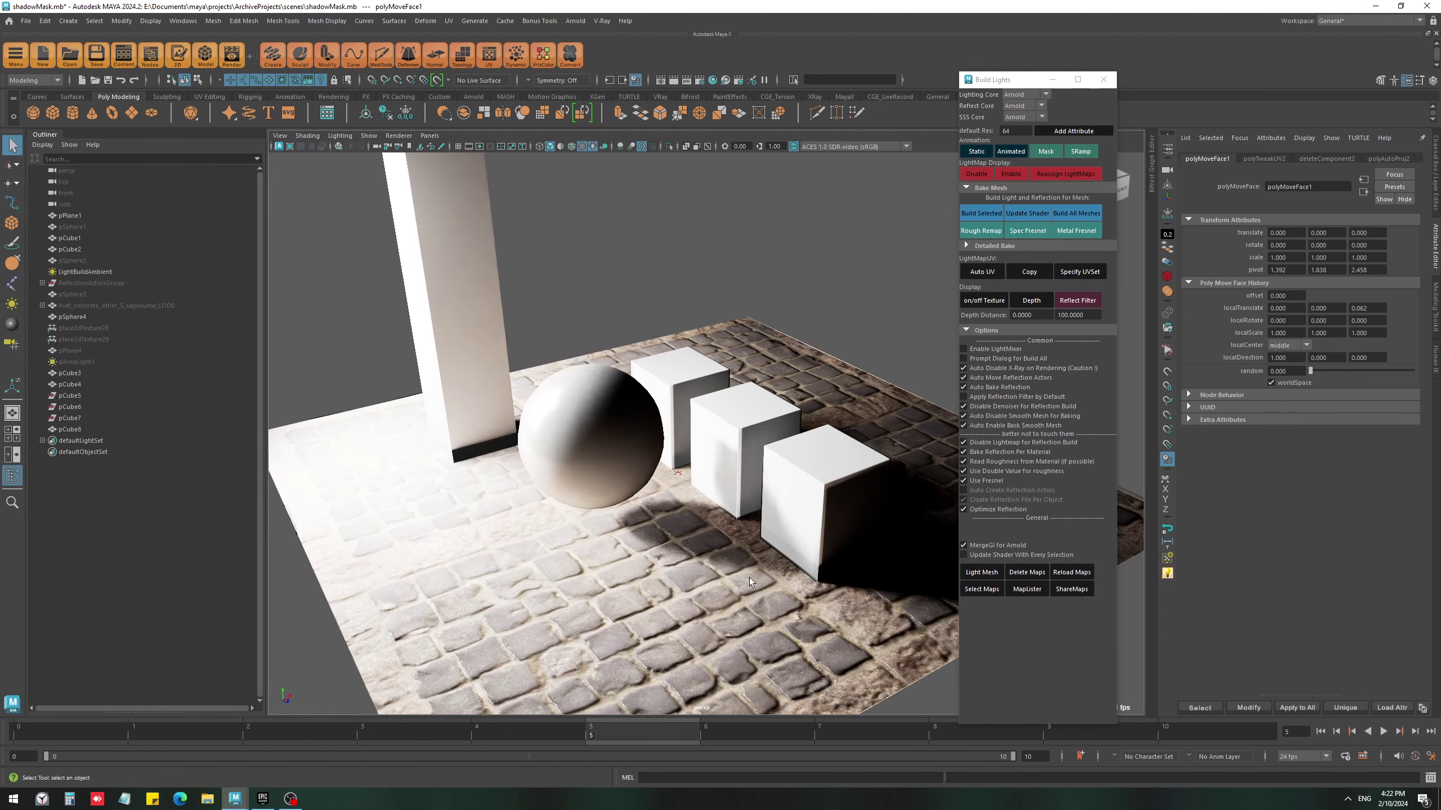
- Set the mask mesh's Light Map Res to 256, rebake it with Build Selected, and clear the selection
double_click(1412, 284)
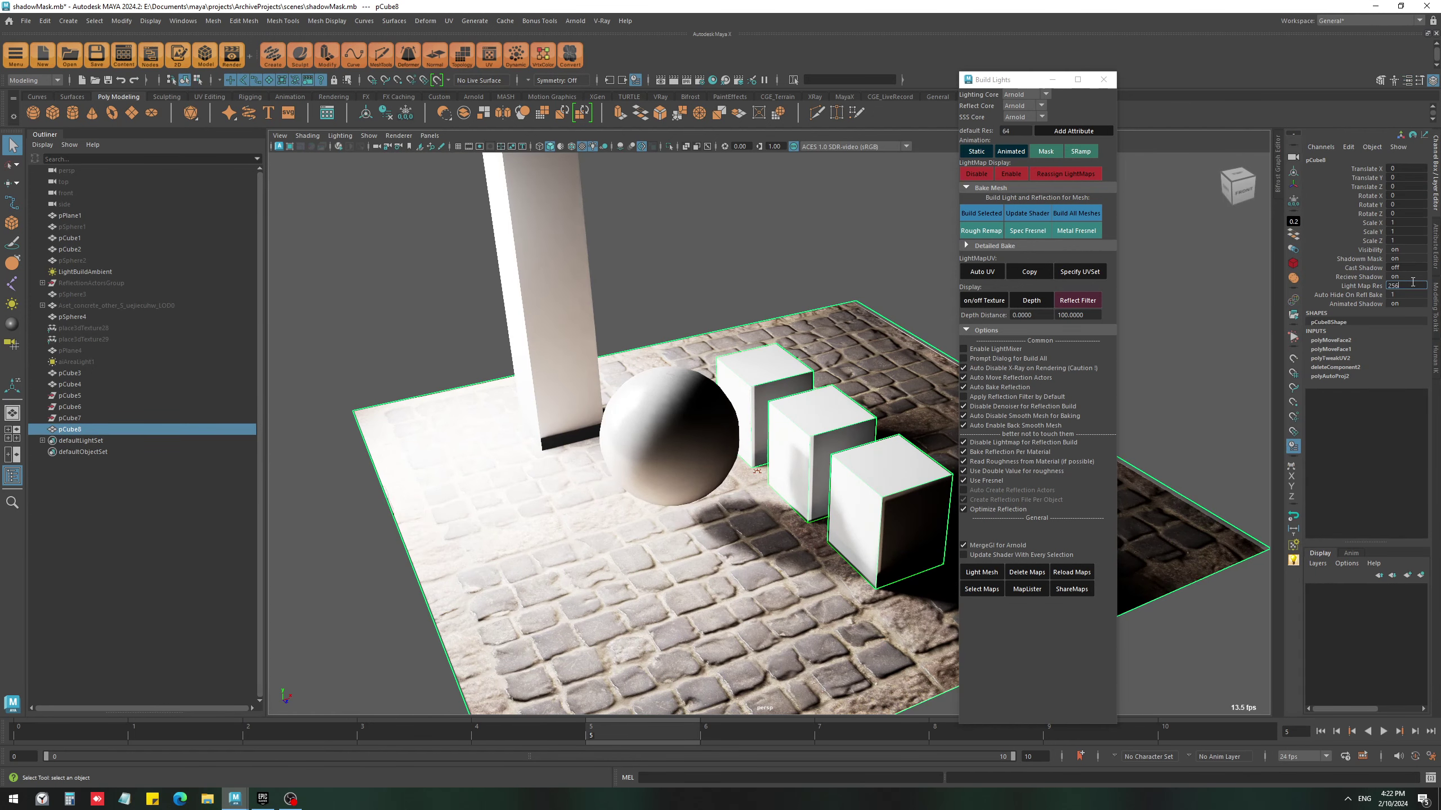
left_click_drag(840, 436, 713, 564, "alt")
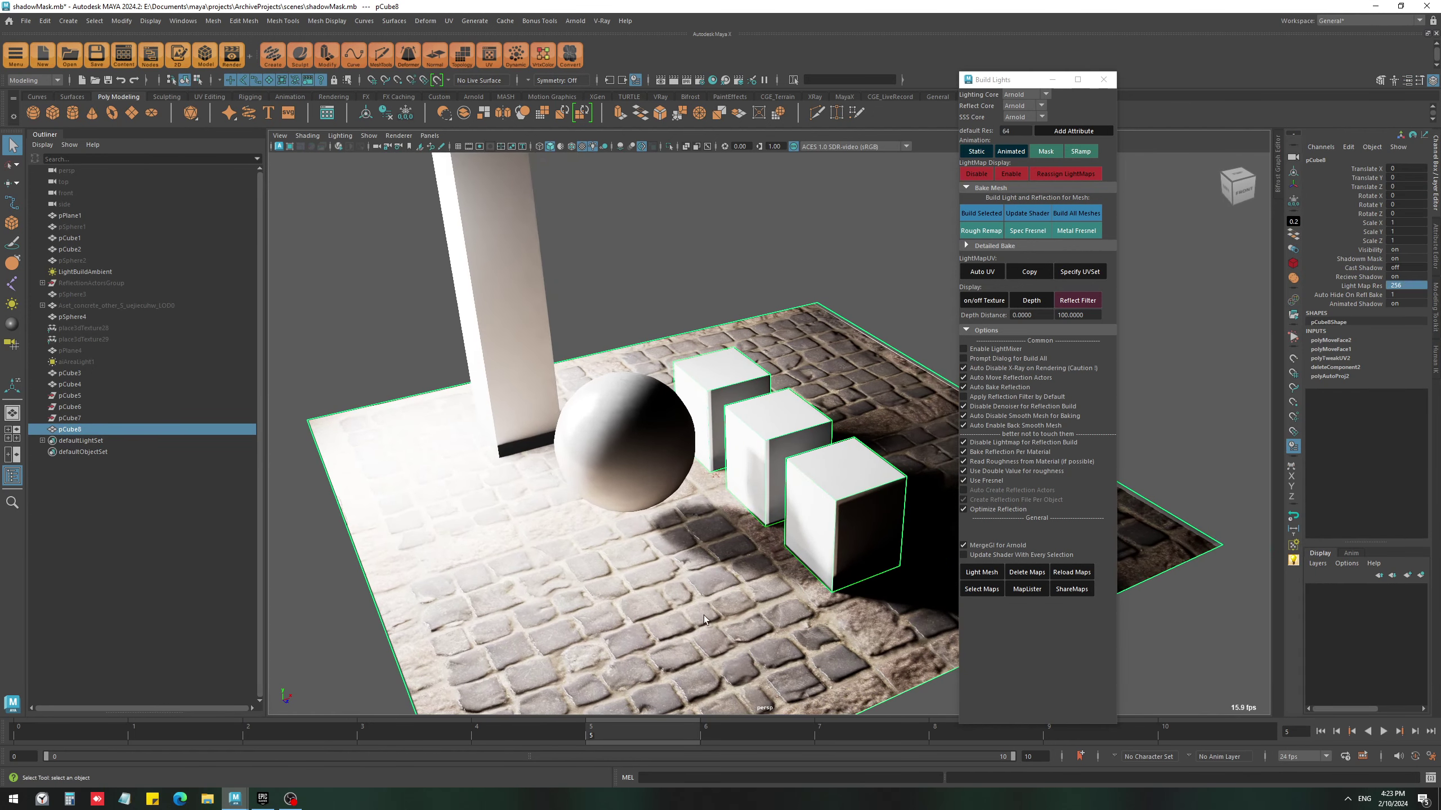
left_click(983, 216)
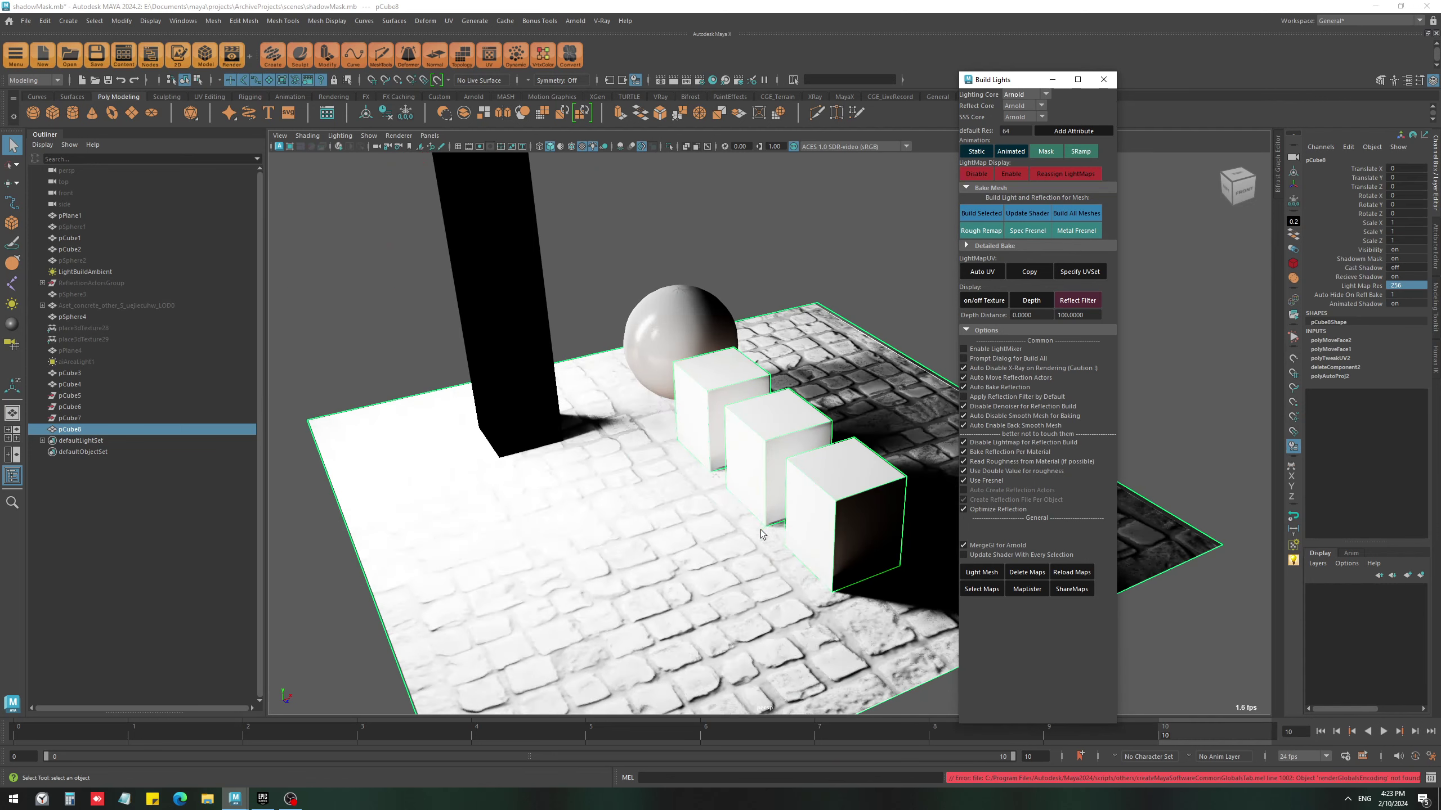
left_click(851, 666, "ctrl")
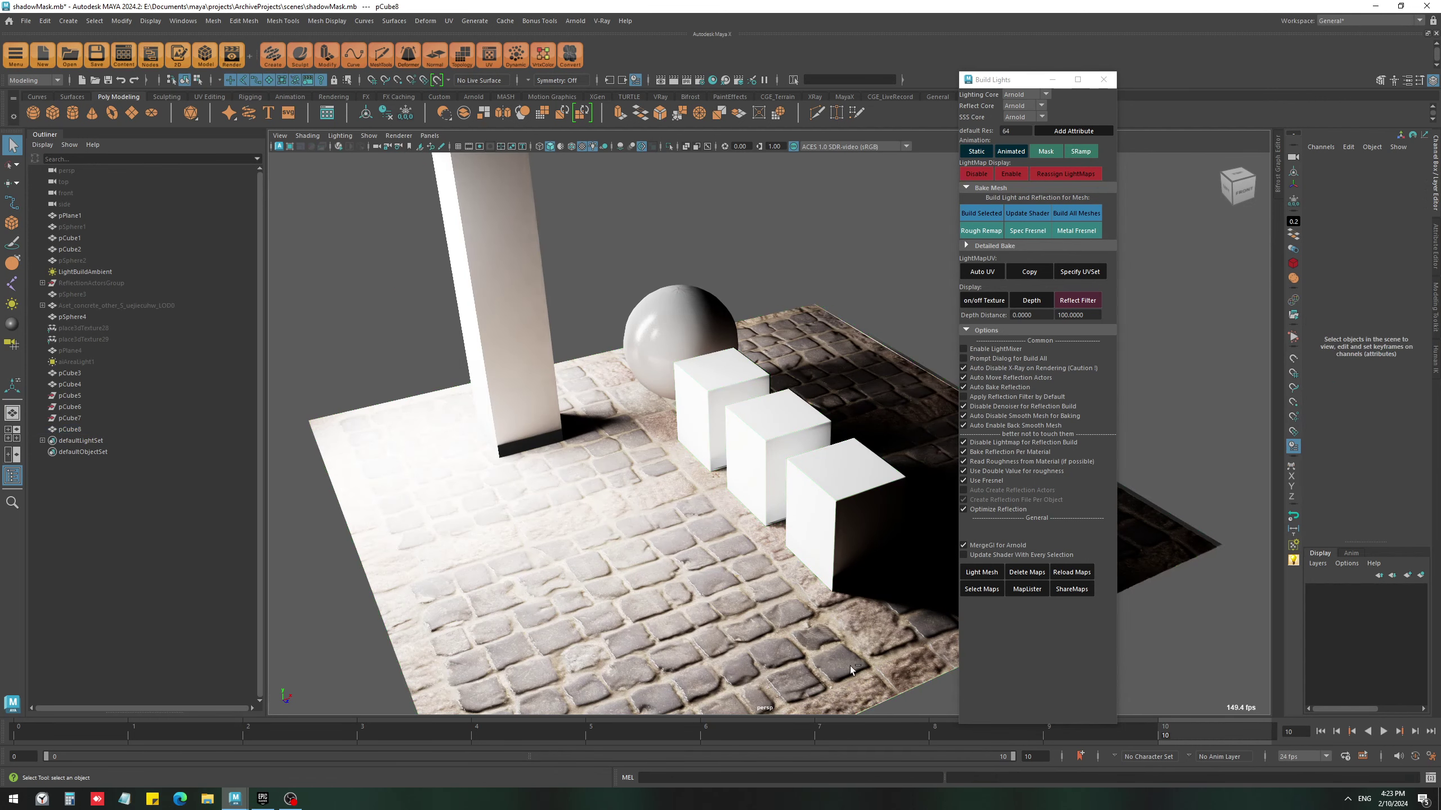
- Play the animation and scrub to frame 4 to examine the rebaked shadows on the floor and cubes
key("alt+v")
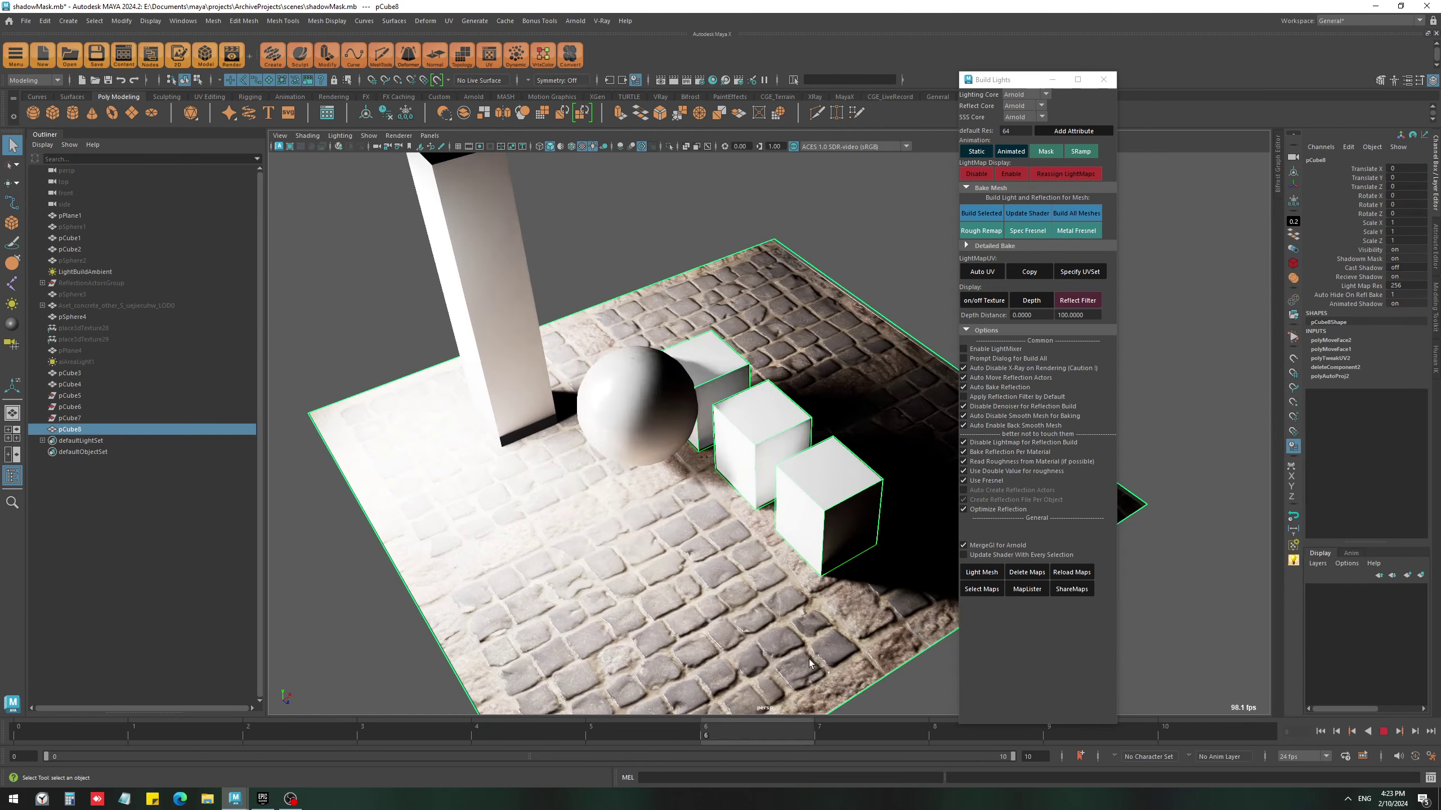
left_click_drag(704, 692, 424, 662)
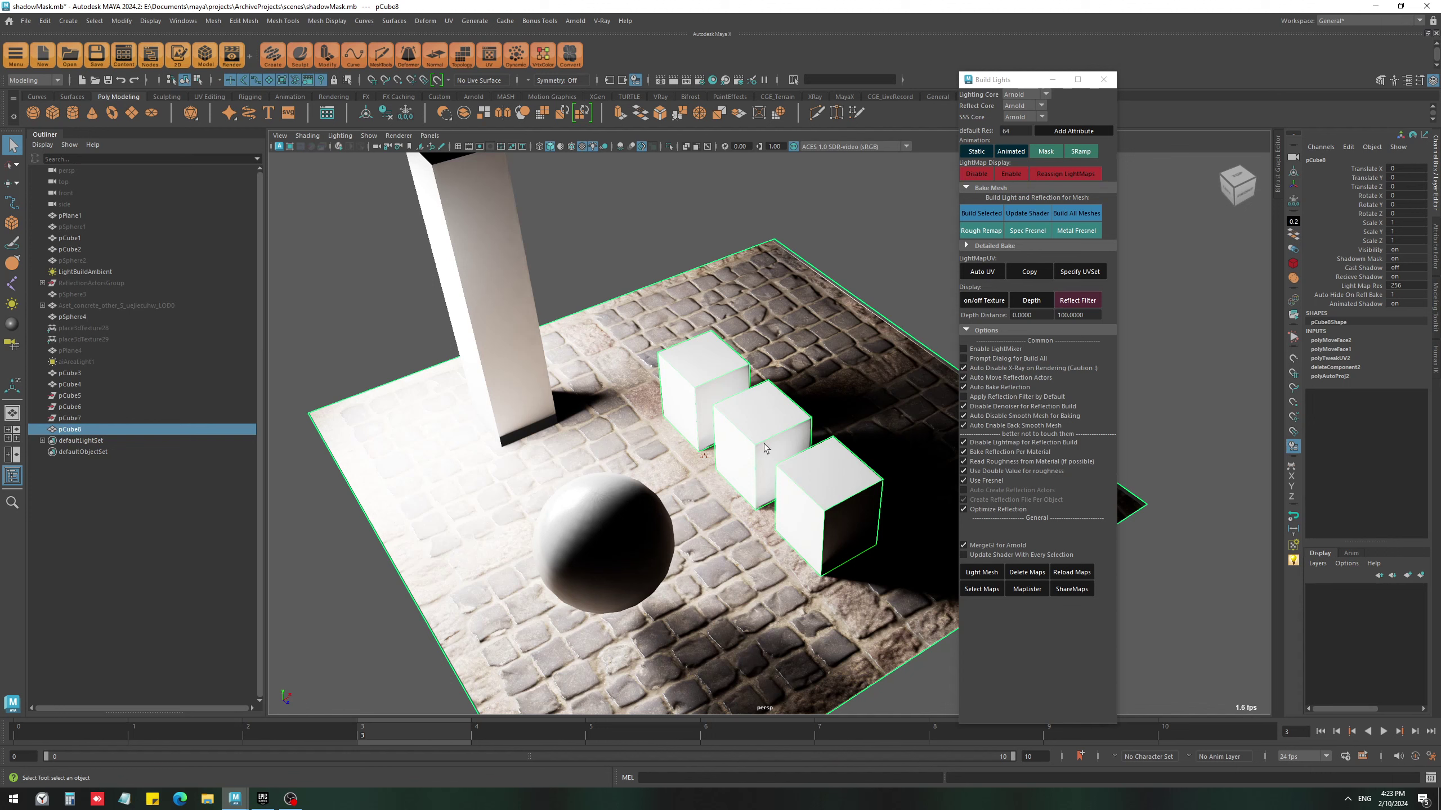
left_click_drag(303, 738, 414, 732)
left_click_drag(71, 735, 513, 693)
middle_click_drag(724, 542, 693, 478, "alt")
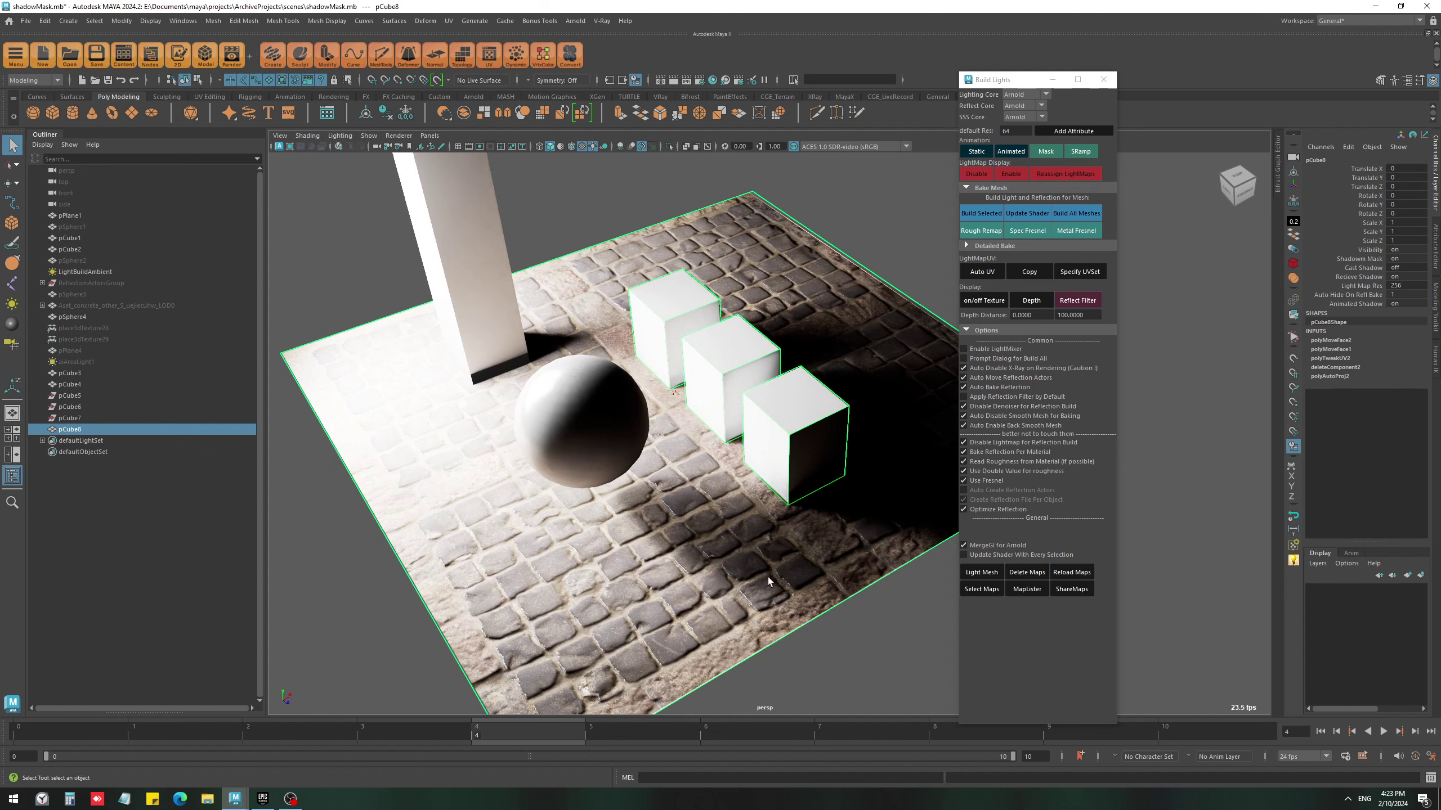
- Insert centred edge loops across the mask mesh's floor area with Multi-Cut, and scrub to frame 3
right_click_drag(768, 582, 744, 565, "shift")
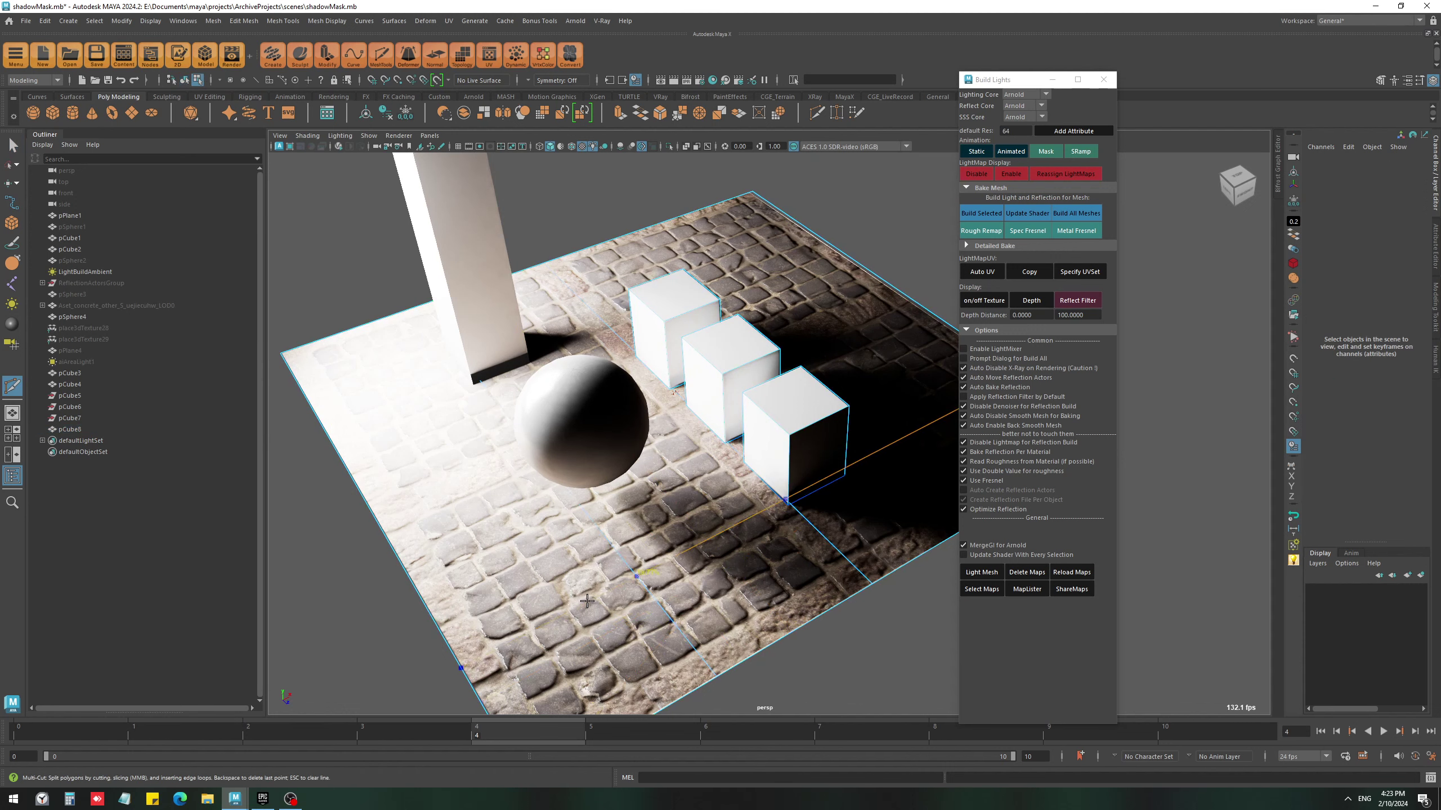
middle_click(587, 601, "ctrl")
middle_click(587, 601, "ctrl")
middle_click(573, 580, "ctrl")
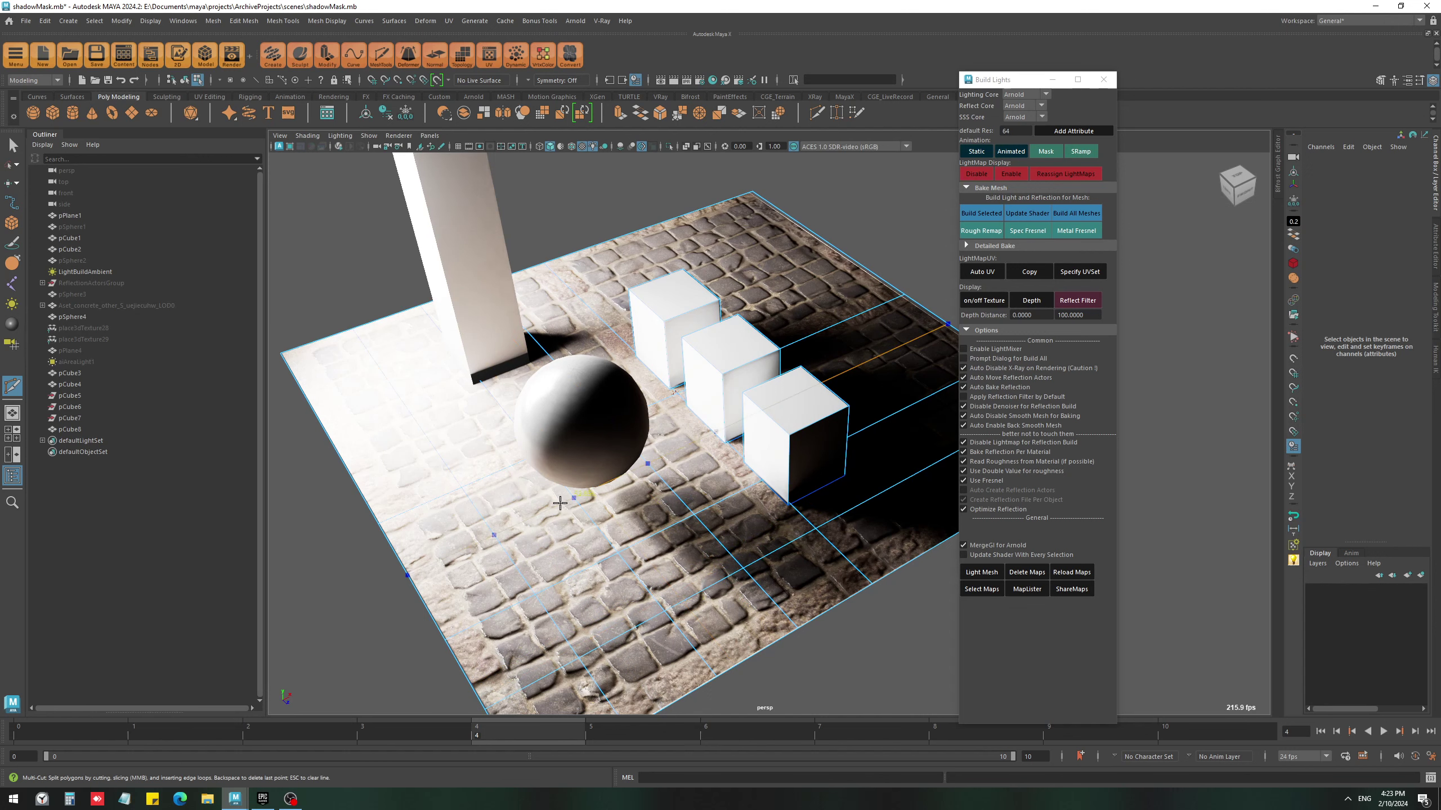
middle_click(560, 503, "ctrl")
middle_click_drag(680, 614, 714, 584, "alt")
right_click_drag(714, 584, 709, 584, "alt")
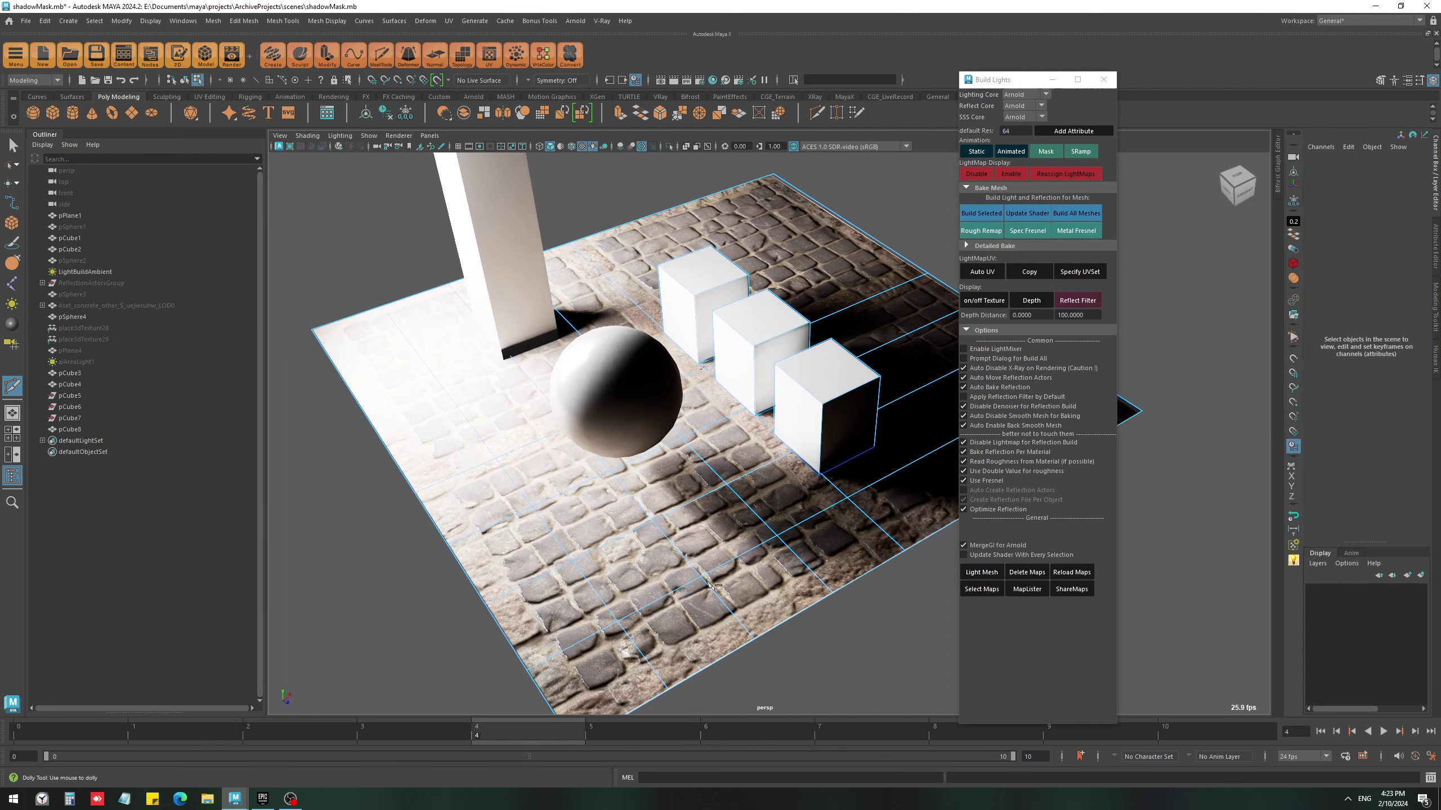
left_click_drag(471, 733, 415, 723)
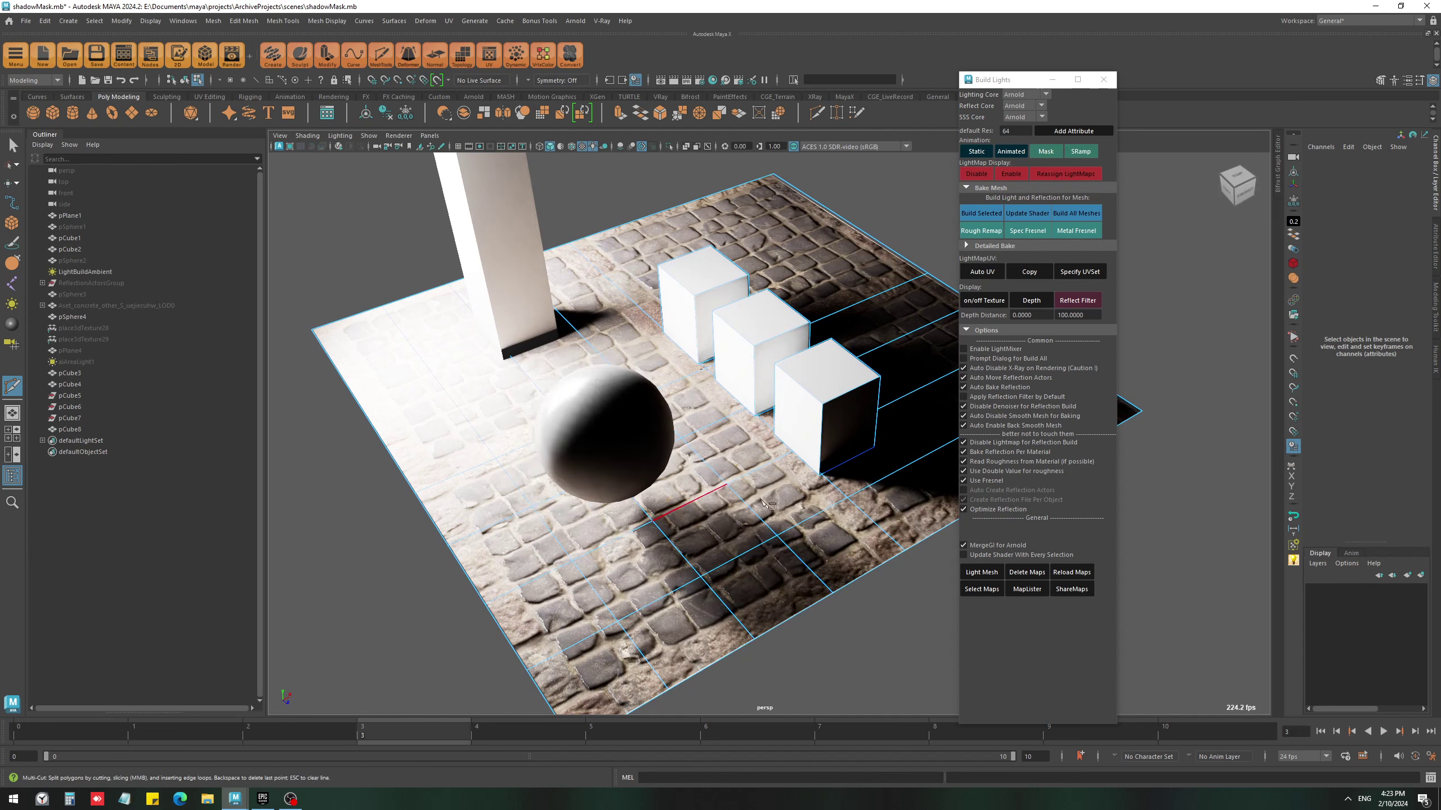
key("q")
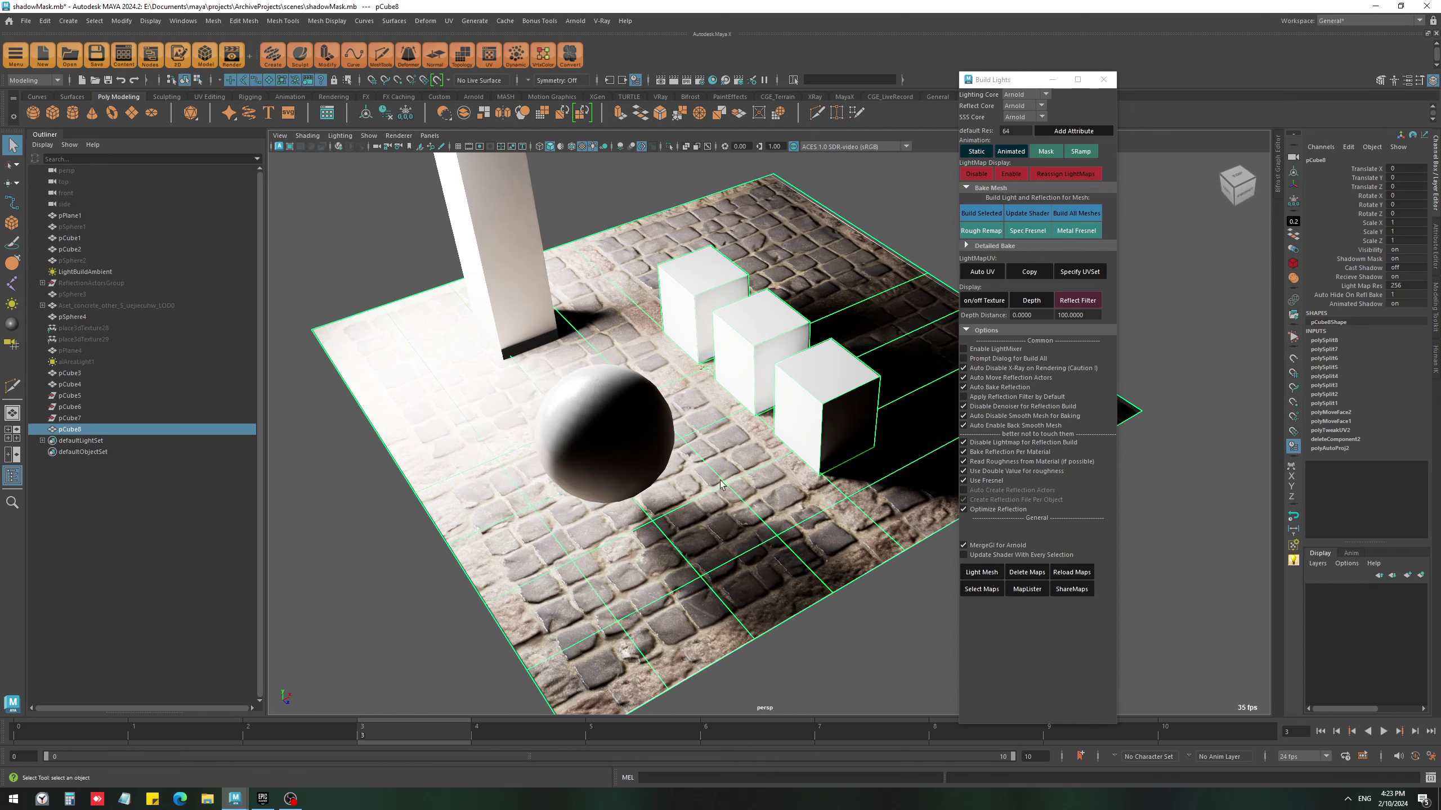
- Use the Paint Vertex Color Tool on the alpha channel with value 0 to paint the mask mesh's floor in front of the cubes
left_click(547, 60)
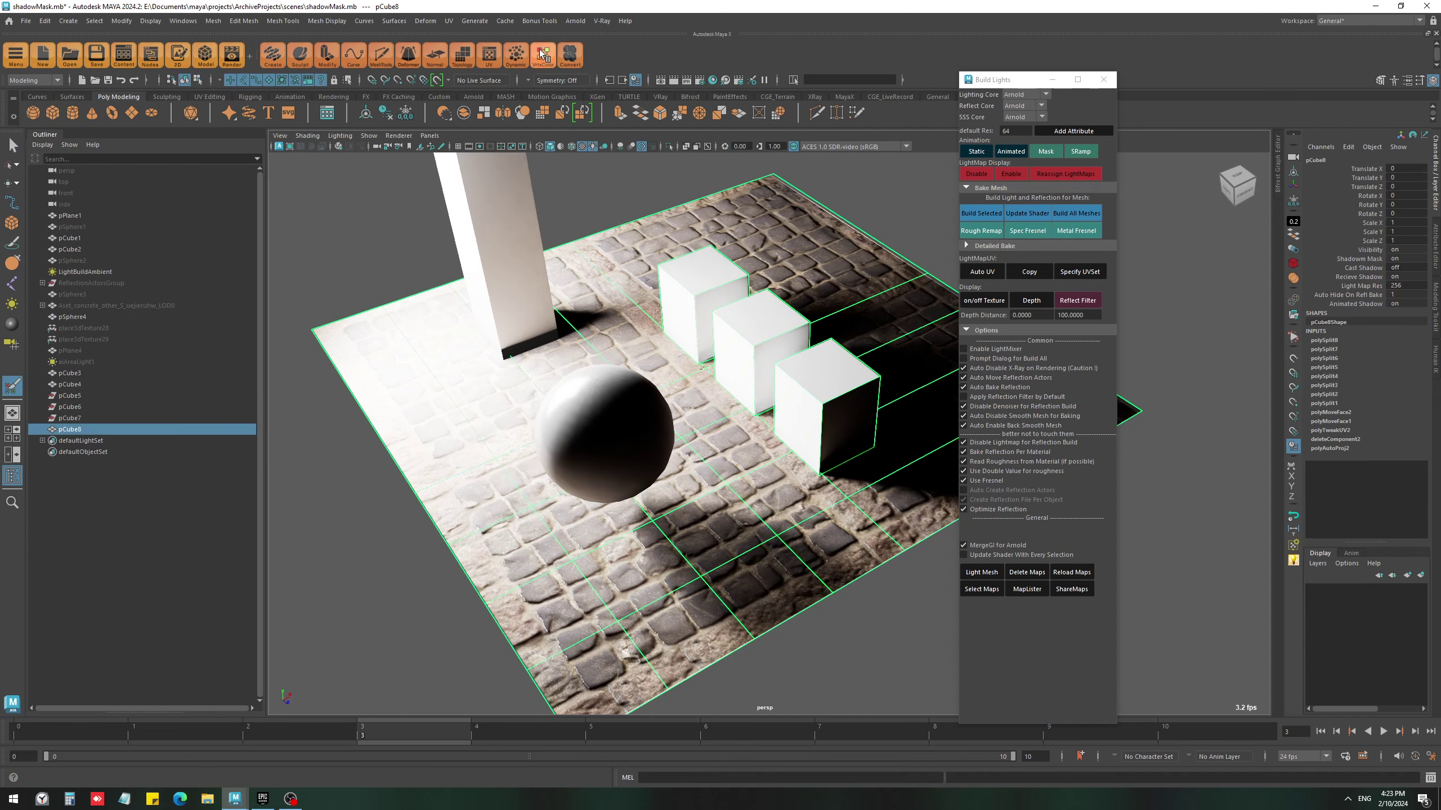
right_click(539, 59)
left_click(359, 9)
left_click(315, 22)
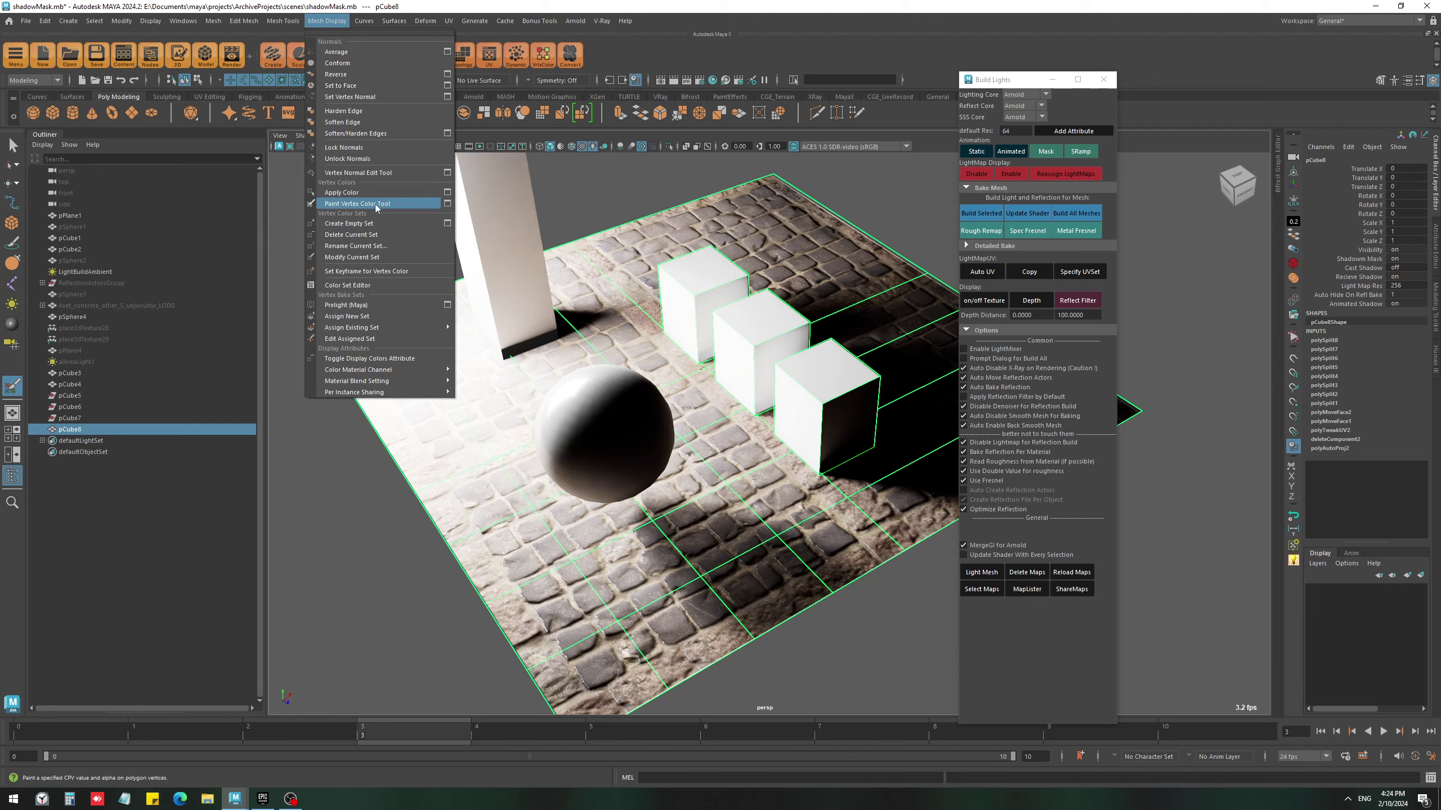
left_click(446, 205)
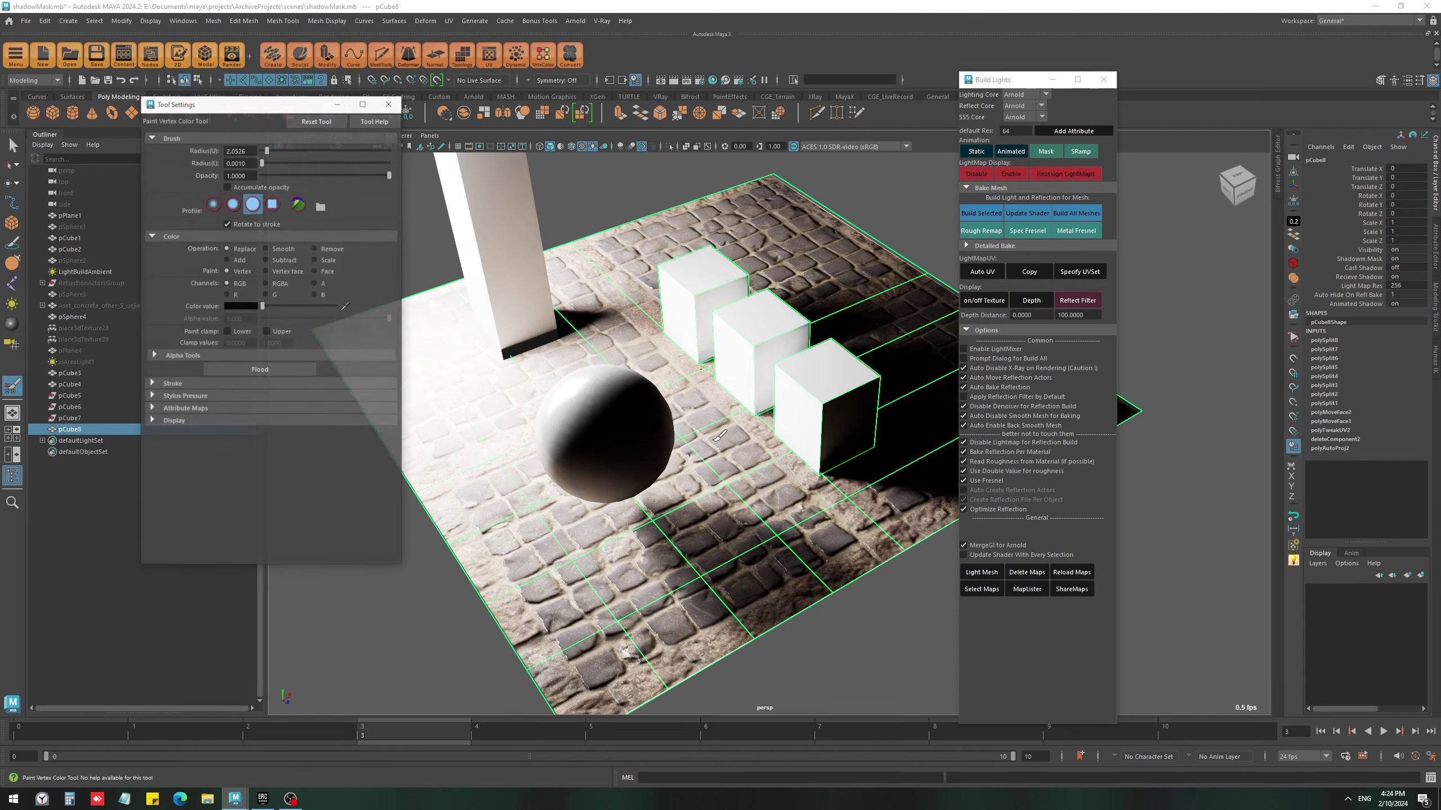
left_click(315, 284)
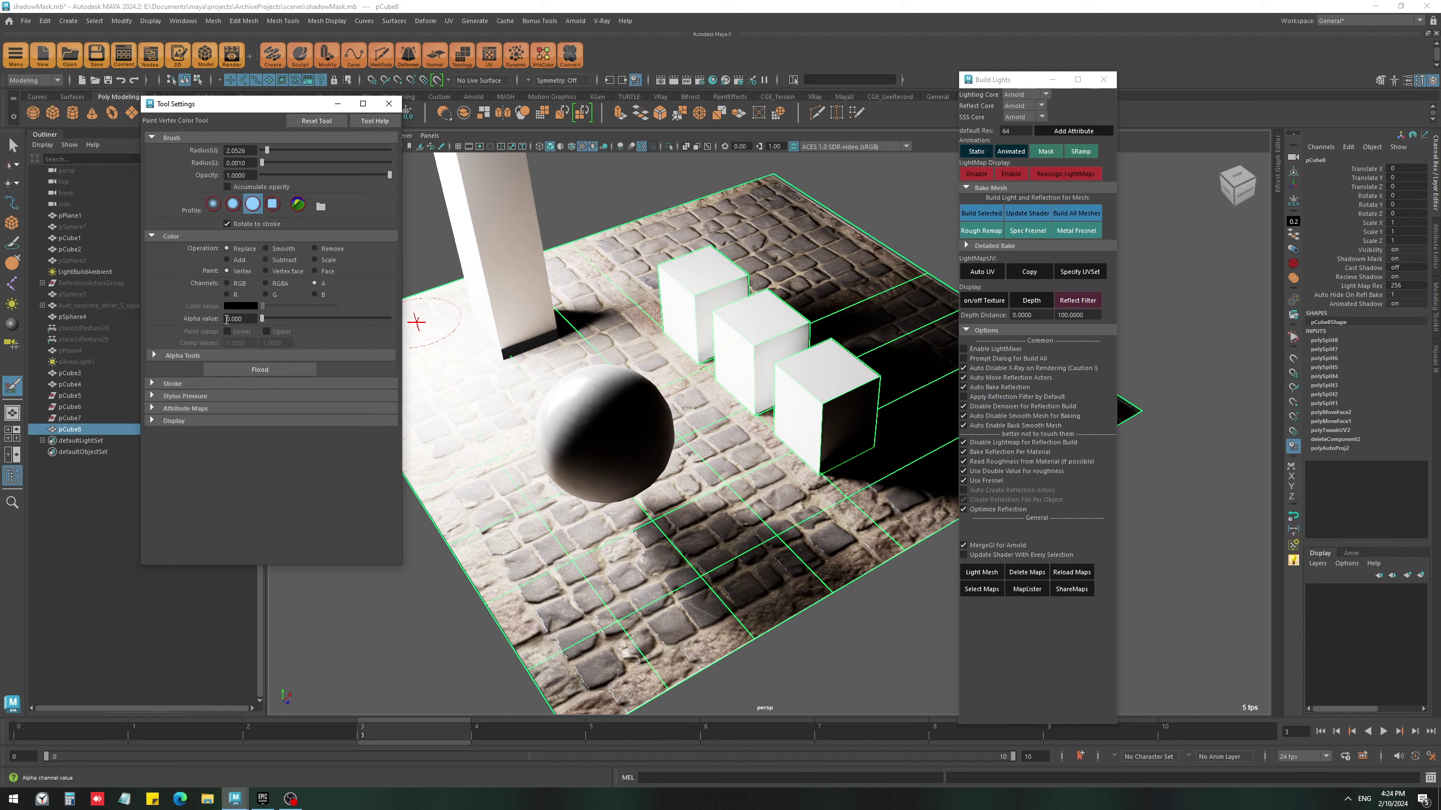
left_click_drag(805, 554, 660, 605)
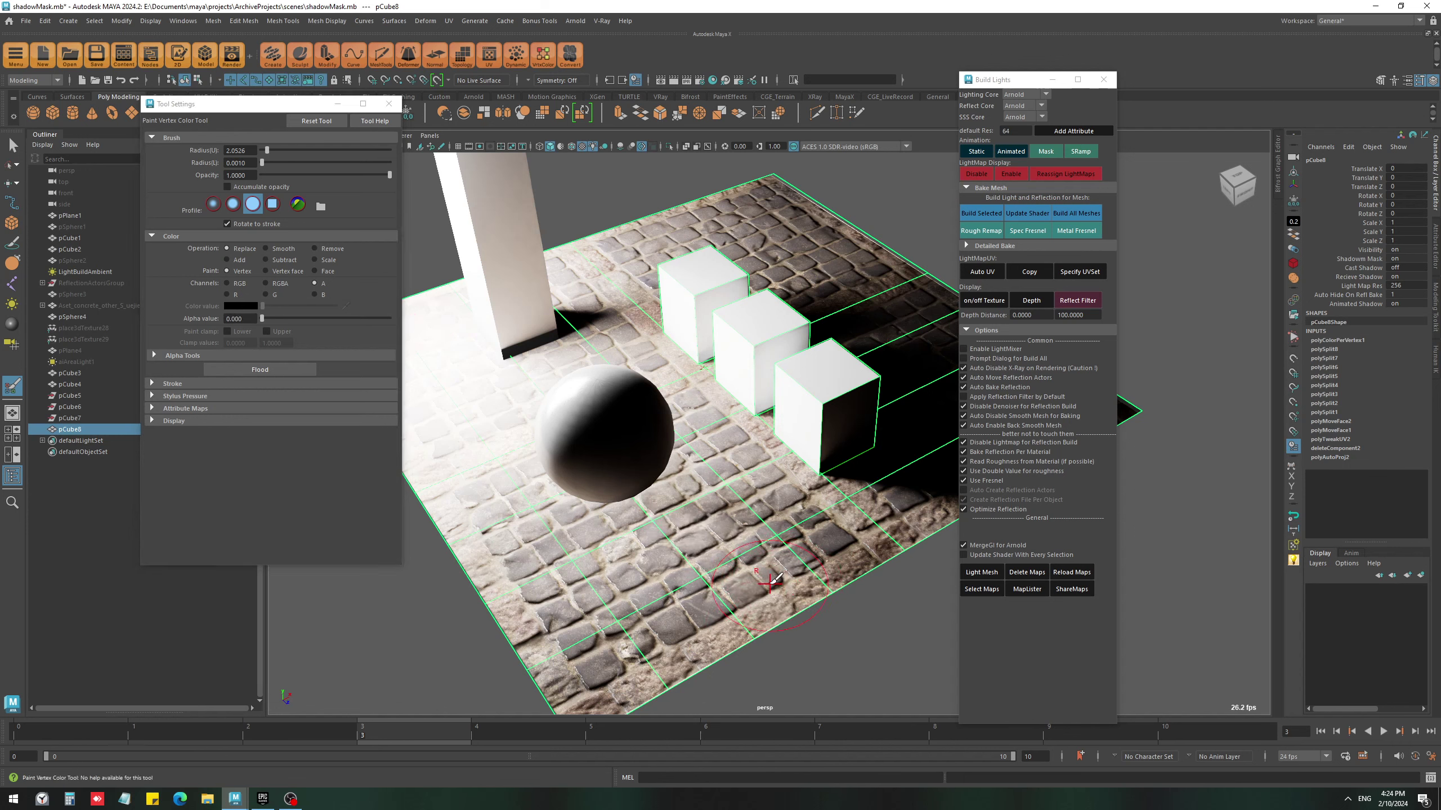
- Scrub the animation to frame 1 and paint the mask mesh's floor in front of the sphere with alpha value 1
left_click_drag(261, 738, 1066, 701)
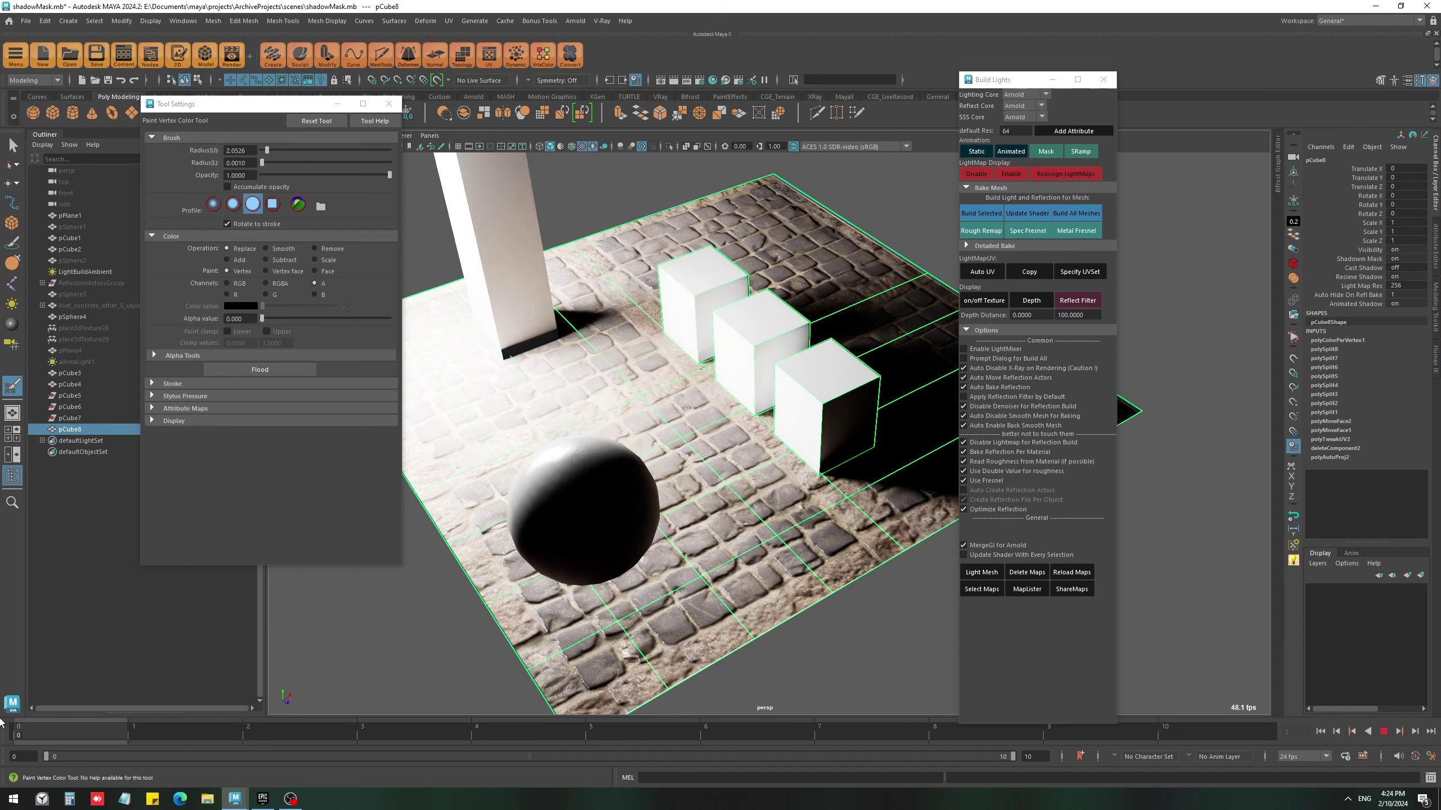
left_click_drag(1078, 731, 85, 676)
left_click_drag(263, 319, 390, 318)
mouse_move(817, 553)
left_mouse_down()
mouse_move(745, 624)
mouse_move(689, 578)
mouse_move(580, 571)
mouse_move(449, 668)
left_mouse_up()
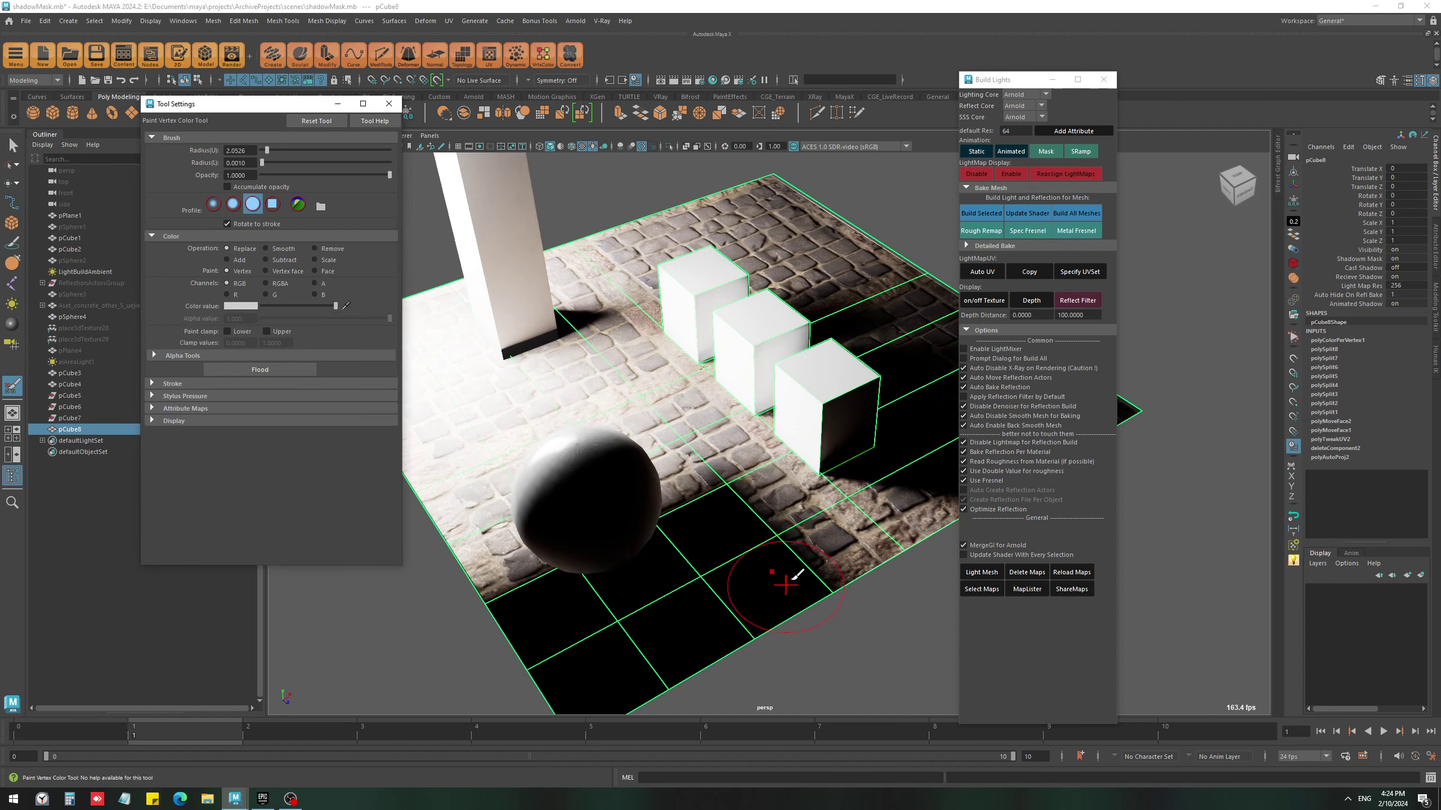
- Undo the stroke painted on the RGB channels and extend the alpha value 1 painting across the floor towards the cubes
mouse_move(785, 584)
left_mouse_down()
mouse_move(427, 627)
mouse_move(669, 635)
mouse_move(727, 578)
left_mouse_up()
key("ctrl+z")
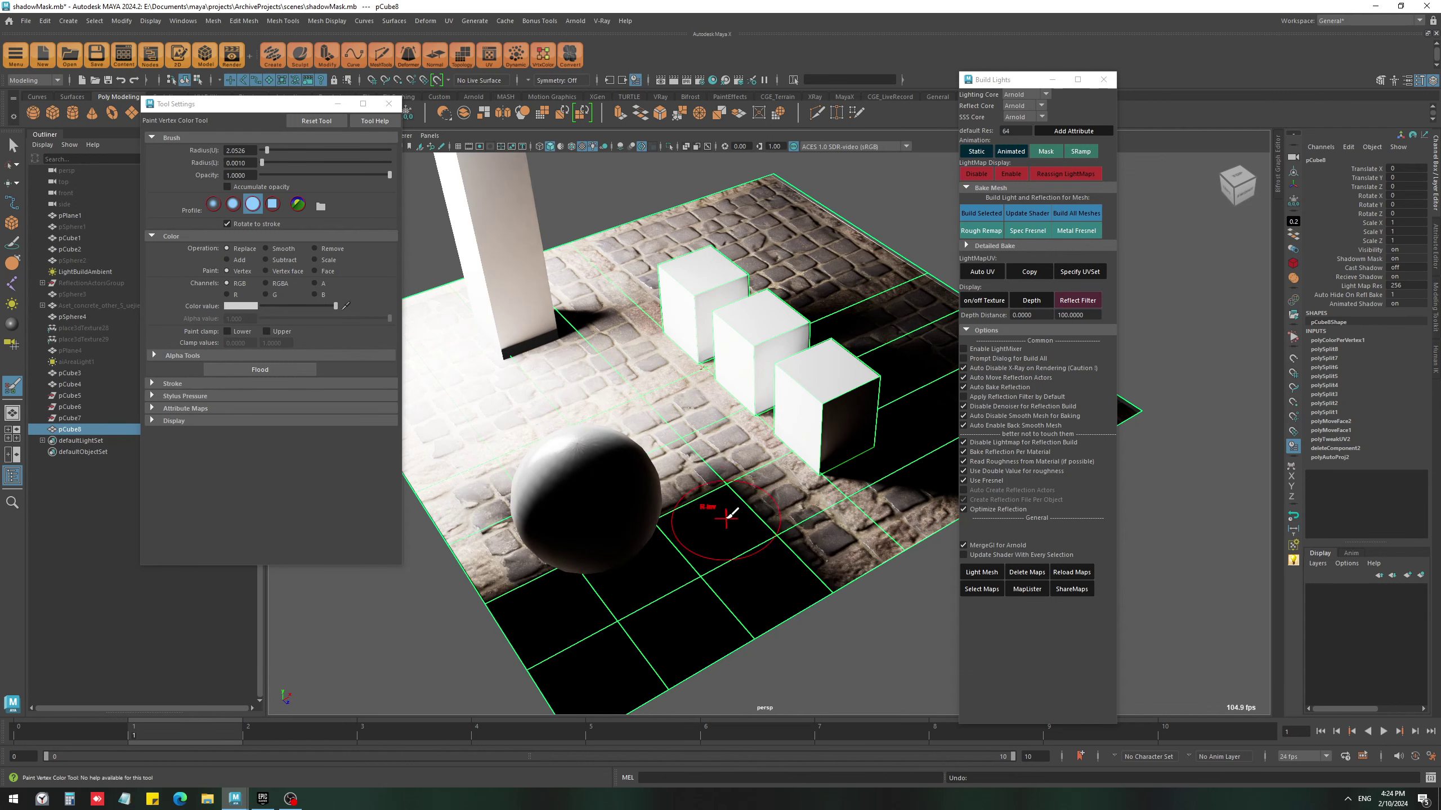
left_click(315, 283)
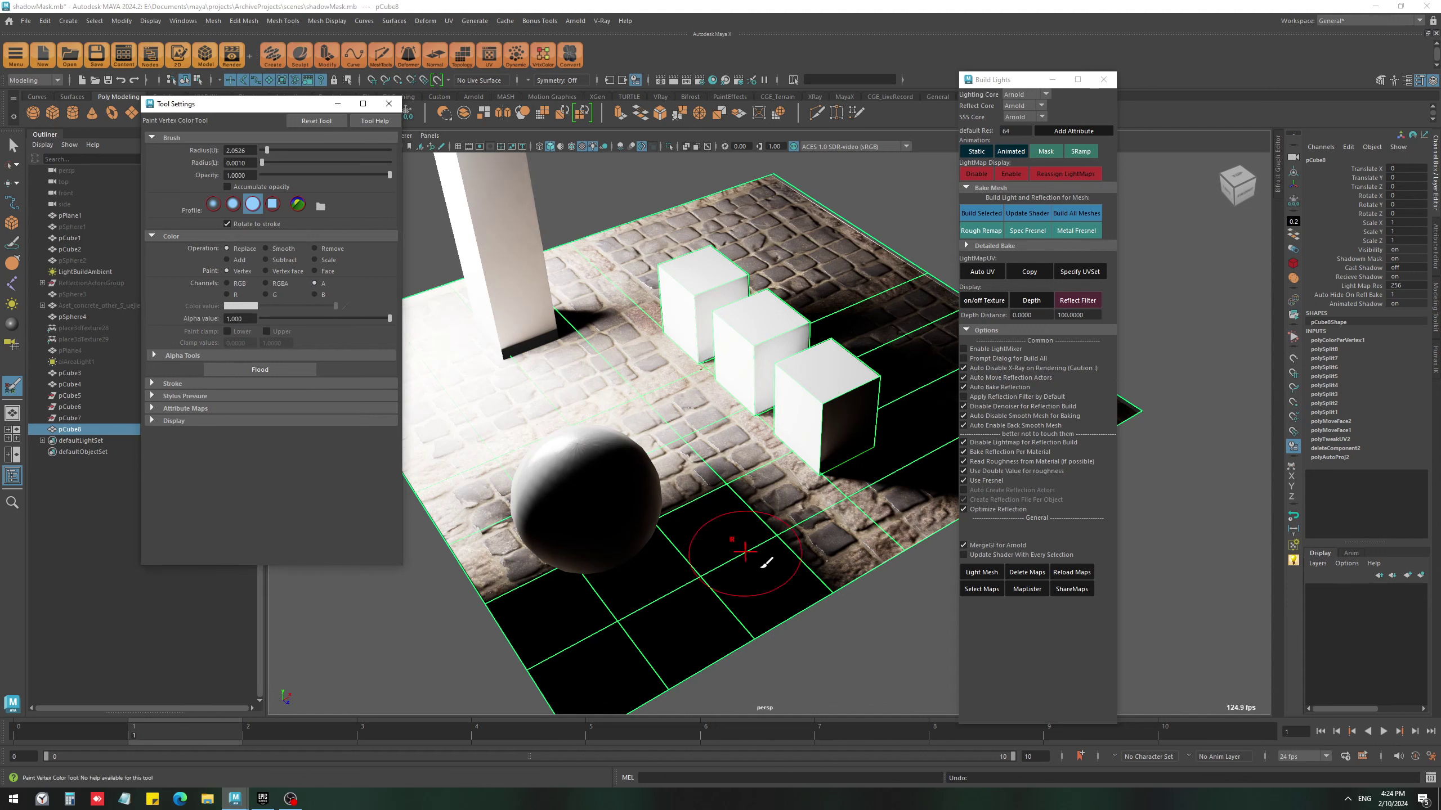
mouse_move(767, 573)
left_mouse_down()
mouse_move(784, 514)
mouse_move(843, 492)
mouse_move(789, 521)
left_mouse_up()
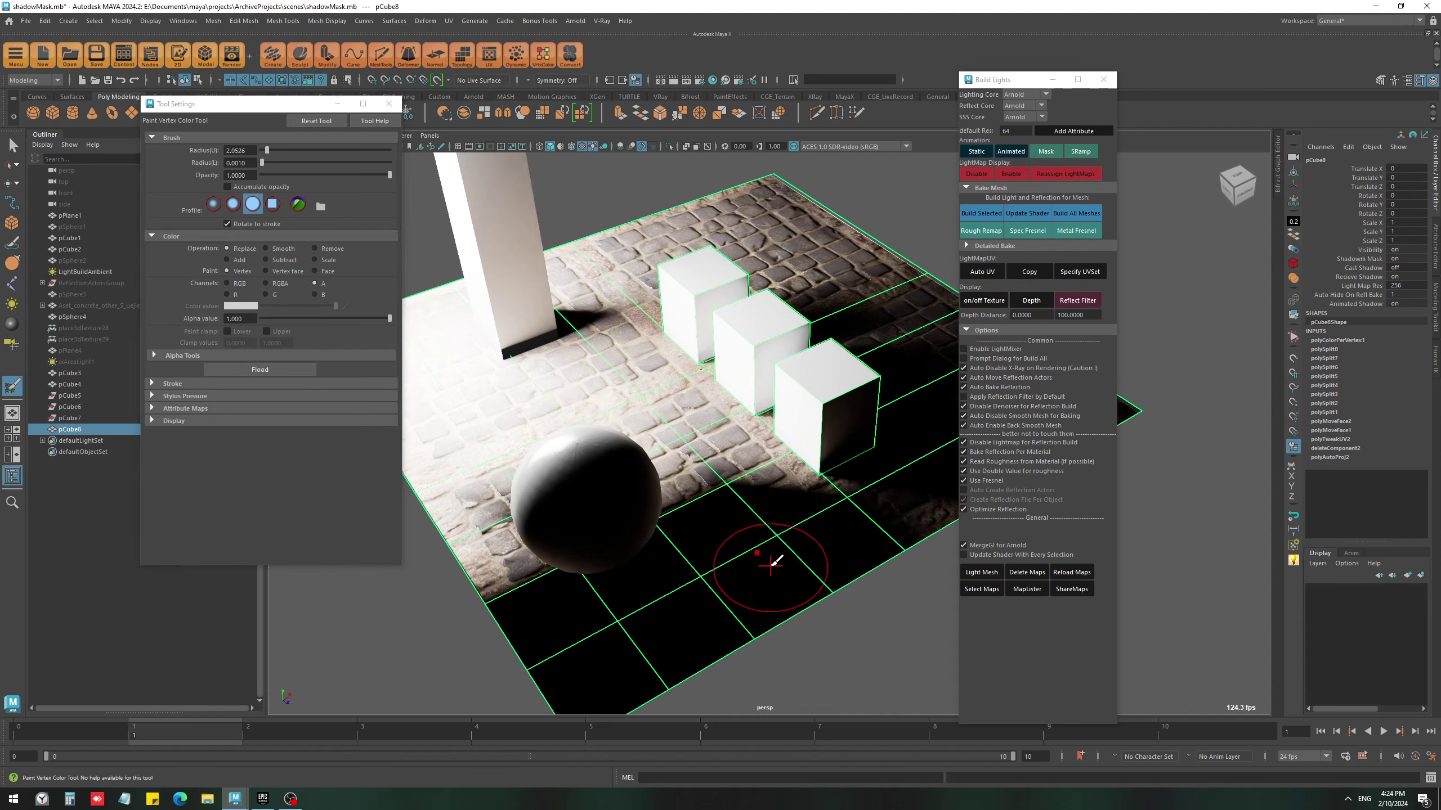
- Set the material blend setting of the mask mesh's colorSet1 to Add in the Color Set Editor
right_click(542, 58)
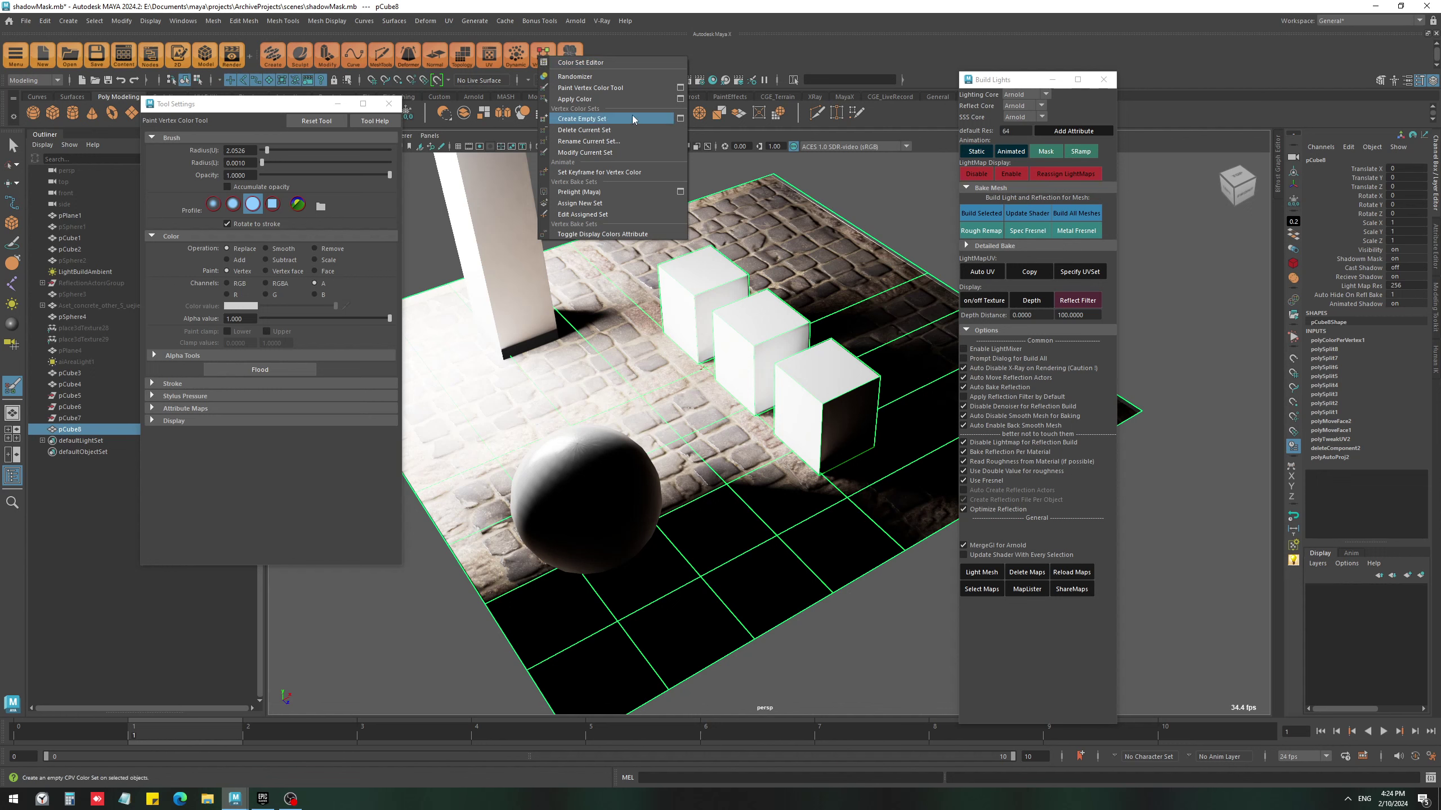
left_click(630, 63)
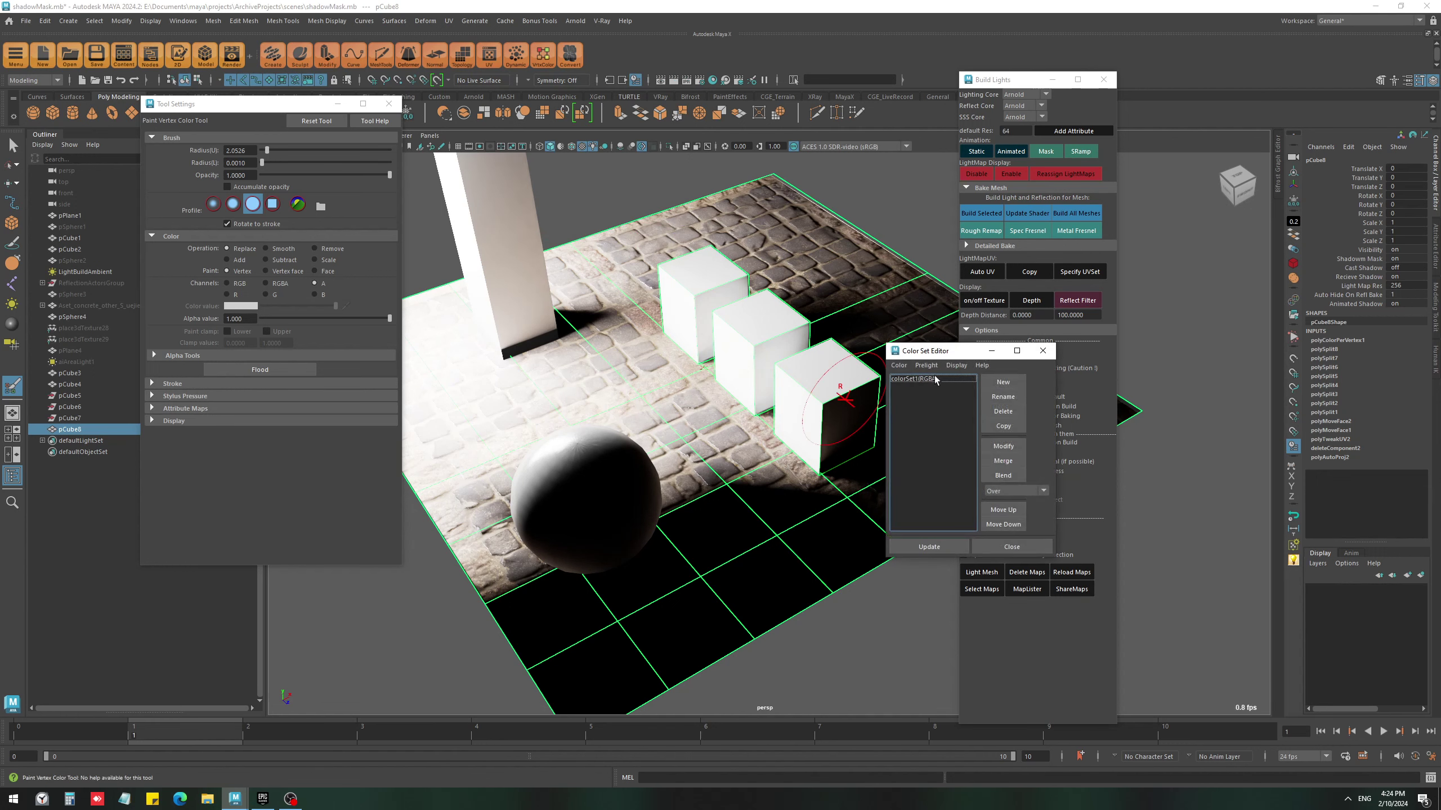
left_click(936, 379)
left_click(956, 365)
mouse_move(977, 397)
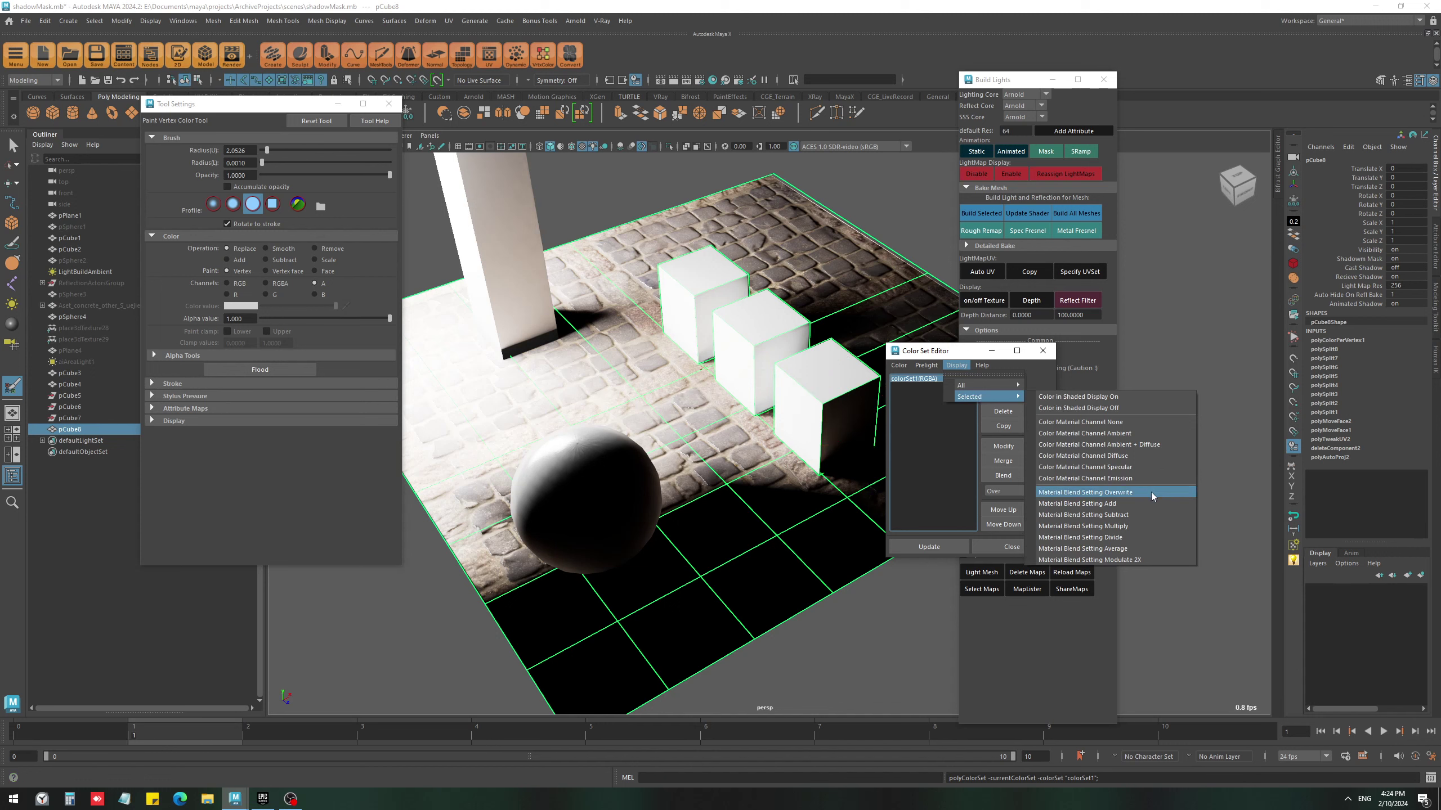
left_click(1129, 503)
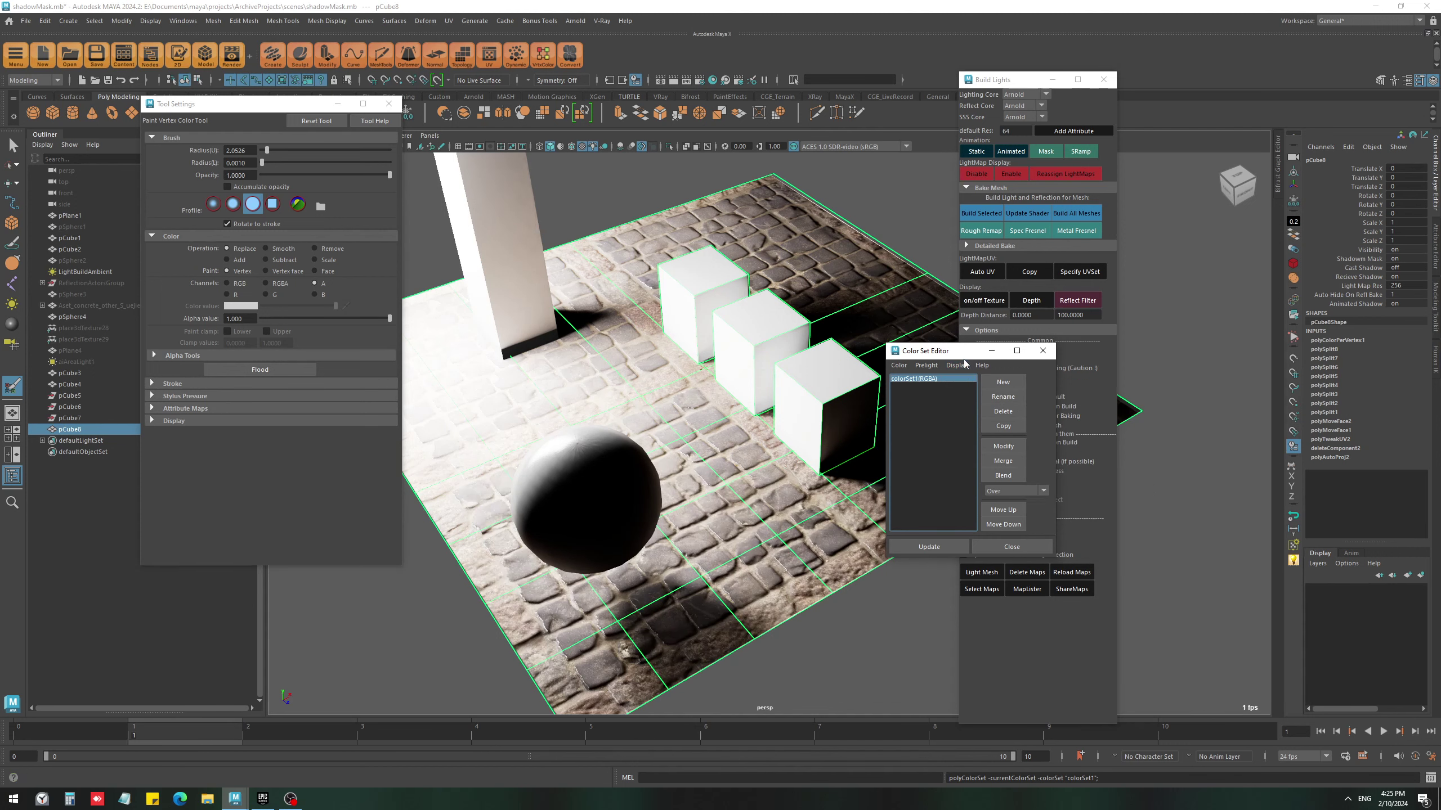
- Repaint the mask mesh's floor around the sphere with alpha value 0 and again with alpha value 1 to compare the shadow
left_click_drag(715, 589, 736, 516)
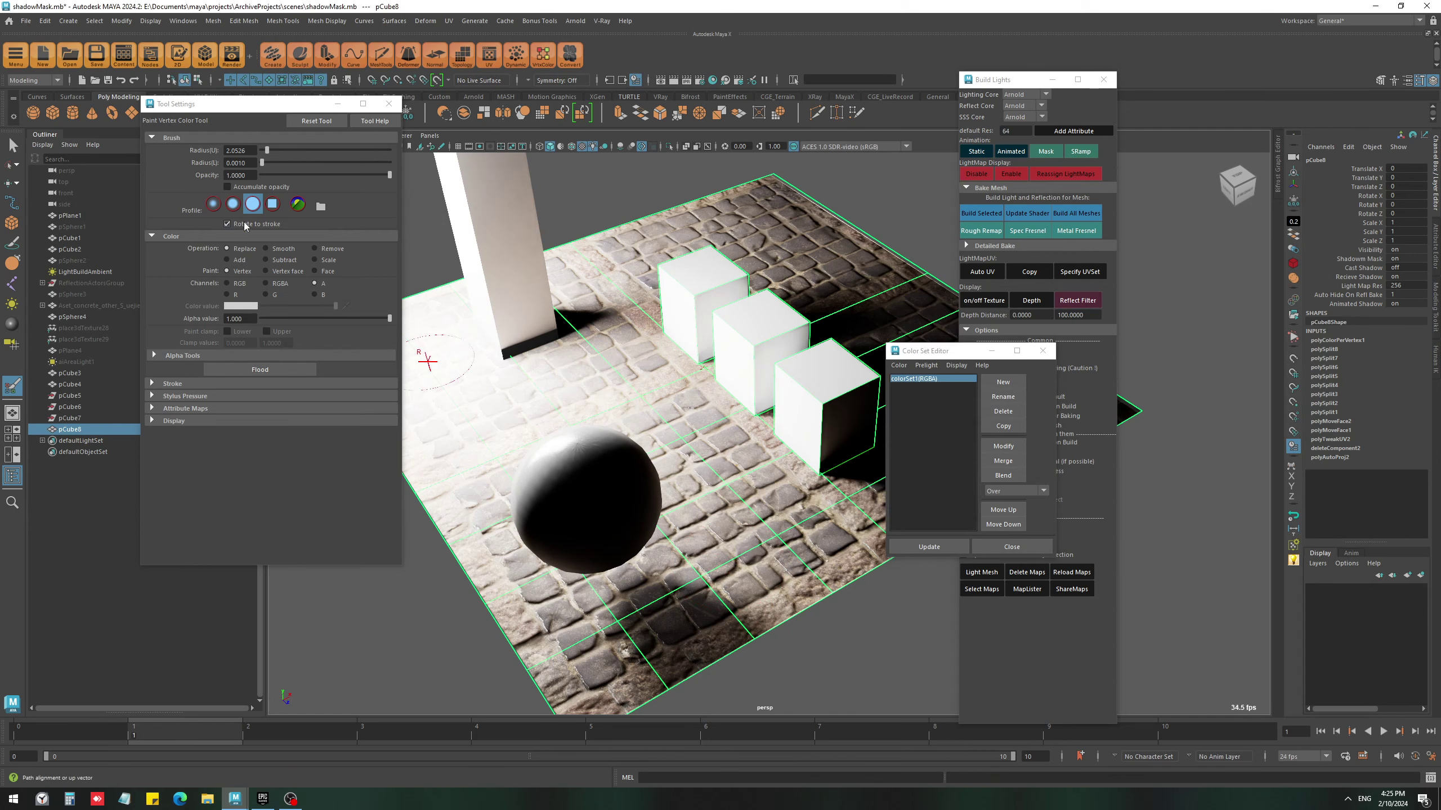
left_click_drag(389, 318, 262, 319)
left_click_drag(698, 625, 593, 611)
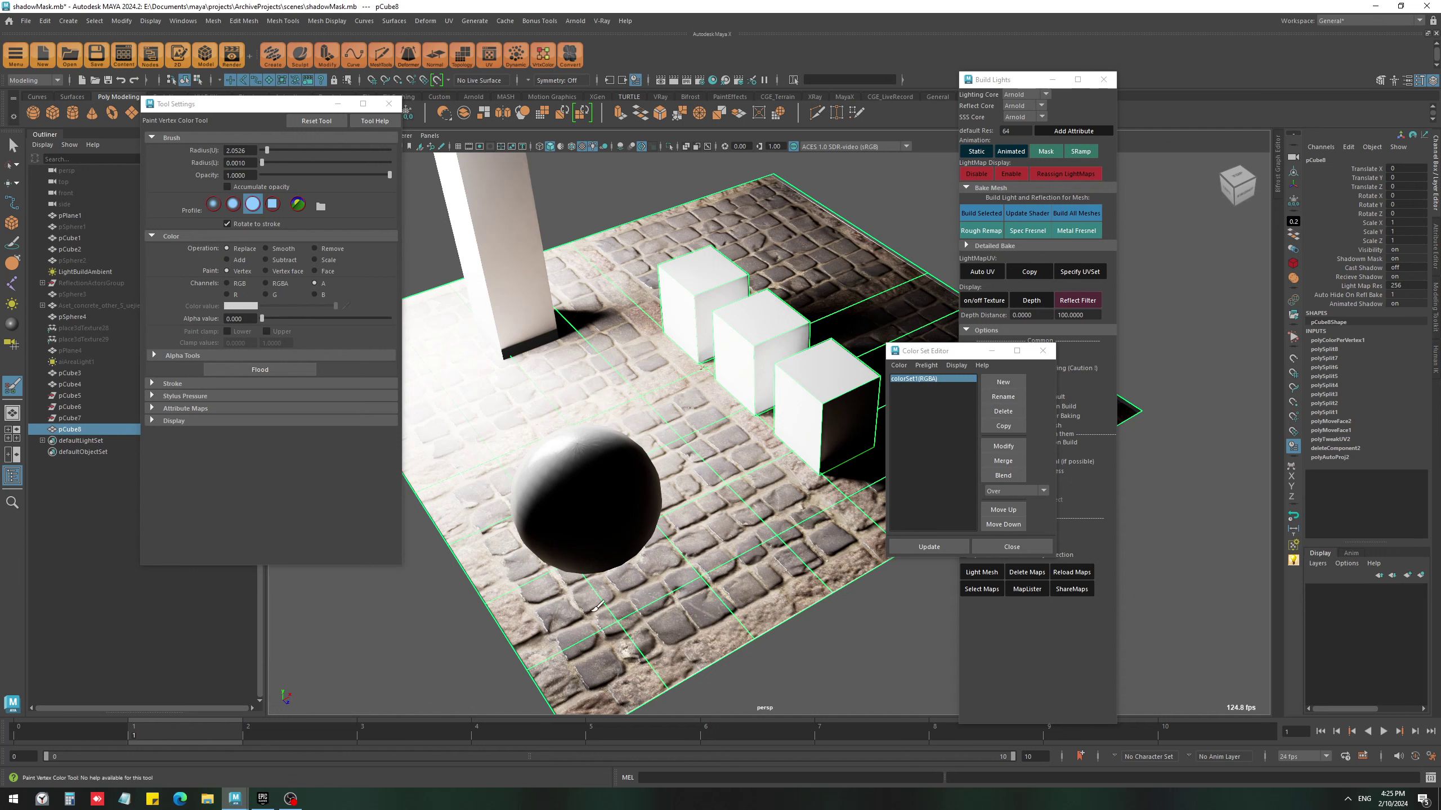
left_click_drag(262, 318, 390, 318)
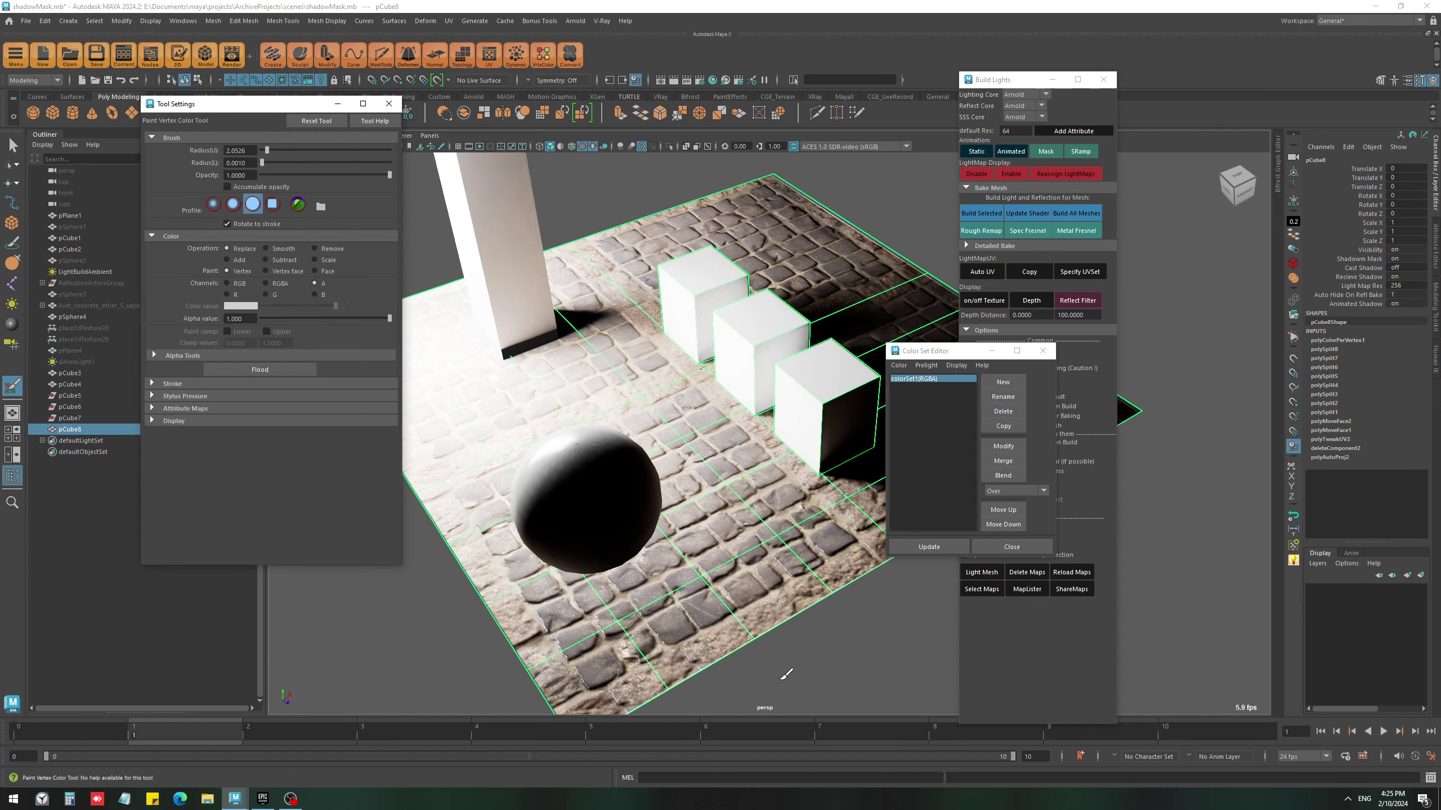
left_click_drag(784, 675, 614, 580)
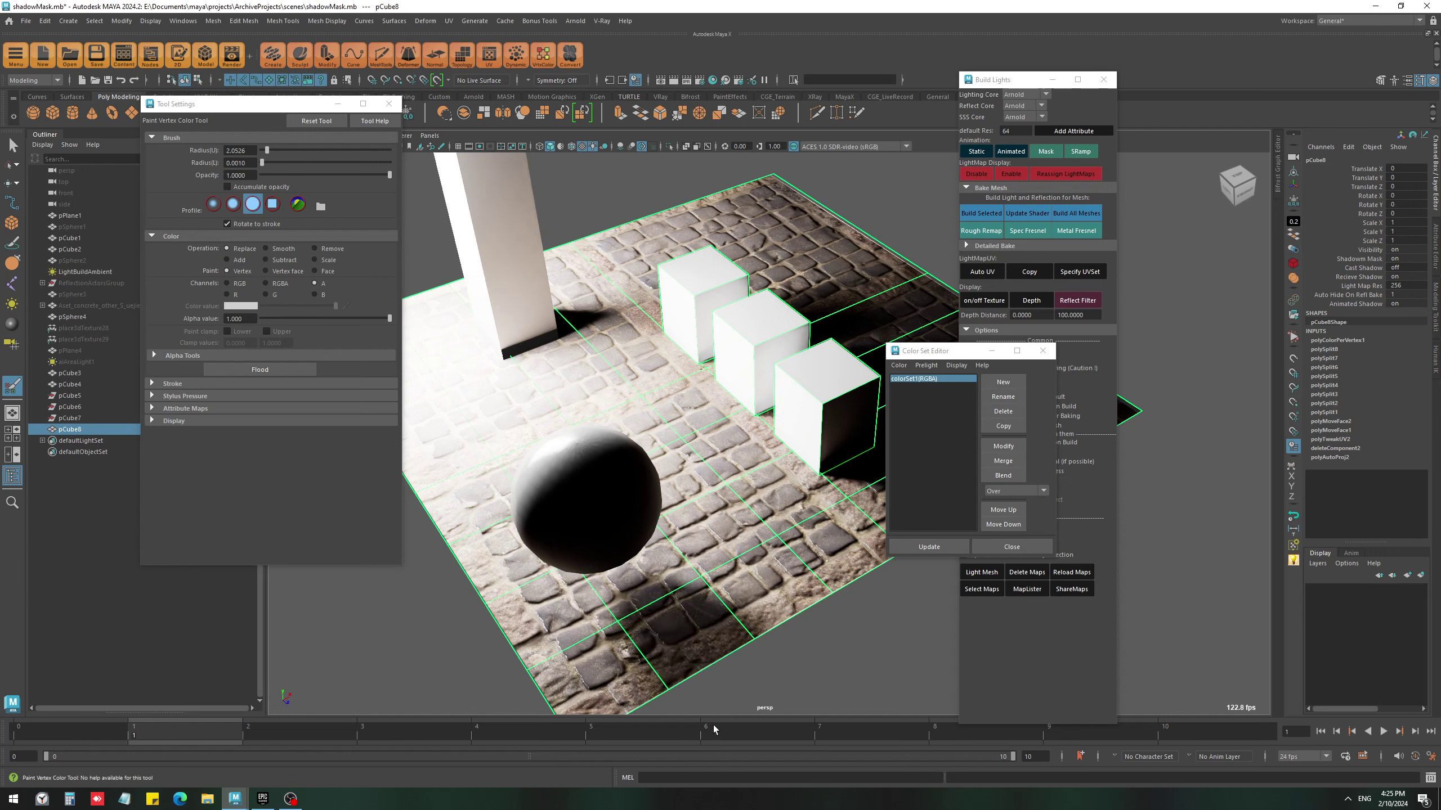
- Play the animation to examine the shadow on the repainted floor, and close the Color Set Editor
key("alt+v")
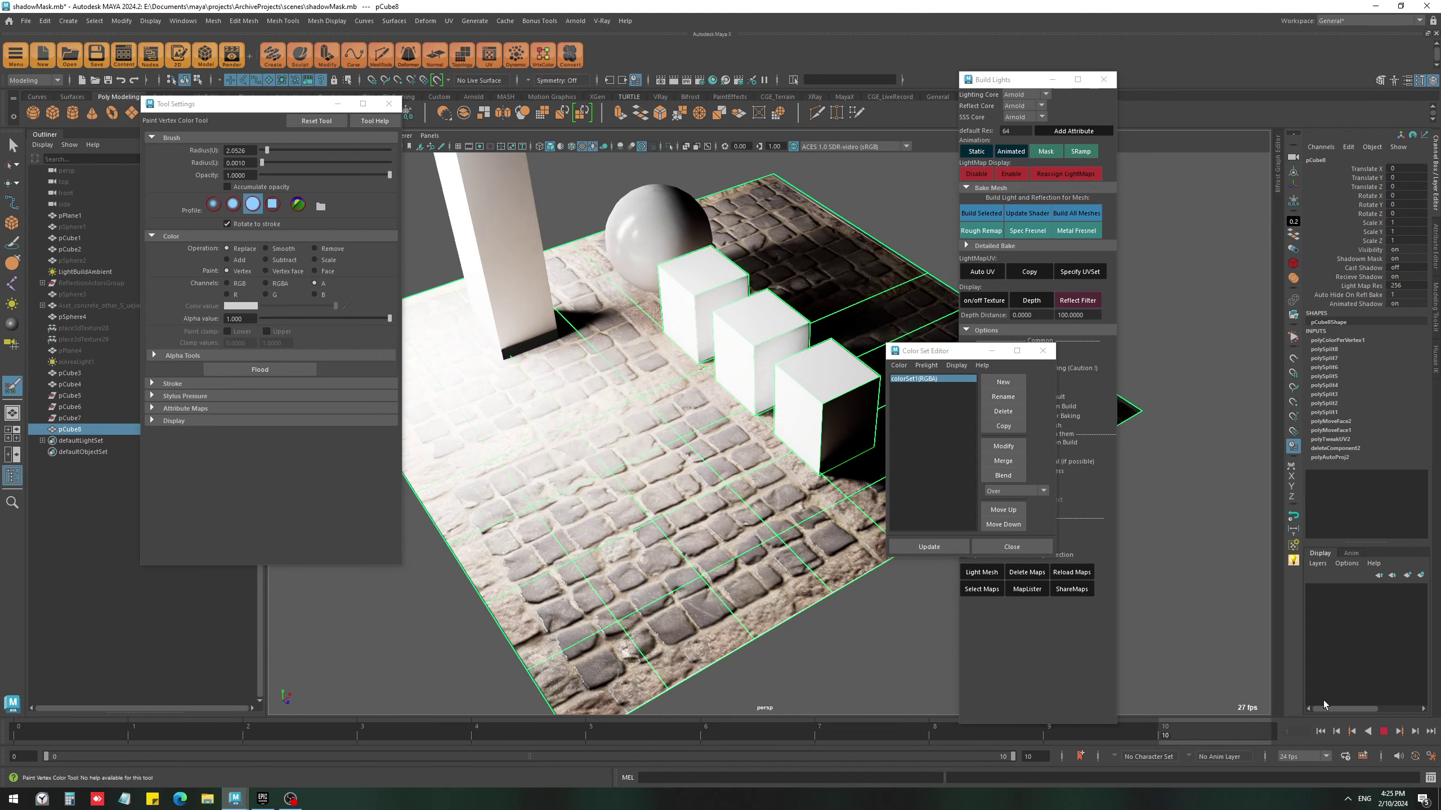
key("alt+v")
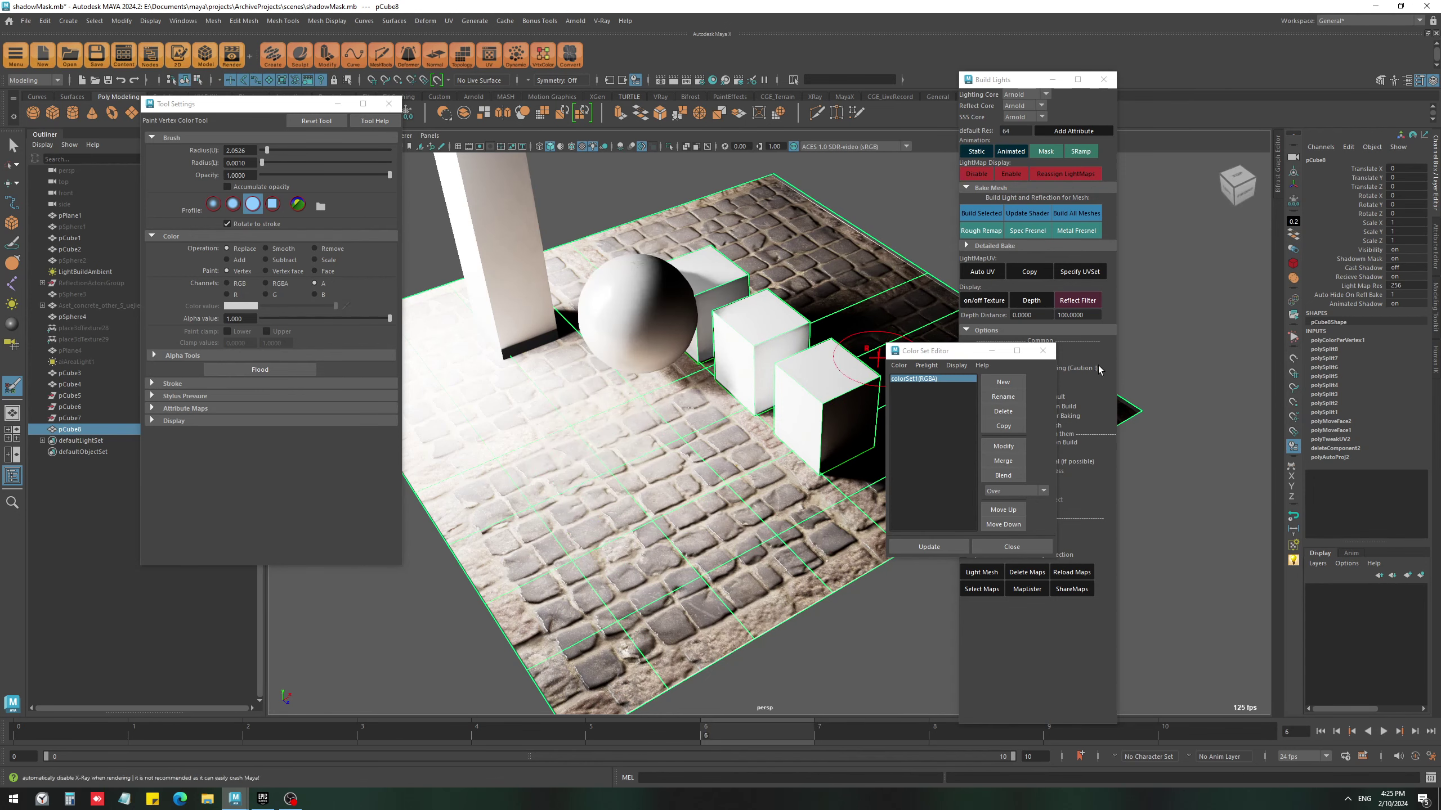
left_click(1042, 351)
- Raise the mask mesh above the cubes with the Move Tool to examine the geometry beneath, and undo the move
middle_click_drag(558, 445, 572, 509, "alt")
left_click_drag(573, 508, 585, 454, "alt")
right_click_drag(738, 454, 820, 453, "alt")
key("w")
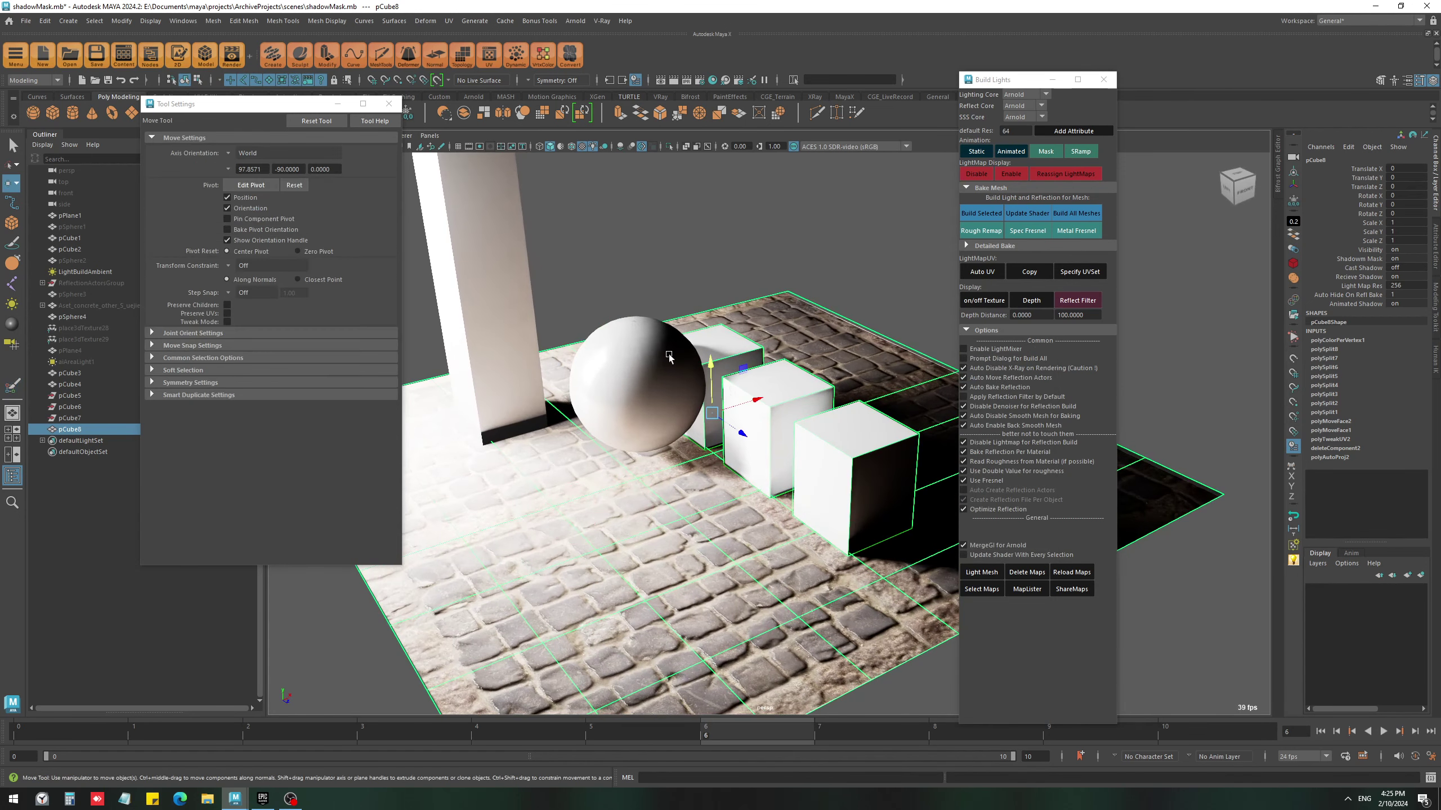
left_click_drag(526, 670, 704, 459, "alt")
left_click_drag(676, 517, 782, 486, "alt")
middle_click_drag(782, 485, 717, 338)
left_click_drag(717, 340, 659, 222, "alt")
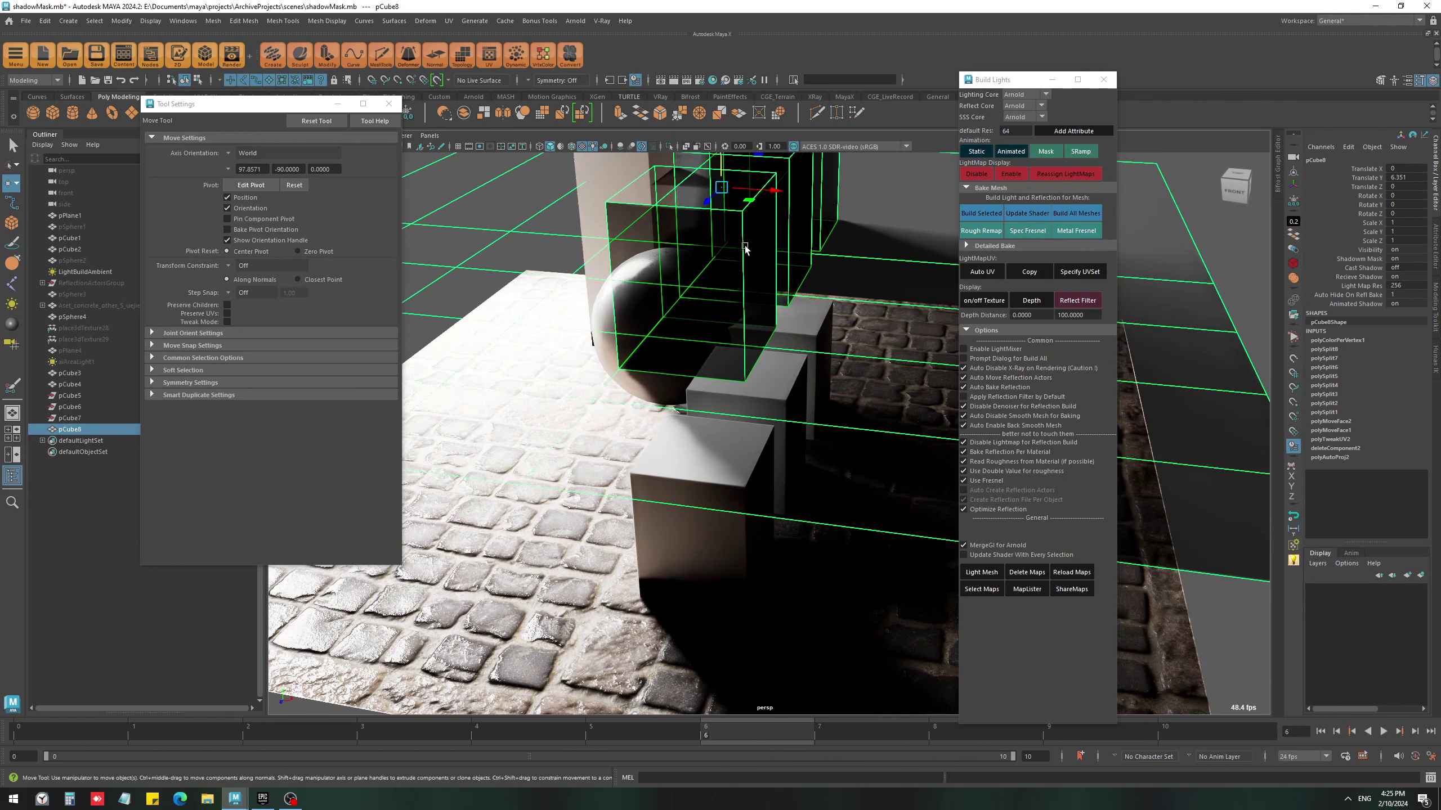
key("ctrl+z")
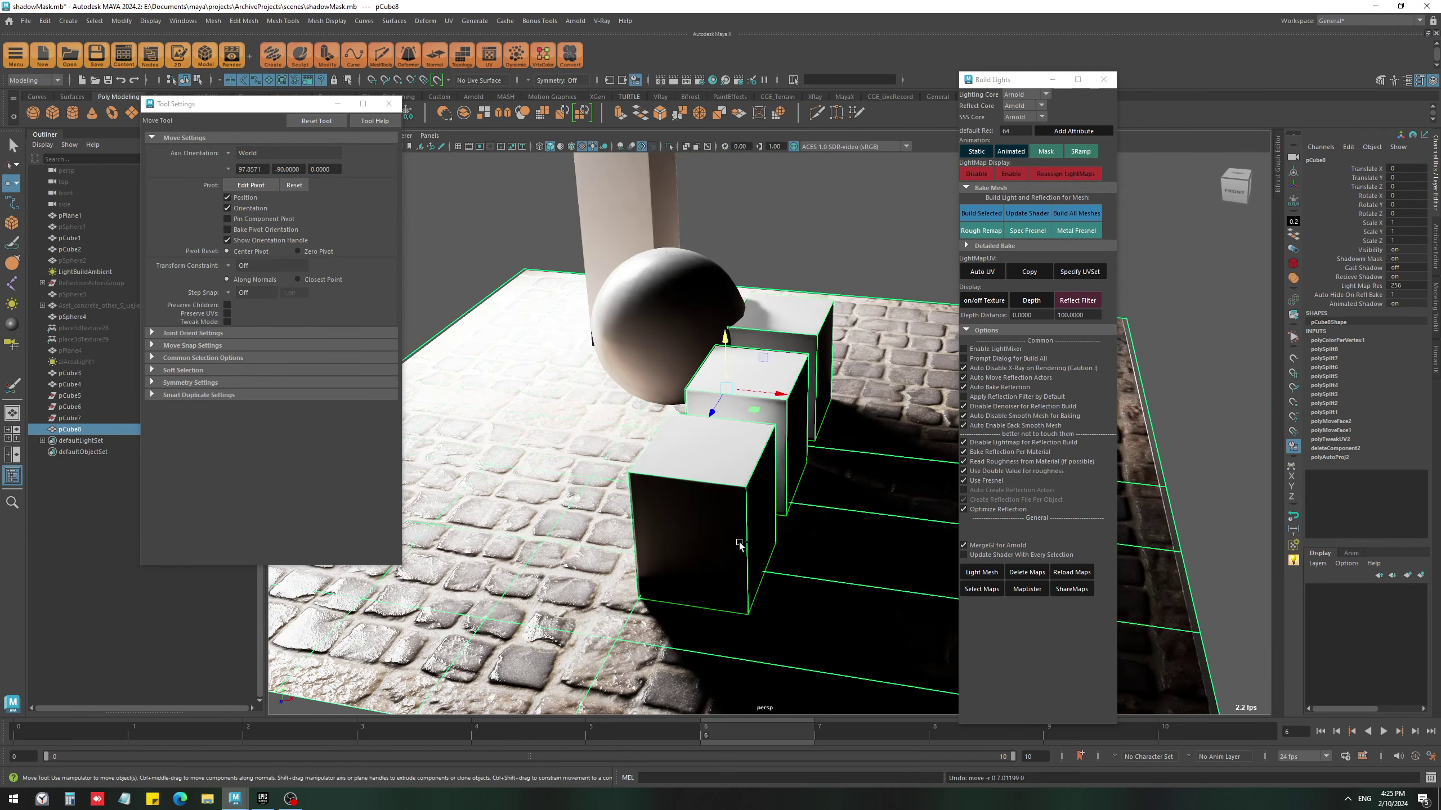
- Paint alpha value 0 on the mask mesh's nearest cube using a smaller Paint Vertex Color Tool brush
left_click(17, 387)
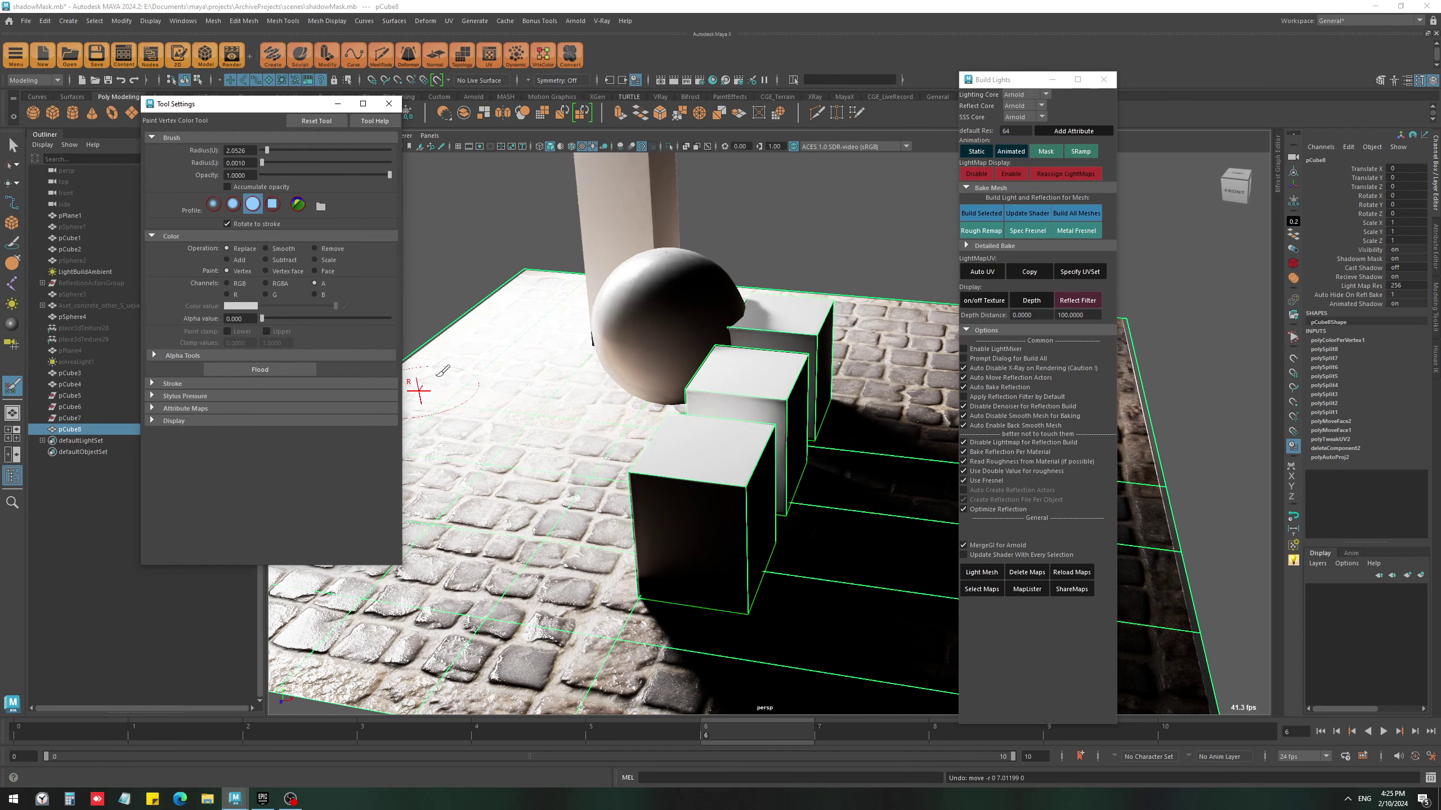
key("b")
mouse_move(766, 485)
left_mouse_down()
mouse_move(744, 487)
mouse_move(733, 624)
left_mouse_up()
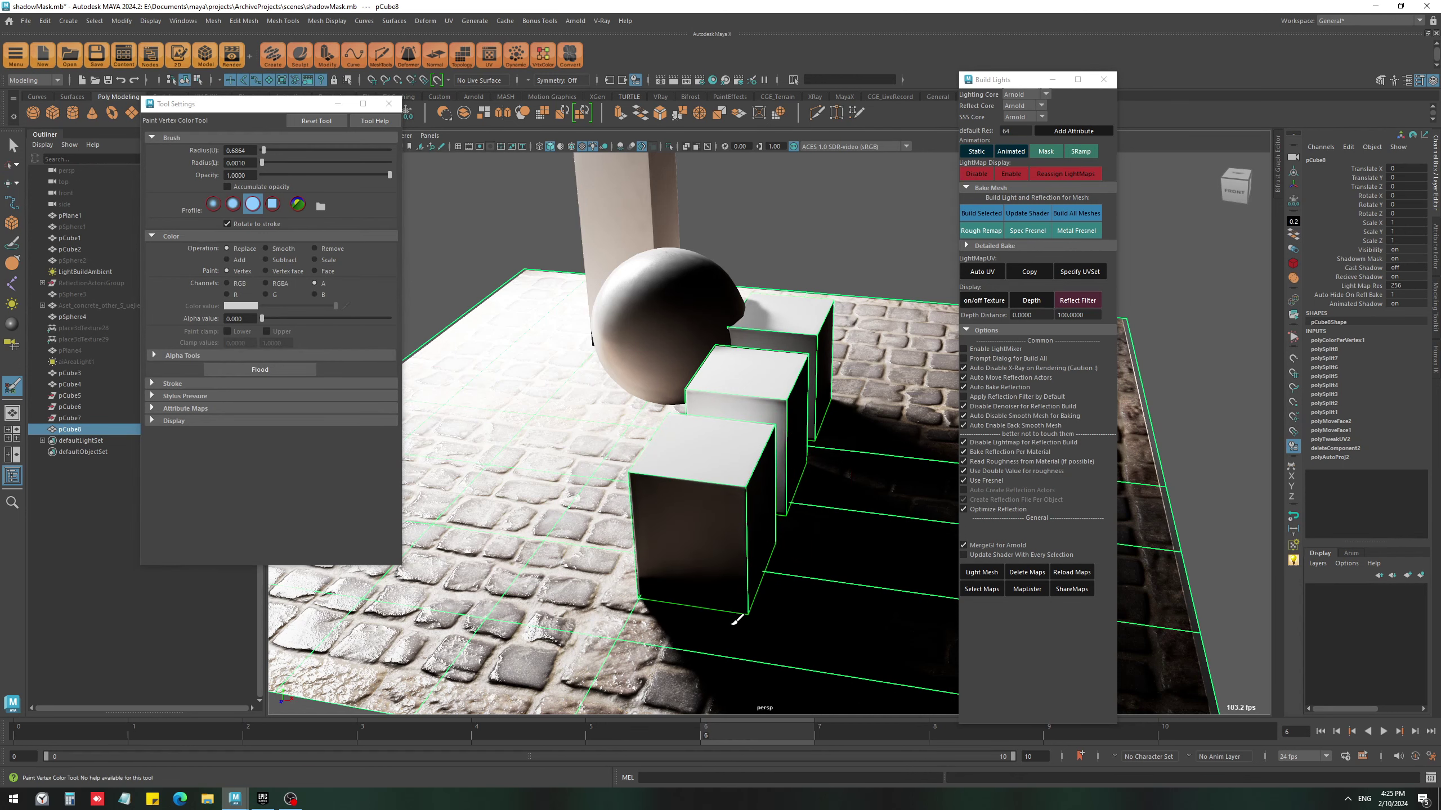
mouse_move(759, 520)
left_mouse_down()
mouse_move(786, 519)
mouse_move(759, 505)
left_mouse_up()
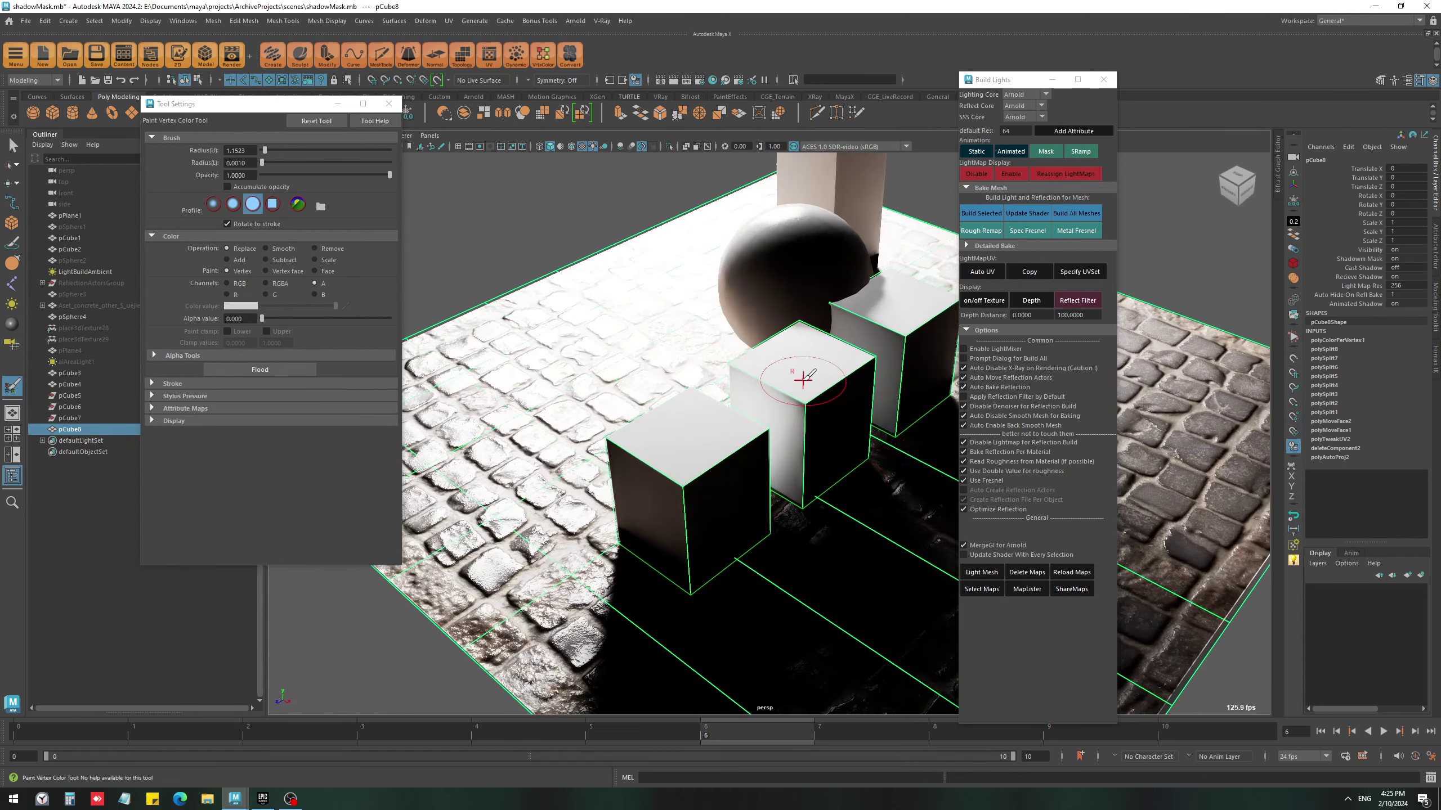
- Paint alpha value 0 on the mask mesh's middle and far cubes, undoing and repainting the last stroke
left_click_drag(804, 380, 815, 533)
middle_click_drag(850, 469, 726, 524, "alt")
left_click_drag(787, 416, 788, 401)
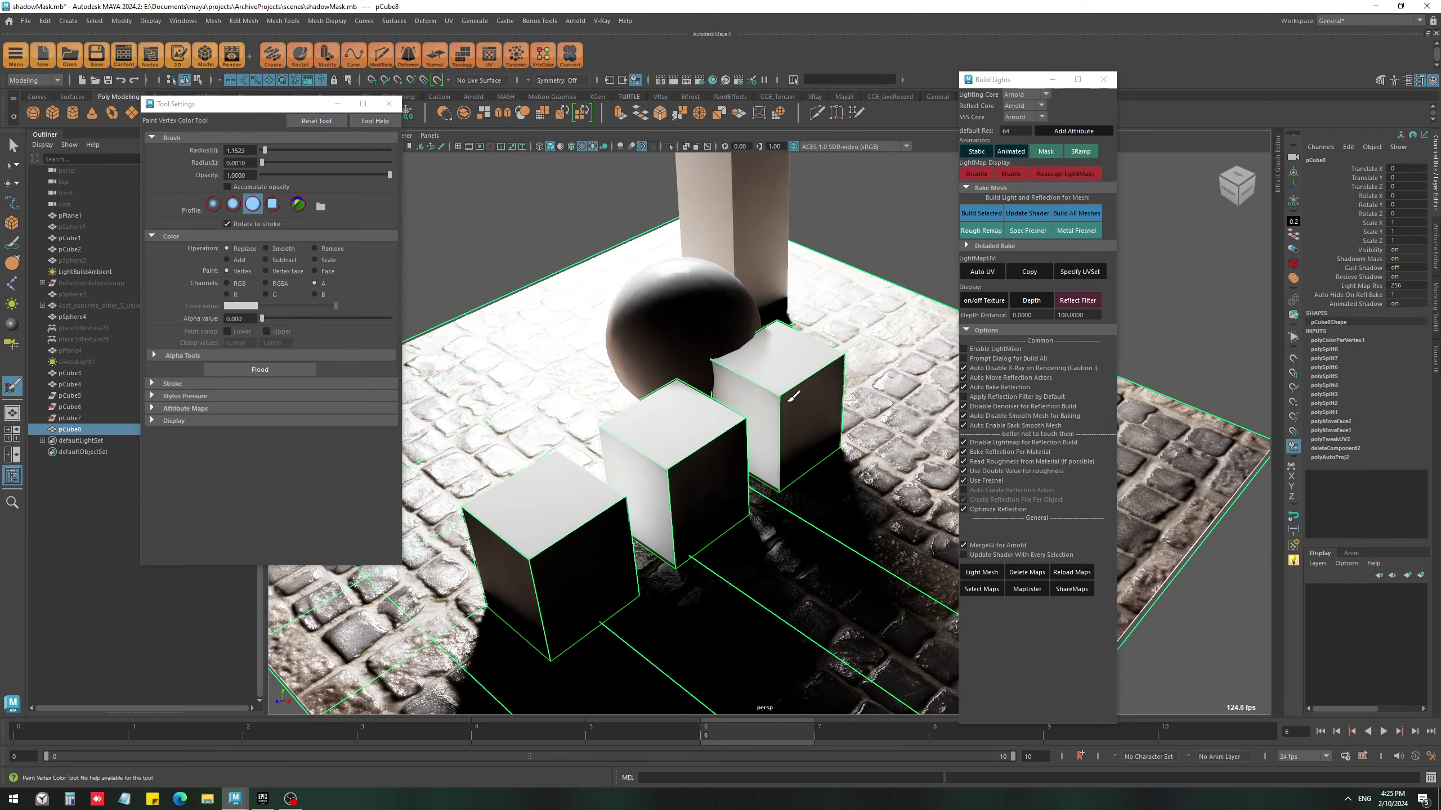
mouse_move(807, 494)
left_mouse_down("alt")
mouse_move(676, 482)
mouse_move(777, 460)
left_mouse_up("alt")
key("ctrl+z")
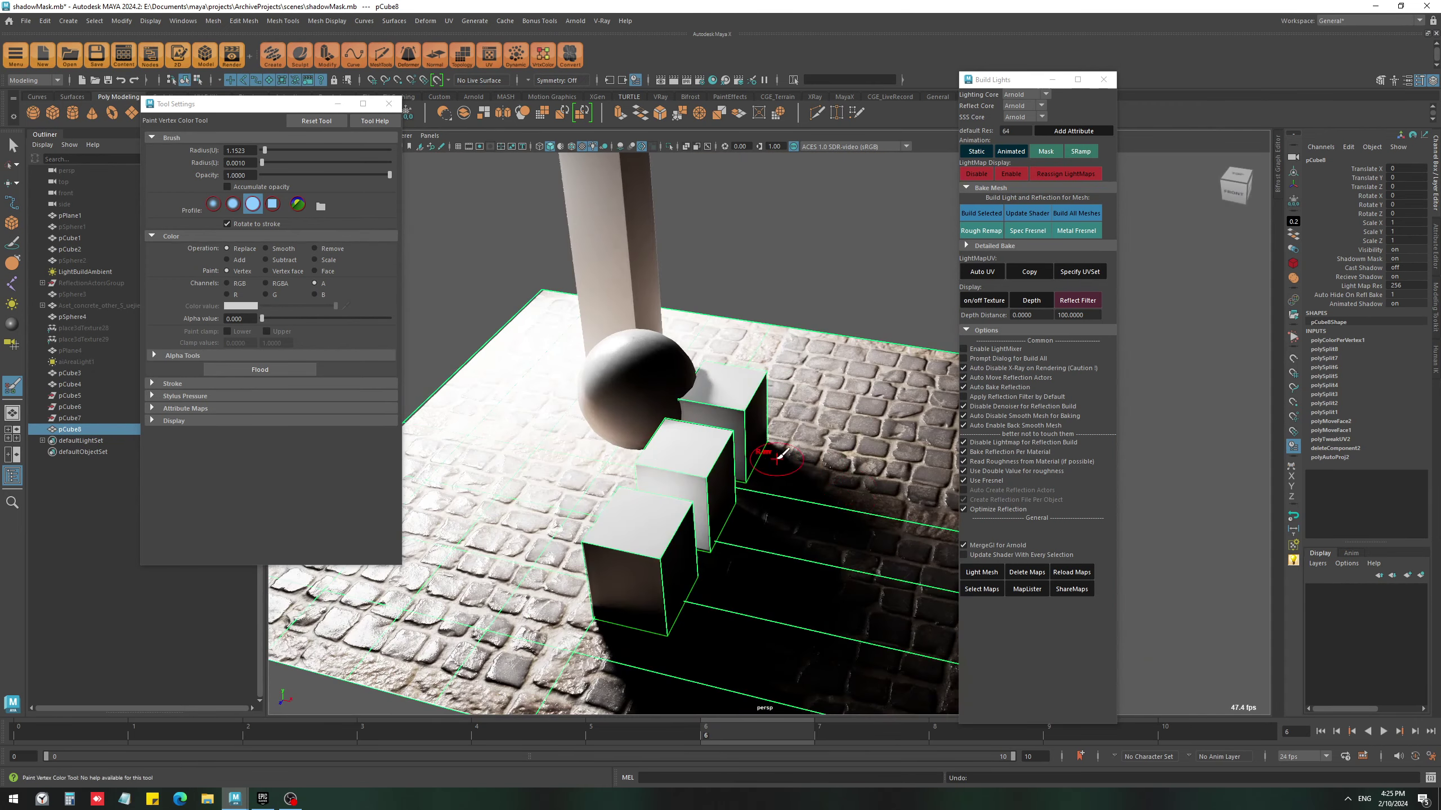
left_click(742, 413)
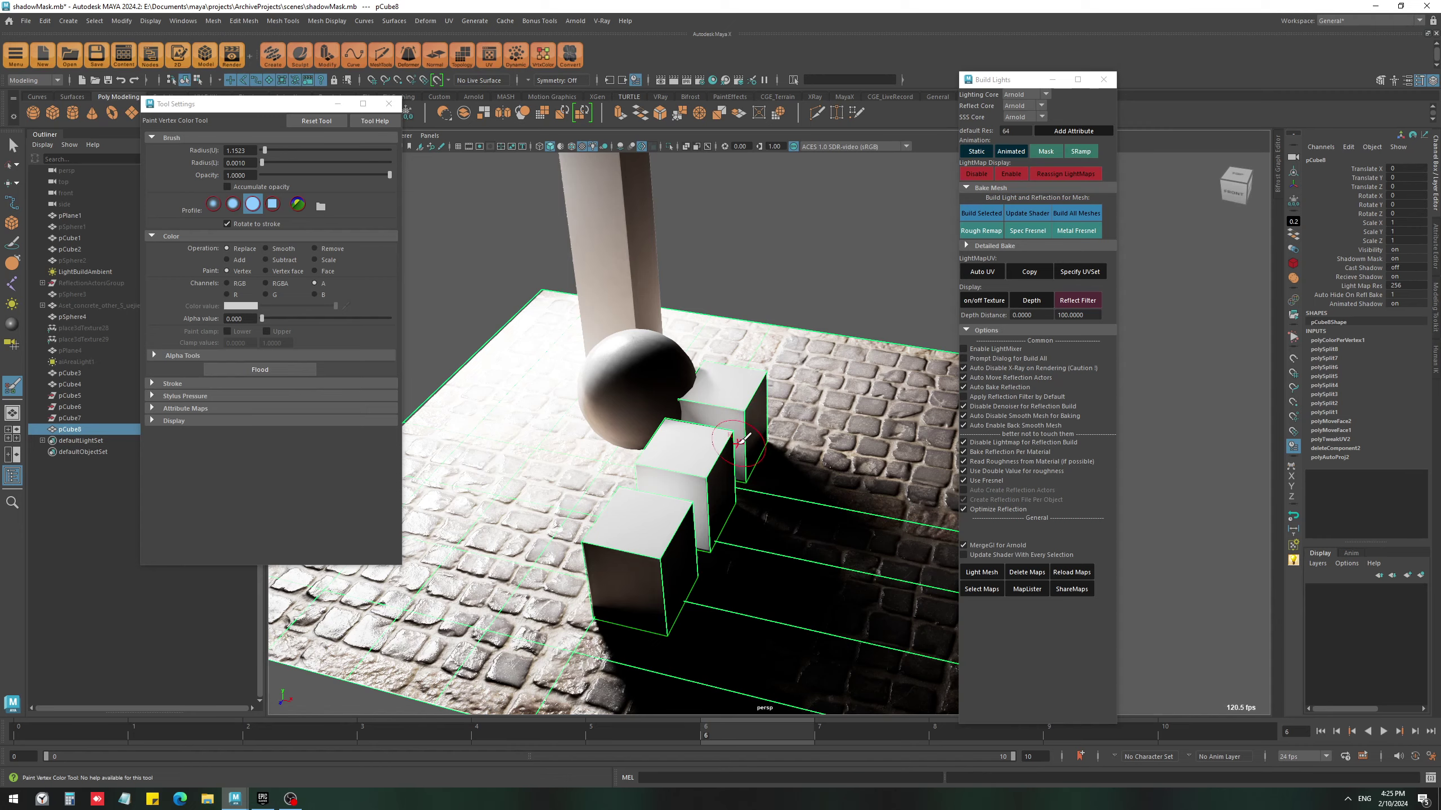
- Return to the Select Tool, play the animation to examine the masked shadows, and stop at frame 0
key("q")
scroll(641, 522, "down", 4)
left_click_drag(641, 522, 736, 510, "alt")
key("alt+v")
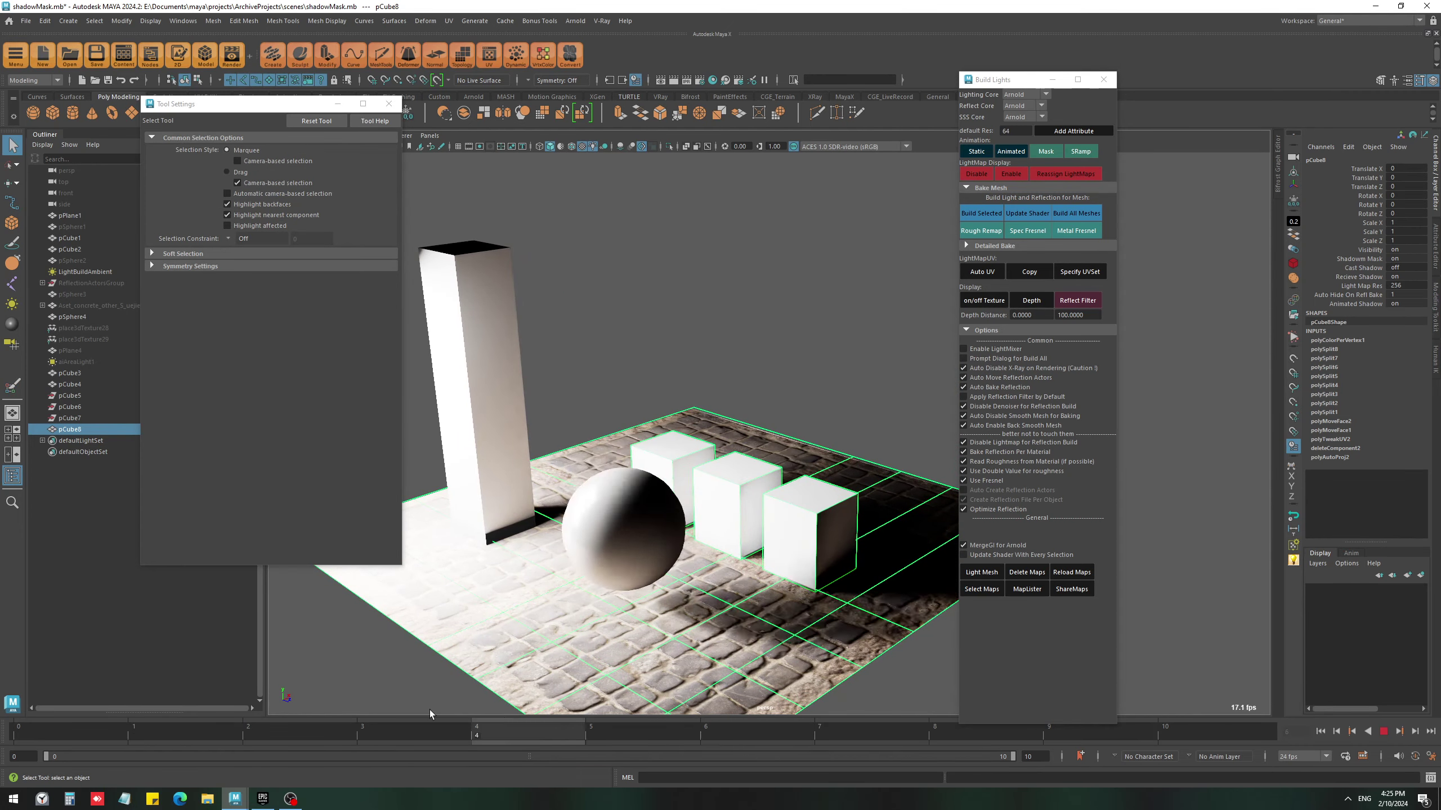
left_click(54, 733)
left_click_drag(805, 420, 838, 466, "alt")
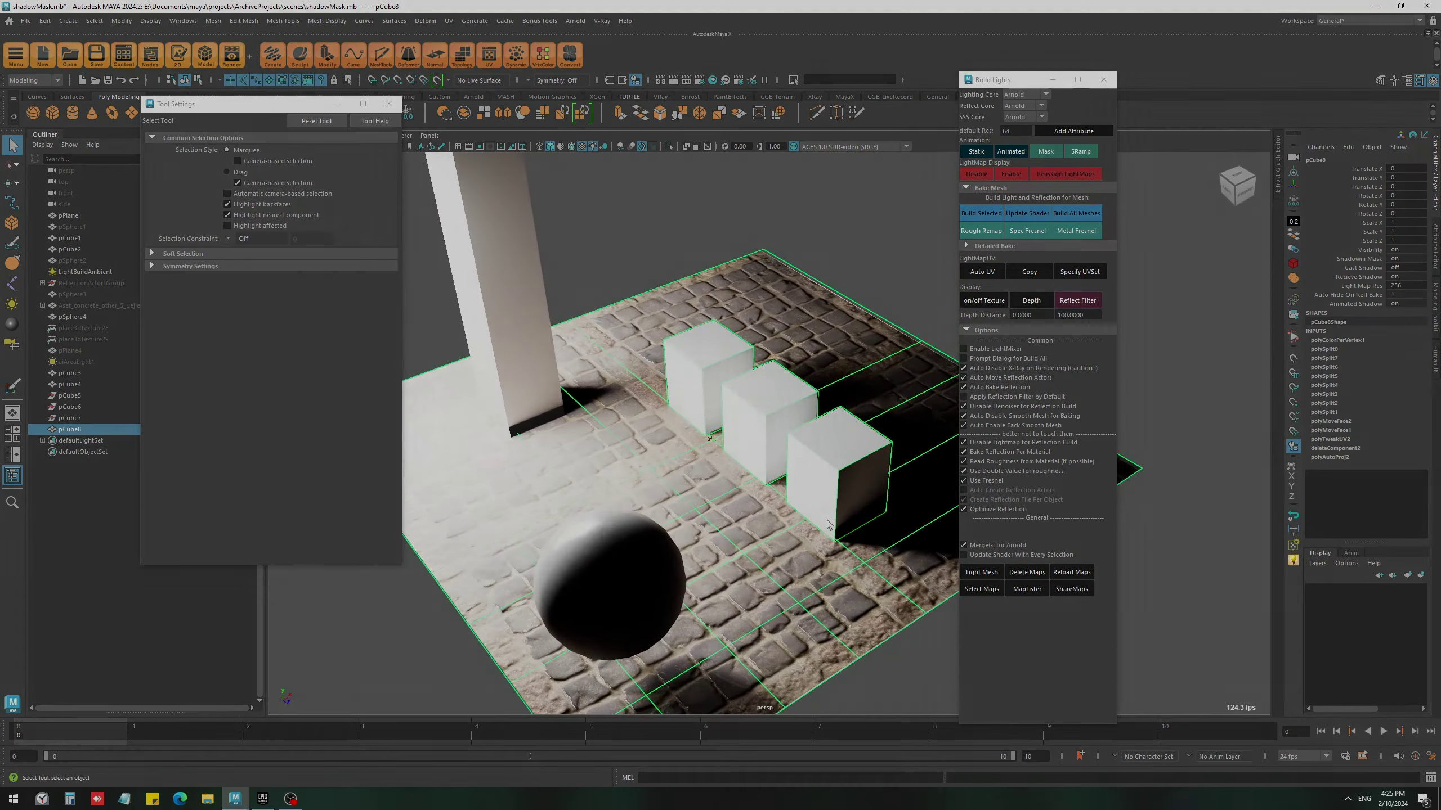